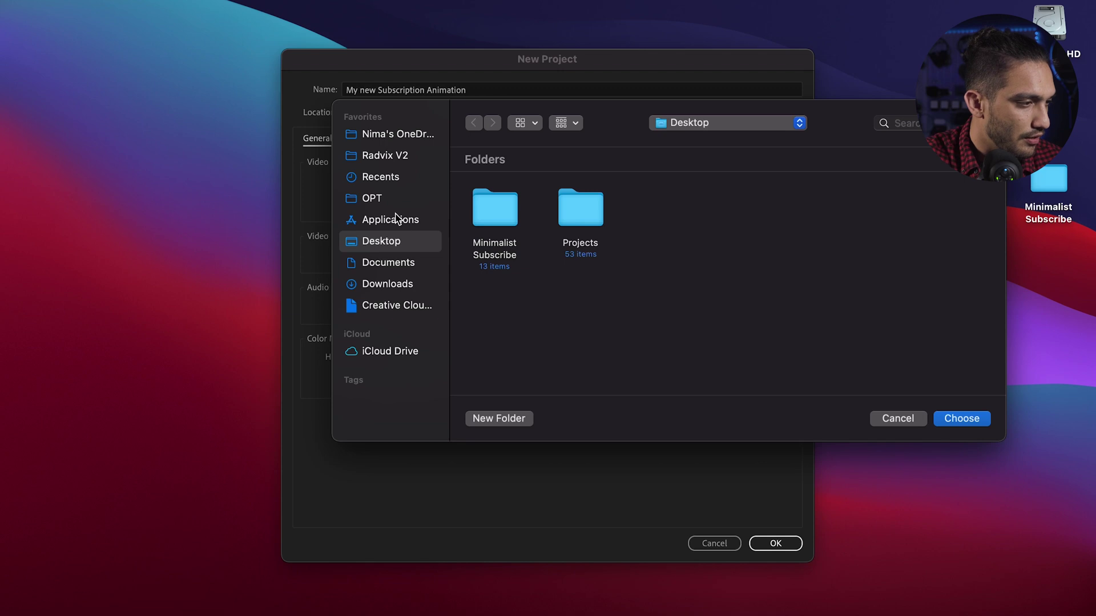
Choose the Minimalist Subscribe folder on the Desktop as the location and create the project "My new Subscription Animation"
double_click(502, 217)
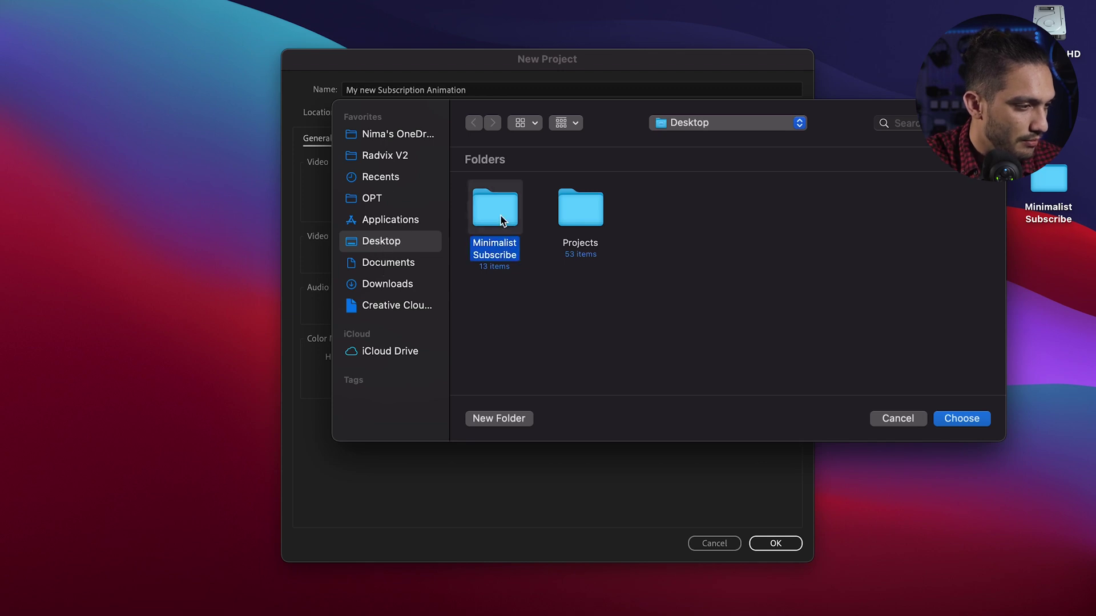
left_click(961, 422)
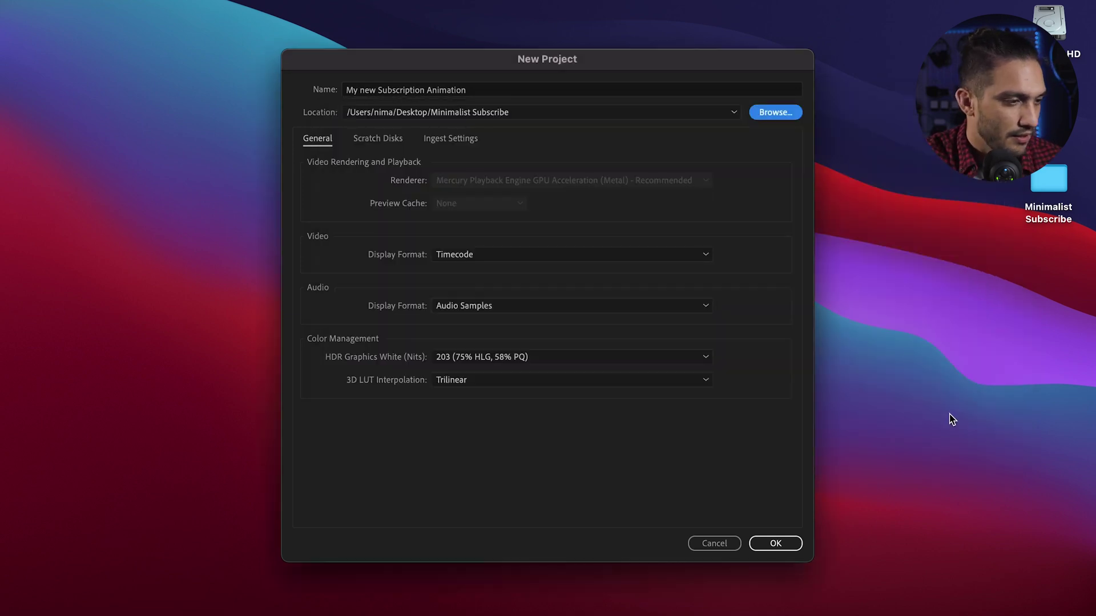
left_click(775, 543)
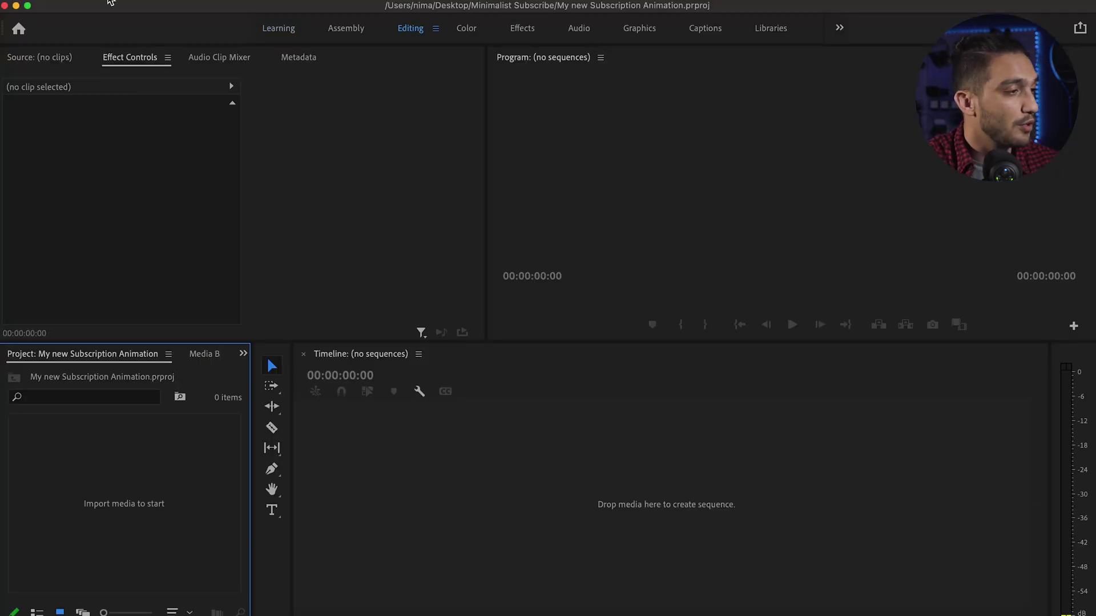
Create a new sequence from the RED R3D preset "4K HD 16x9 24" and name it "New Sub Animation"
left_click(130, 1)
mouse_move(137, 11)
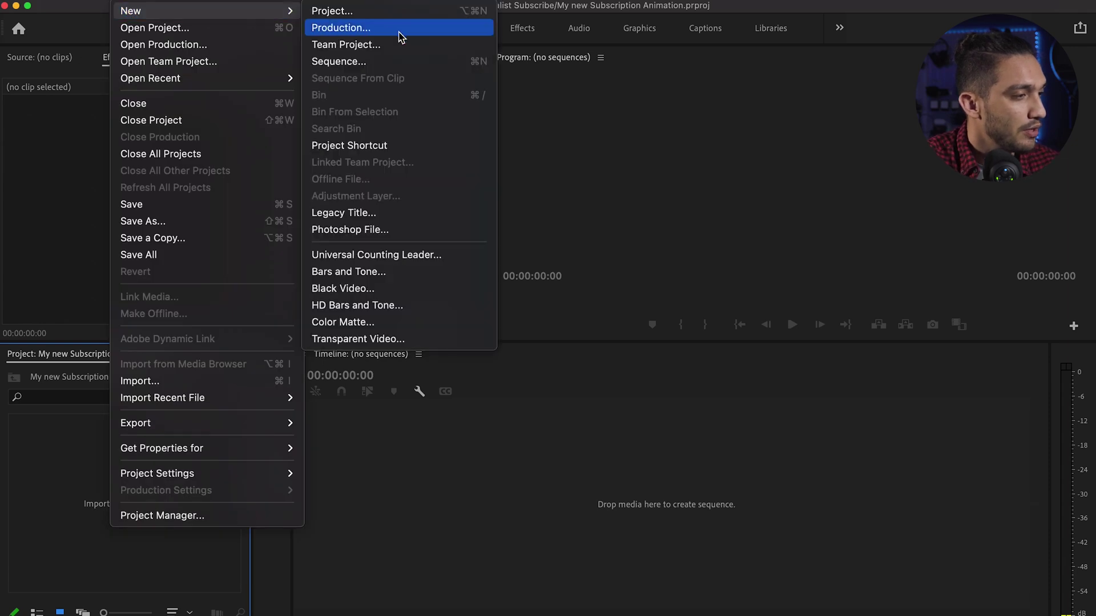
left_click(397, 67)
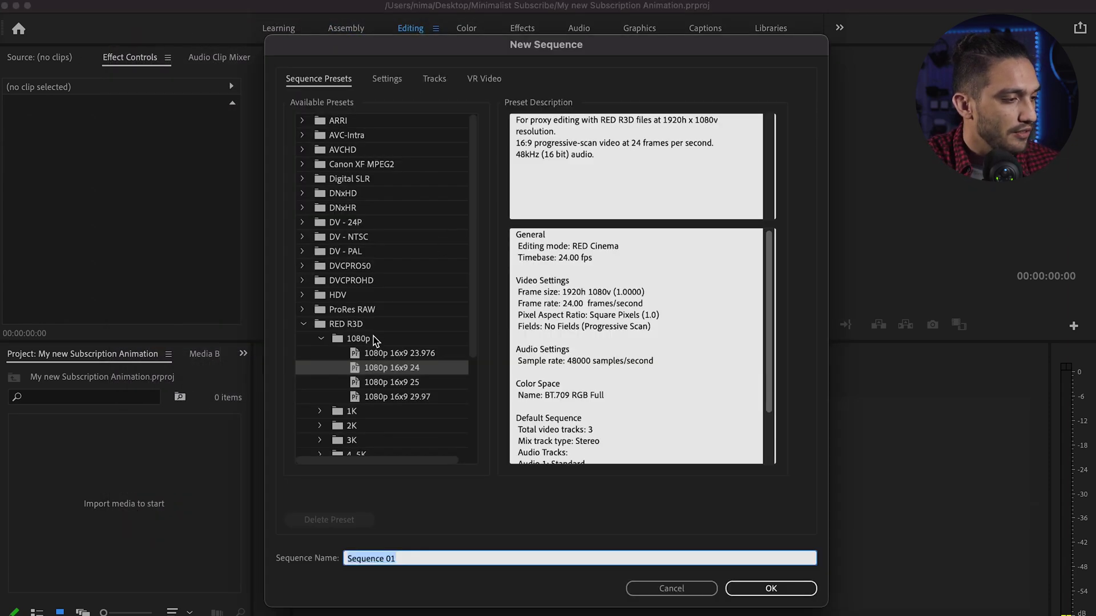
scroll(342, 337, "down", 5)
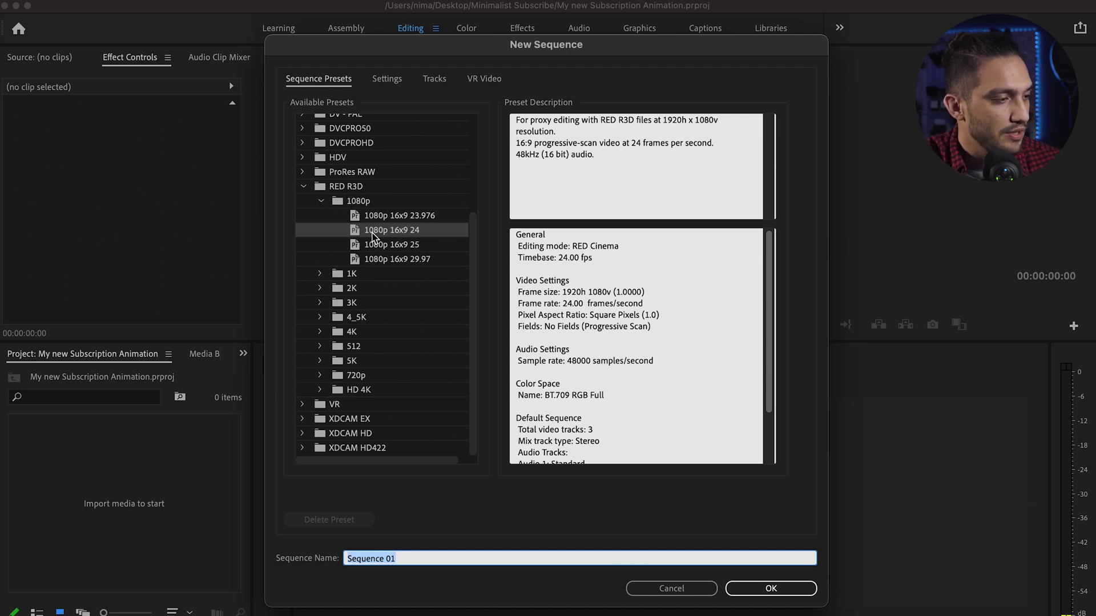
left_click(381, 237)
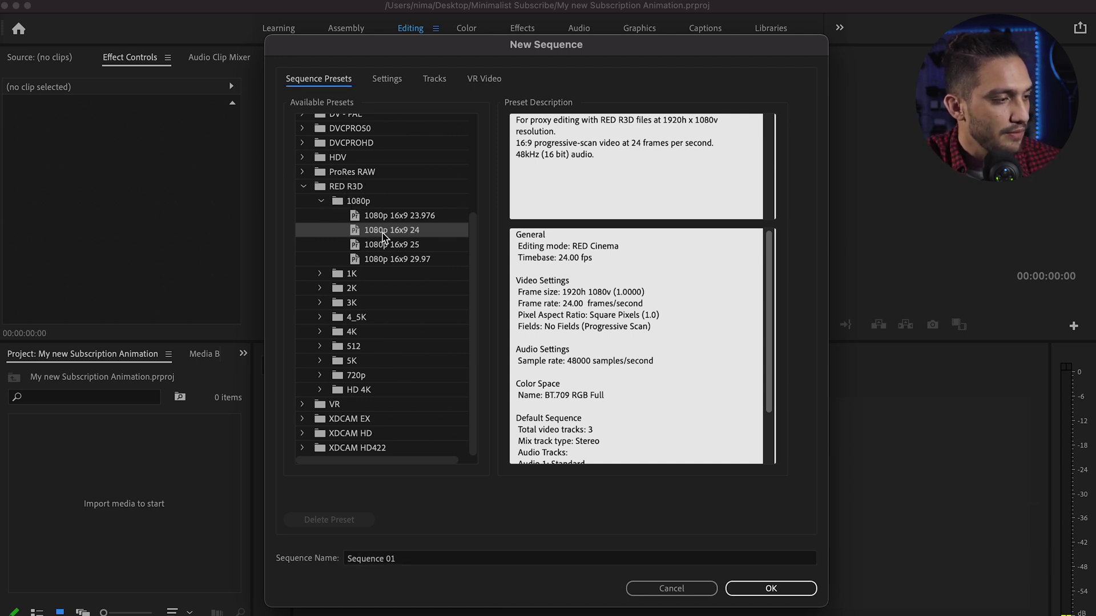
left_click(319, 390)
scroll(348, 377, "down", 2)
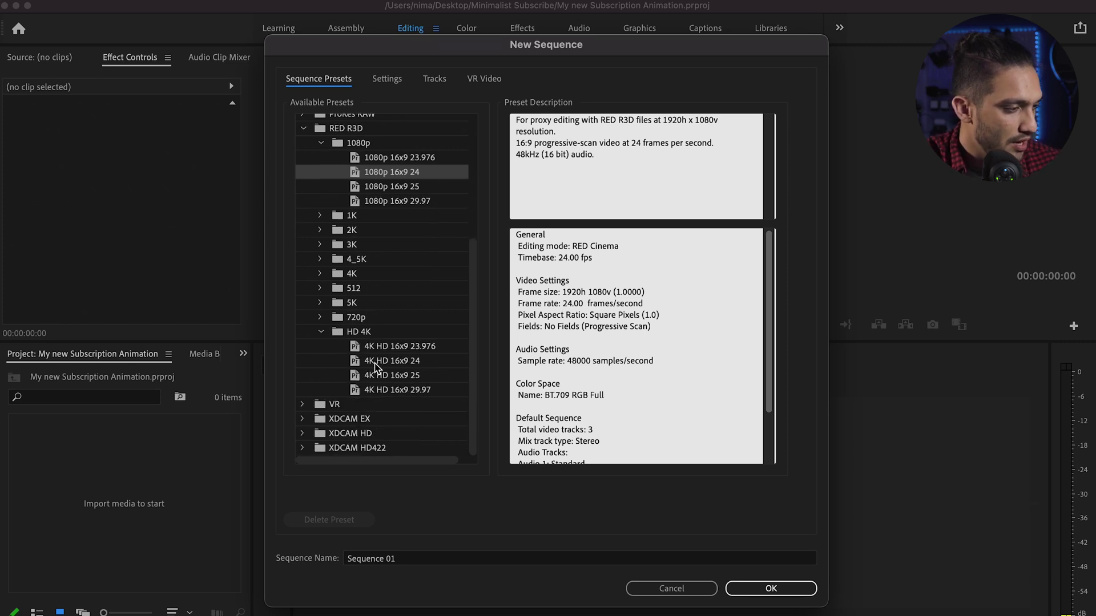
left_click(380, 361)
left_click(421, 558)
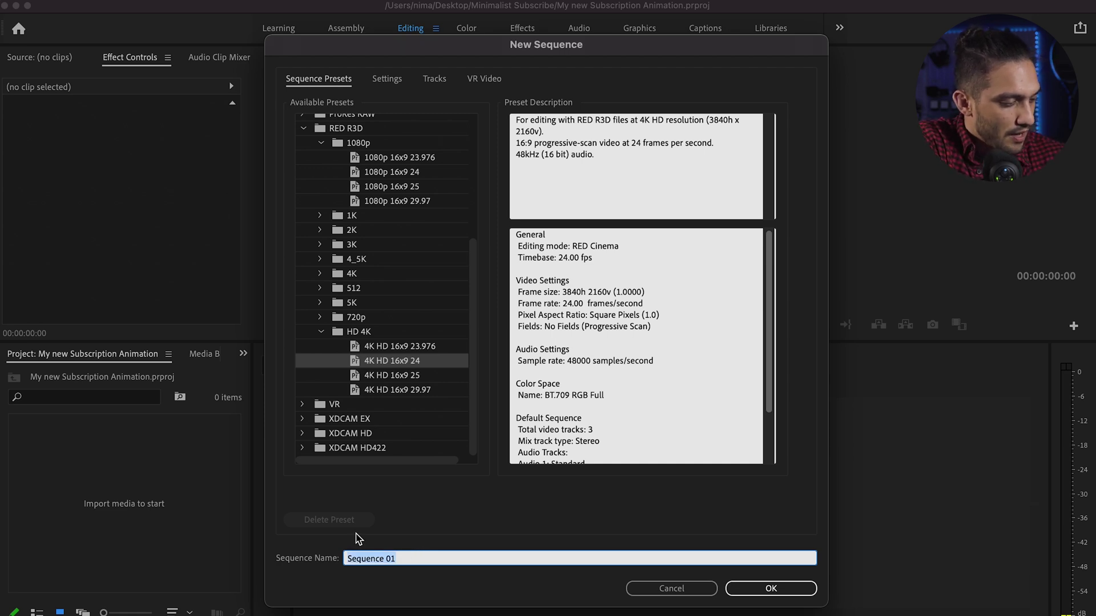
type("New Sub Animation")
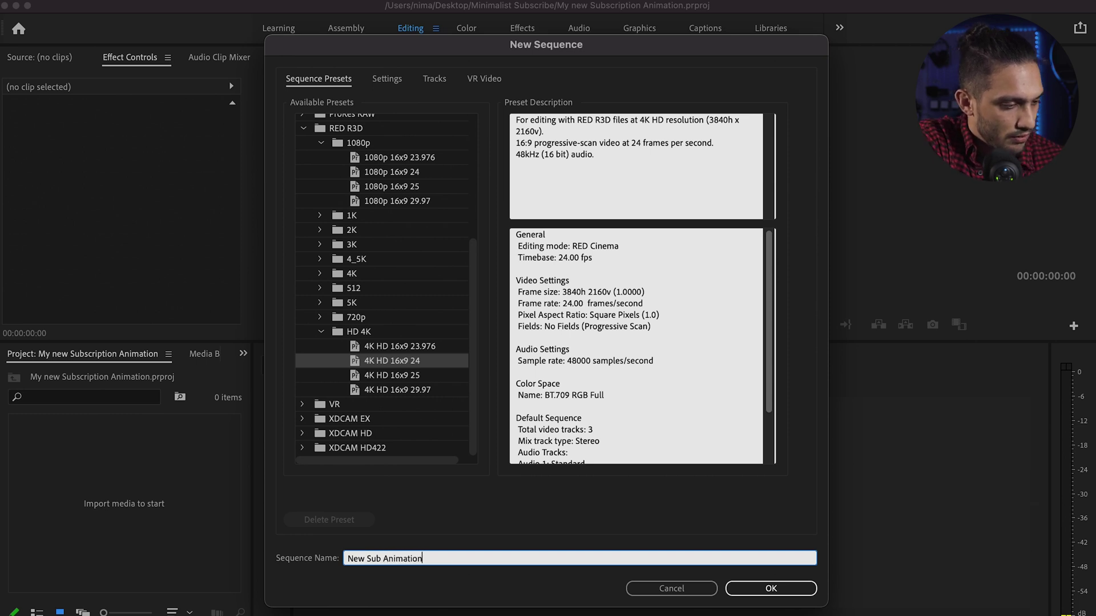
key("Return")
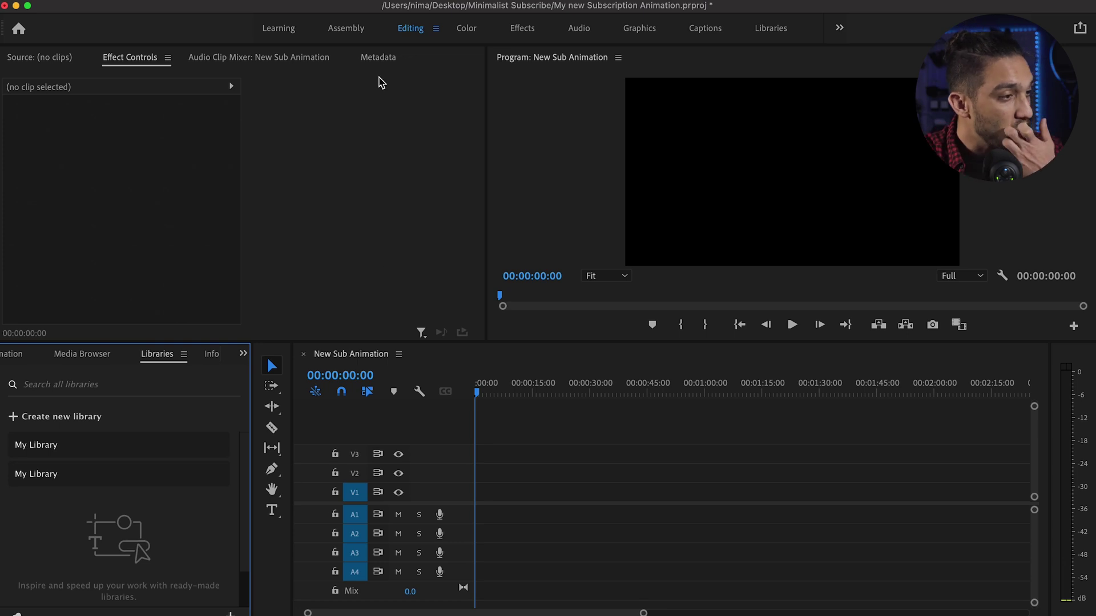
Switch to the Assembly workspace and import C0469.MP4 from the Minimalist Subscribe folder into the project
left_click(348, 29)
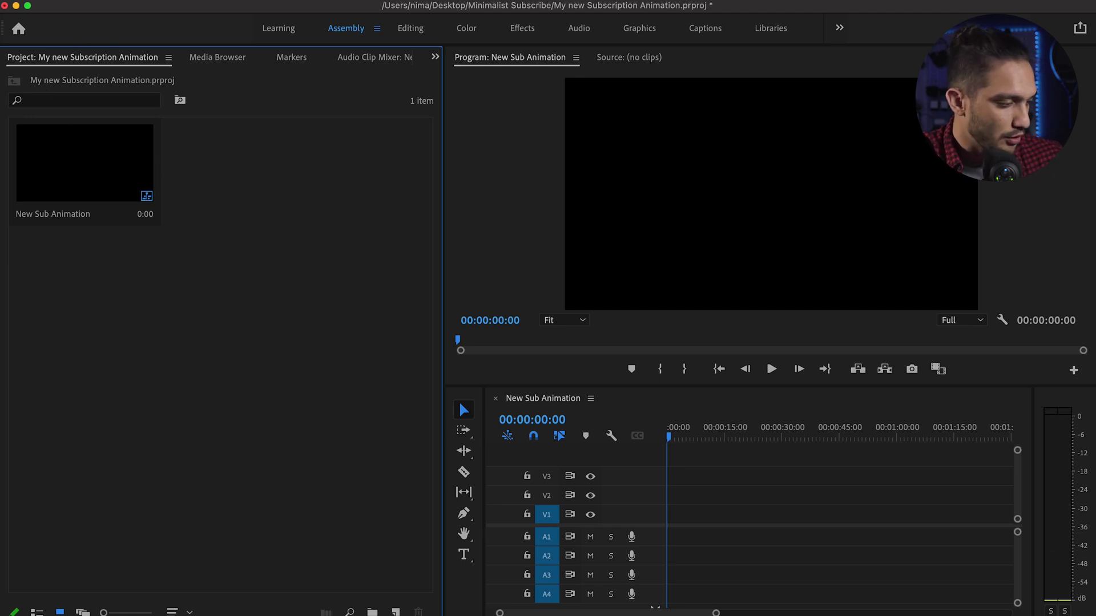
left_click(166, 609)
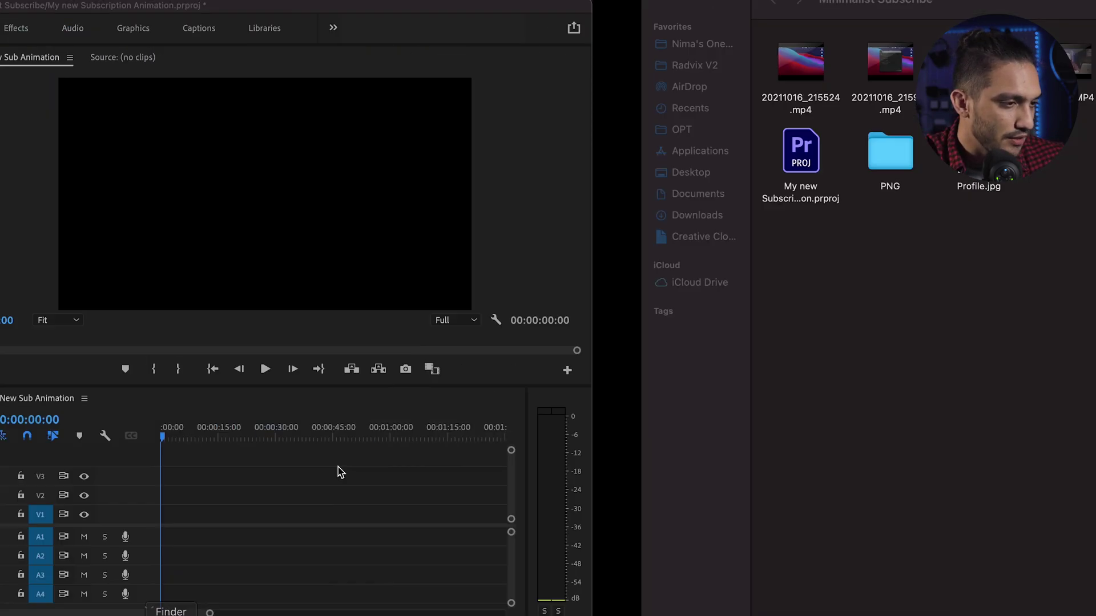
left_click_drag(443, 60, 223, 296)
key("ctrl+Left")
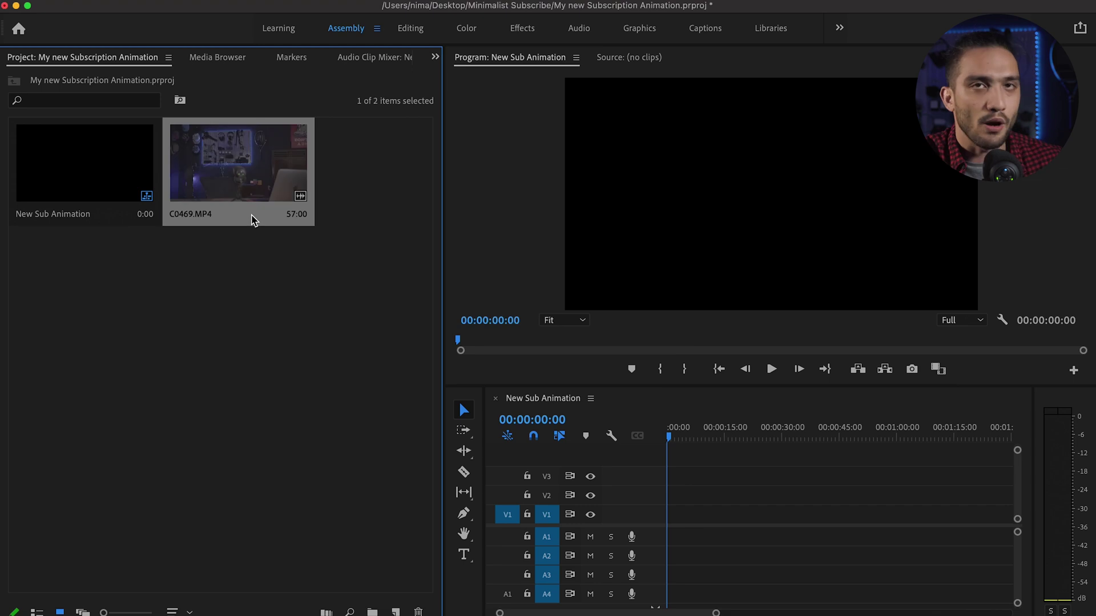
Open C0469.MP4 in the source monitor and mark its In point at 01:38:30:05
double_click(242, 170)
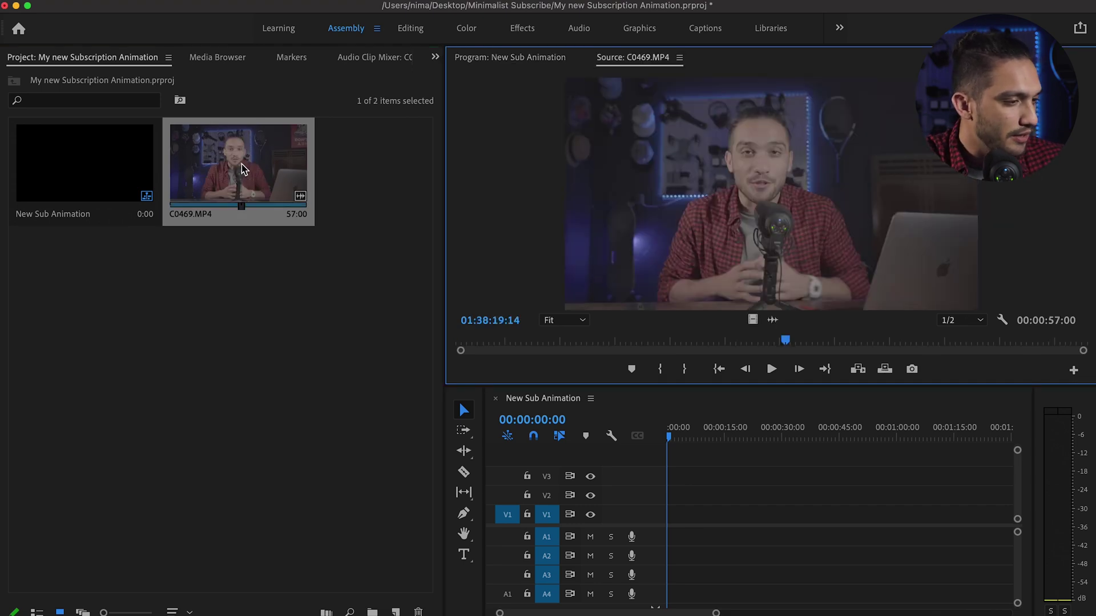
left_click(593, 341)
key("Right")
key("Right")
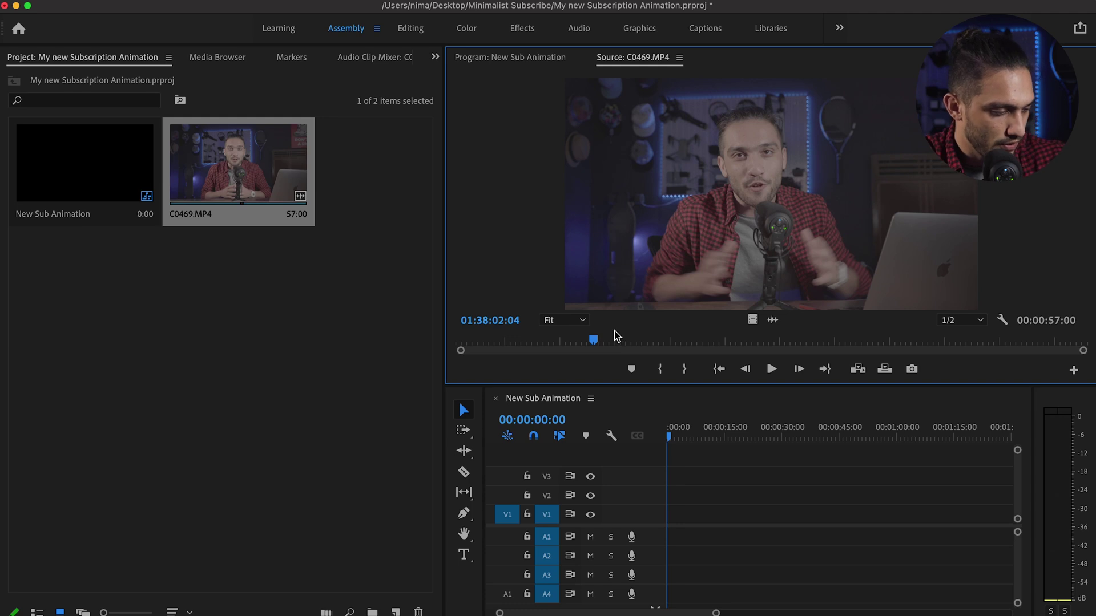
key("XF86AudioLowerVolume")
key("XF86AudioLowerVolume")
key("XF86AudioLowerVolume")
key("XF86AudioLowerVolume")
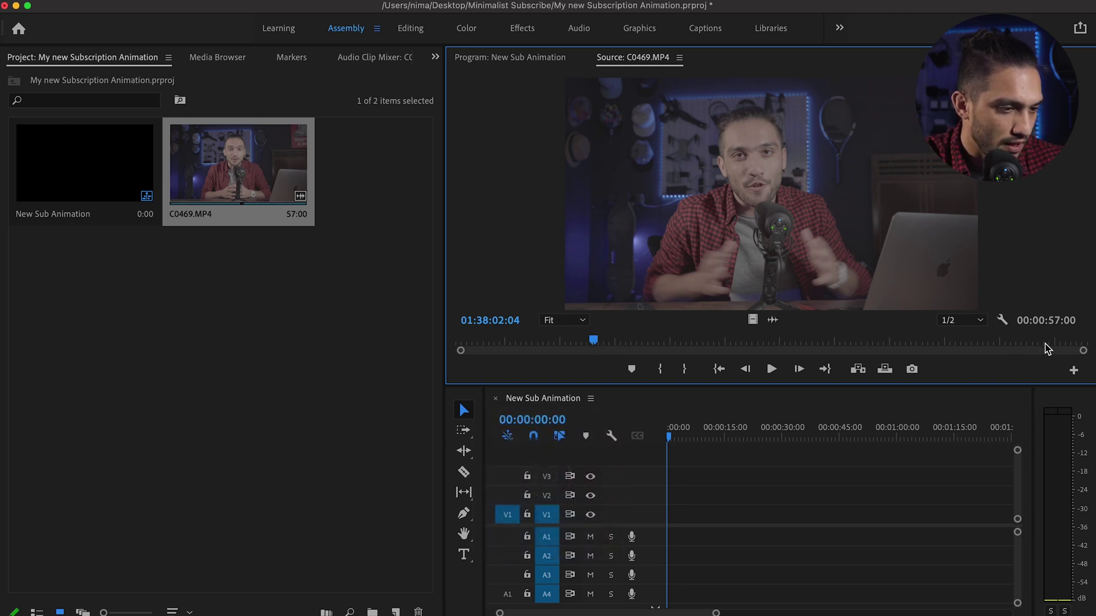
left_click_drag(958, 343, 907, 361)
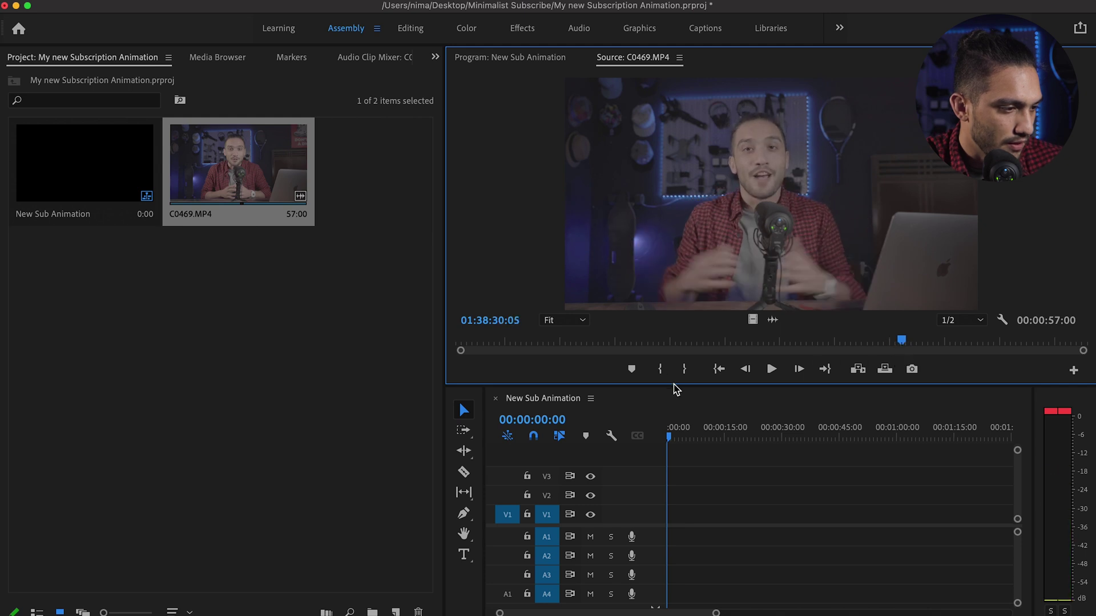
left_click(659, 371)
Play C0469.MP4 from the In point and mark an Out point that gives a 00:00:09:22 range
key("space")
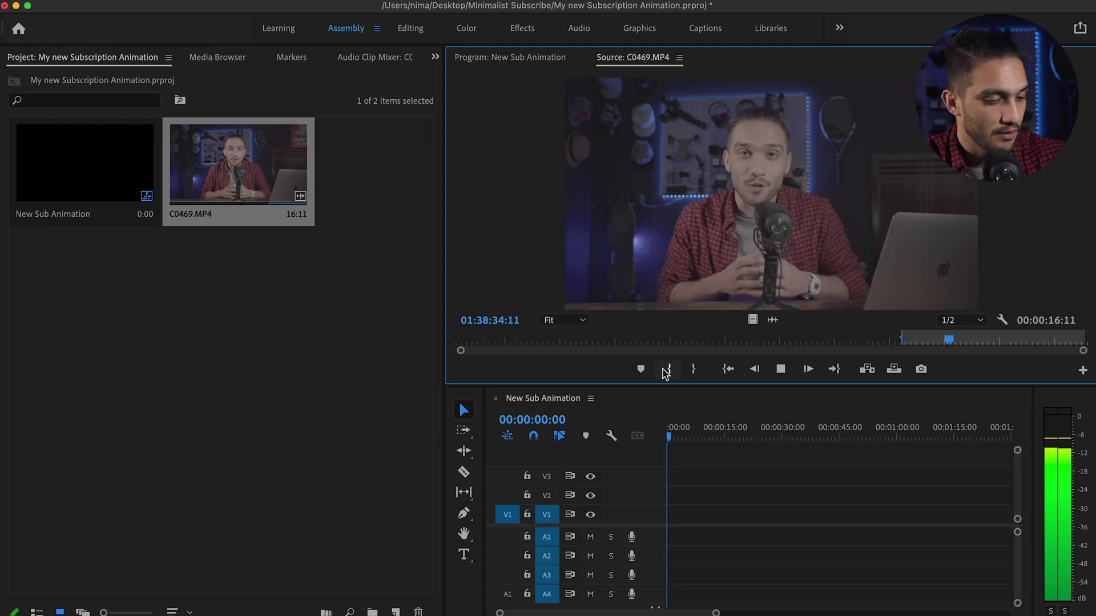
key("XF86AudioRaiseVolume")
key("XF86AudioRaiseVolume")
key("XF86AudioRaiseVolume")
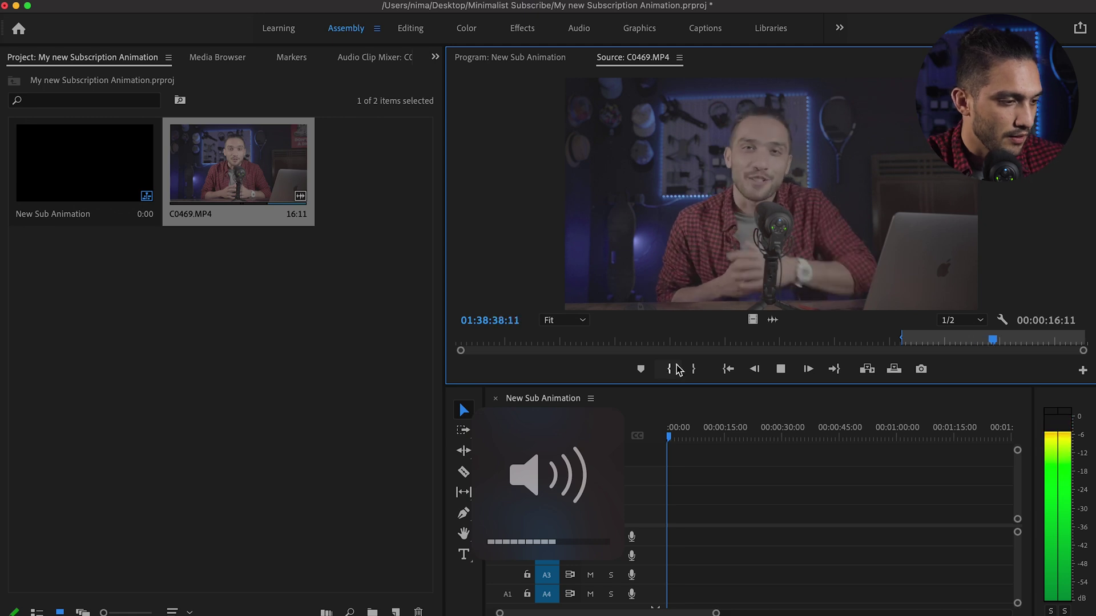
left_click(690, 370)
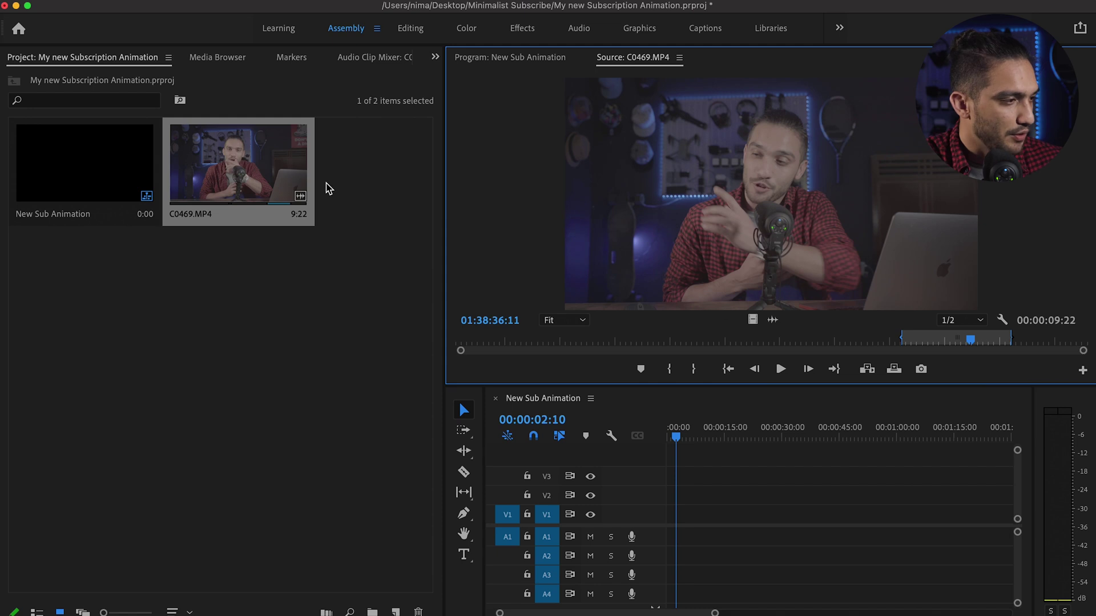
Place the marked C0469.MP4 range at the start of V1, keeping the existing sequence settings, and return the sequence playhead to 00:00:00:00
left_click_drag(279, 174, 660, 519)
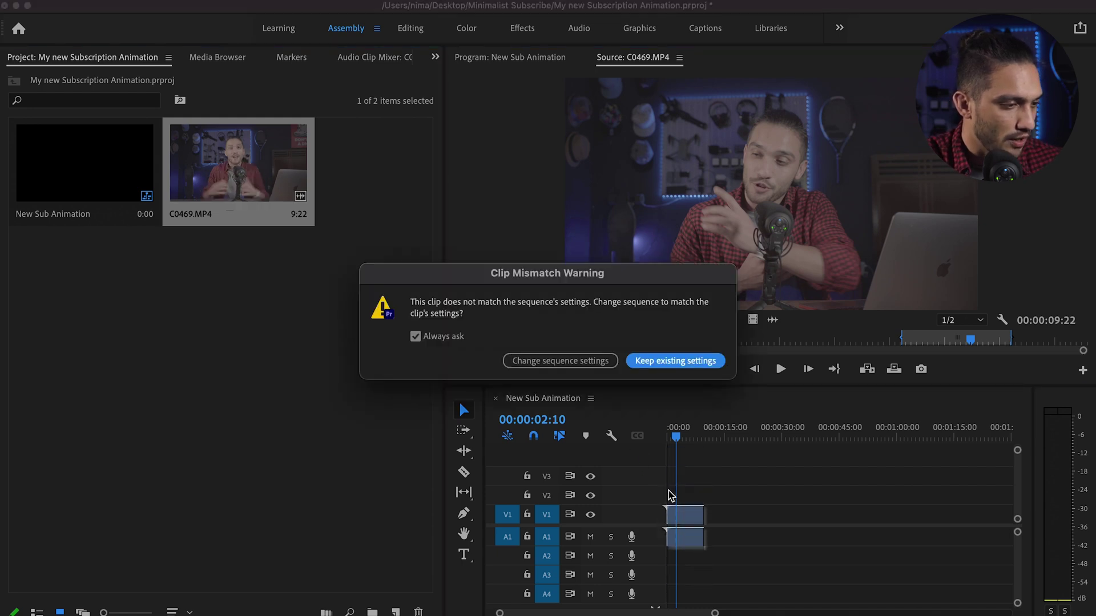
left_click(673, 362)
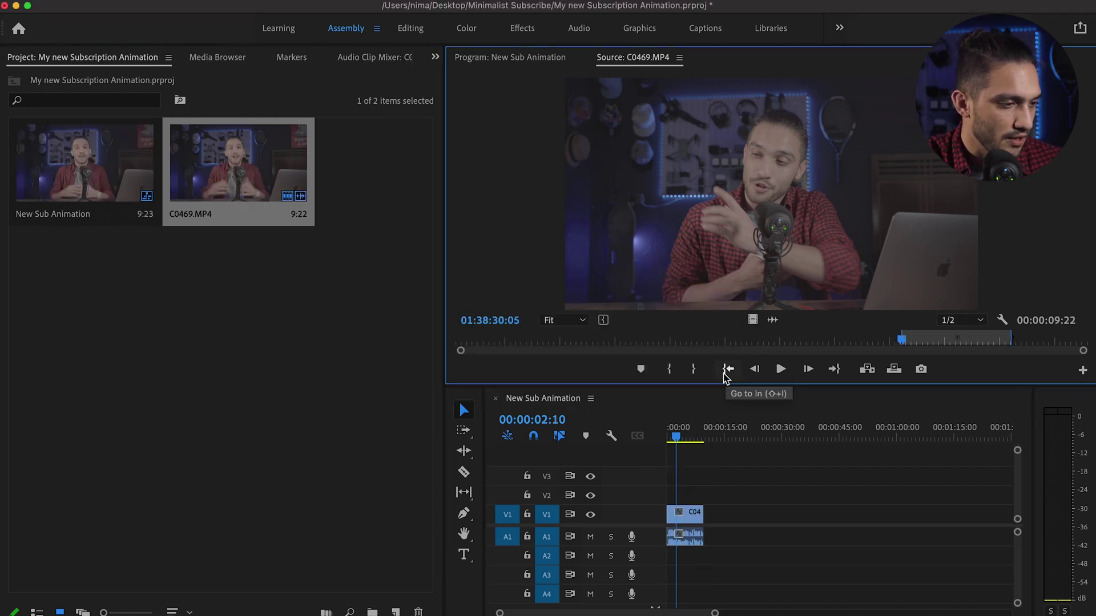
key("space")
key("space")
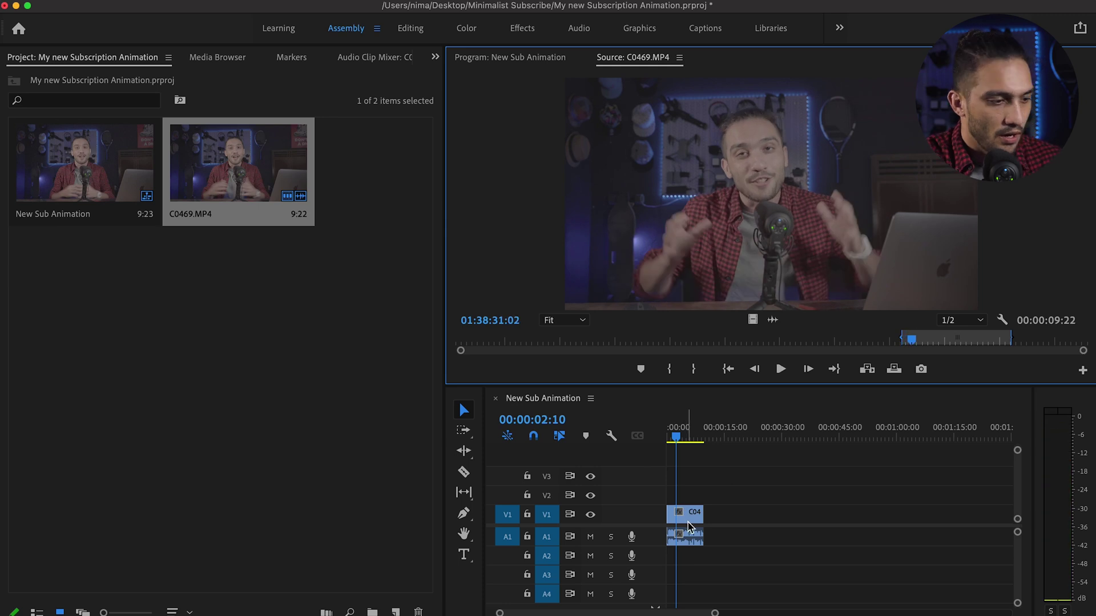
left_click(726, 369)
left_click(676, 443)
left_click_drag(675, 443, 652, 442)
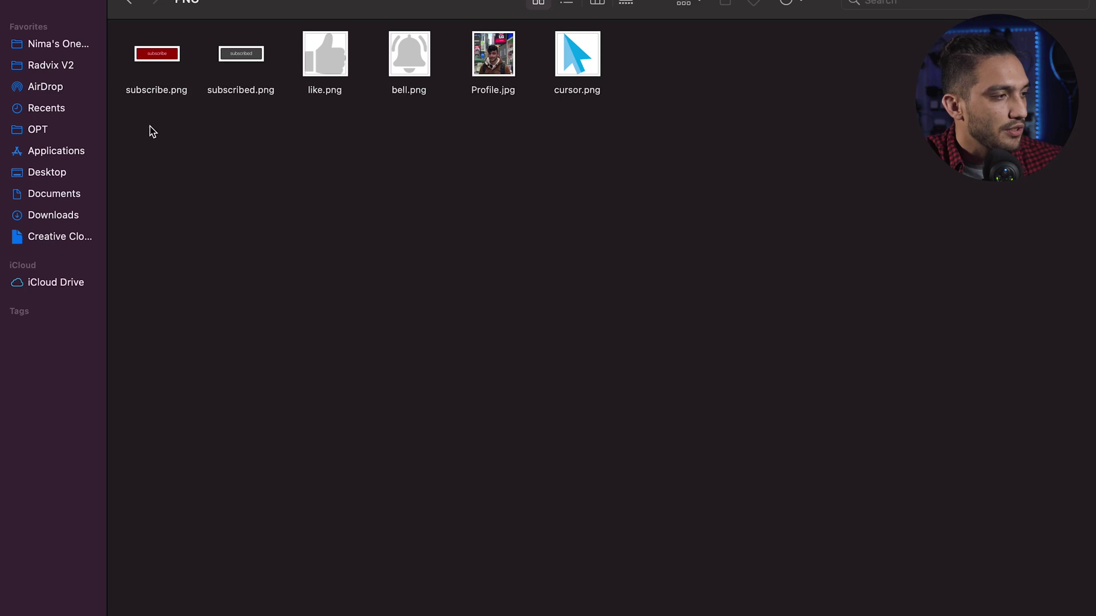
Import subscribe.png, subscribed.png, like.png, bell.png, Profile.jpg and cursor.png from the PNG folder into the project
left_click_drag(149, 129, 216, 311)
key("ctrl+Left")
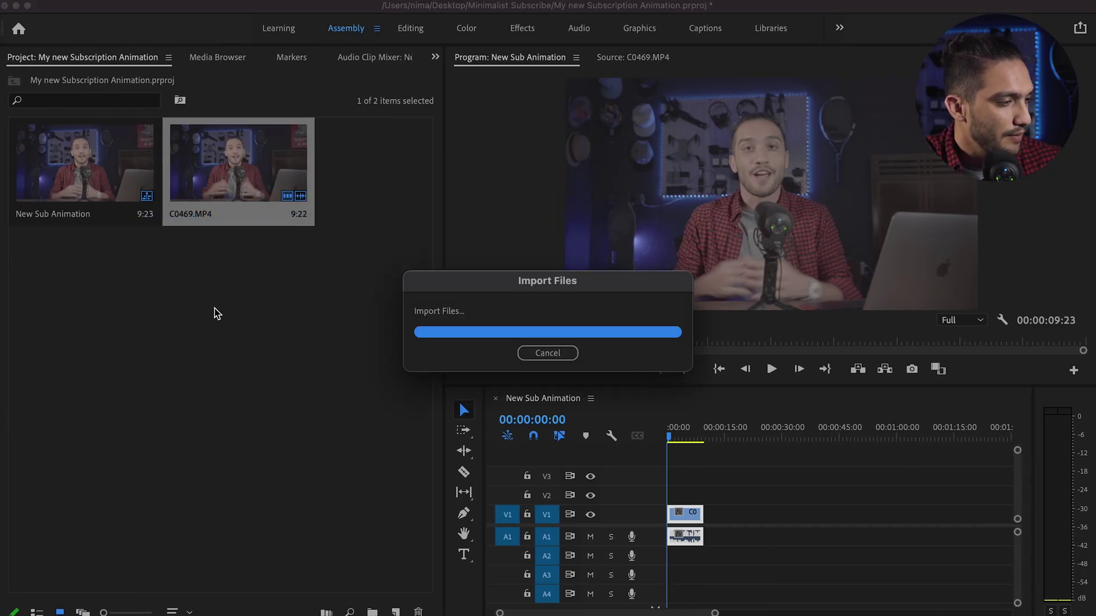
left_click(362, 419)
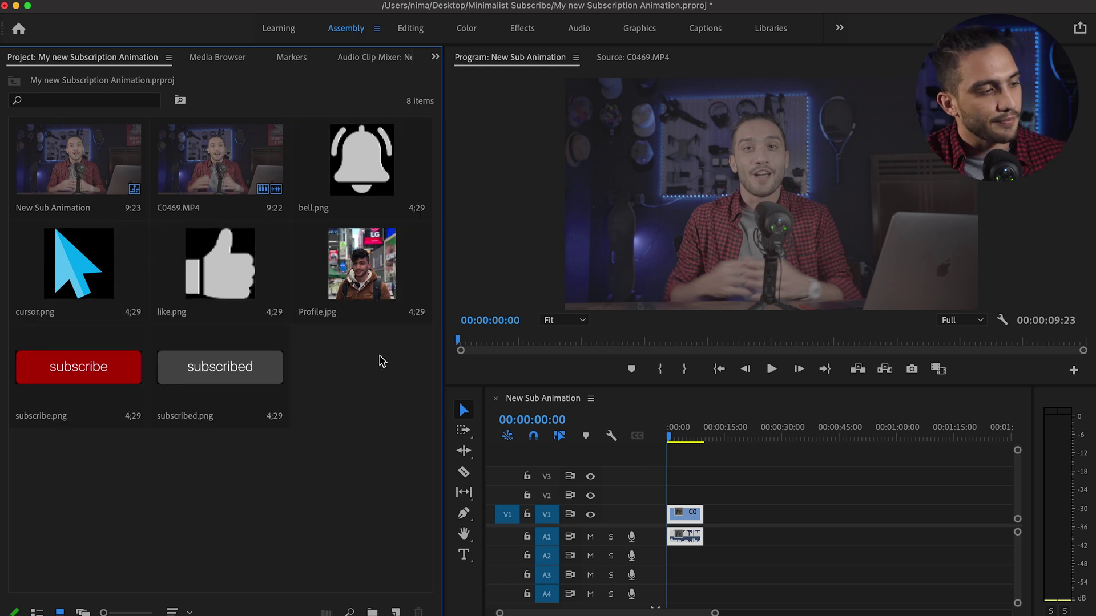
Save the project and place Profile.jpg on track V2 at the start of the sequence
left_click(366, 278)
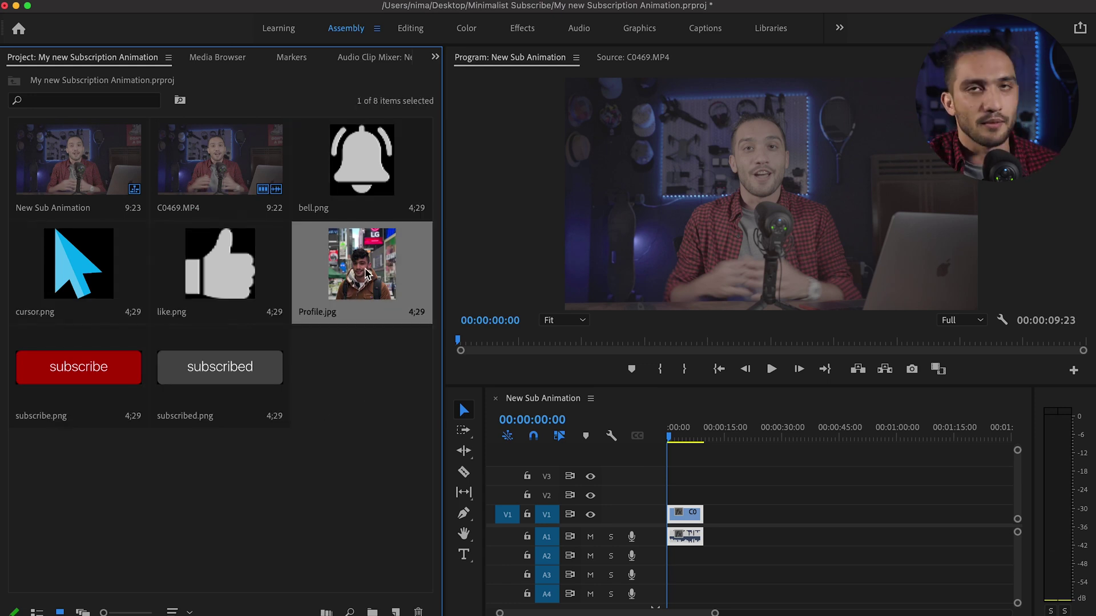
key("super+s")
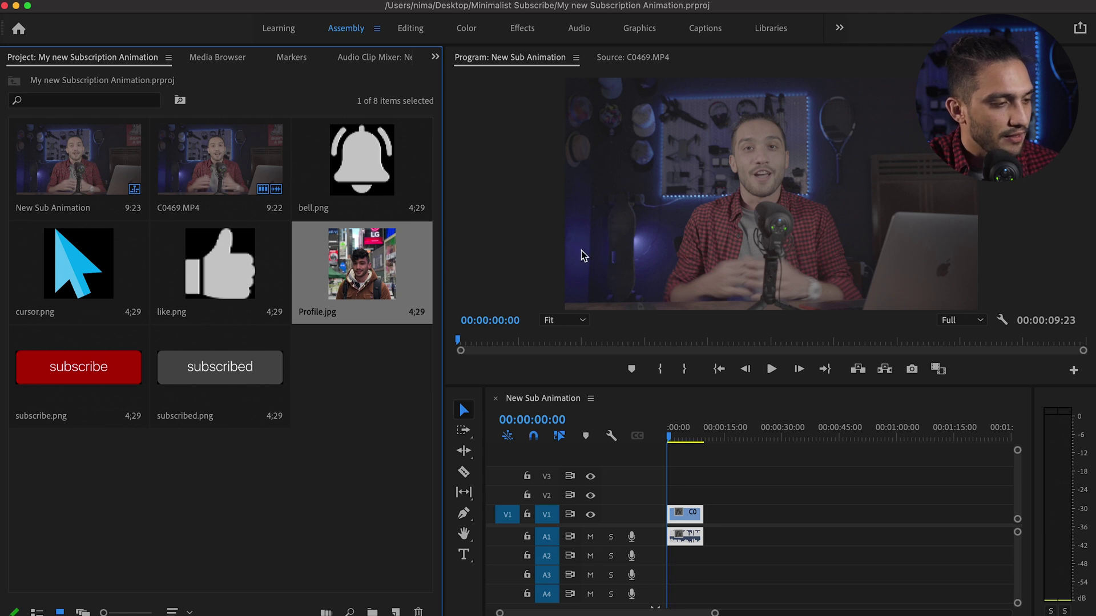
left_click_drag(370, 257, 675, 496)
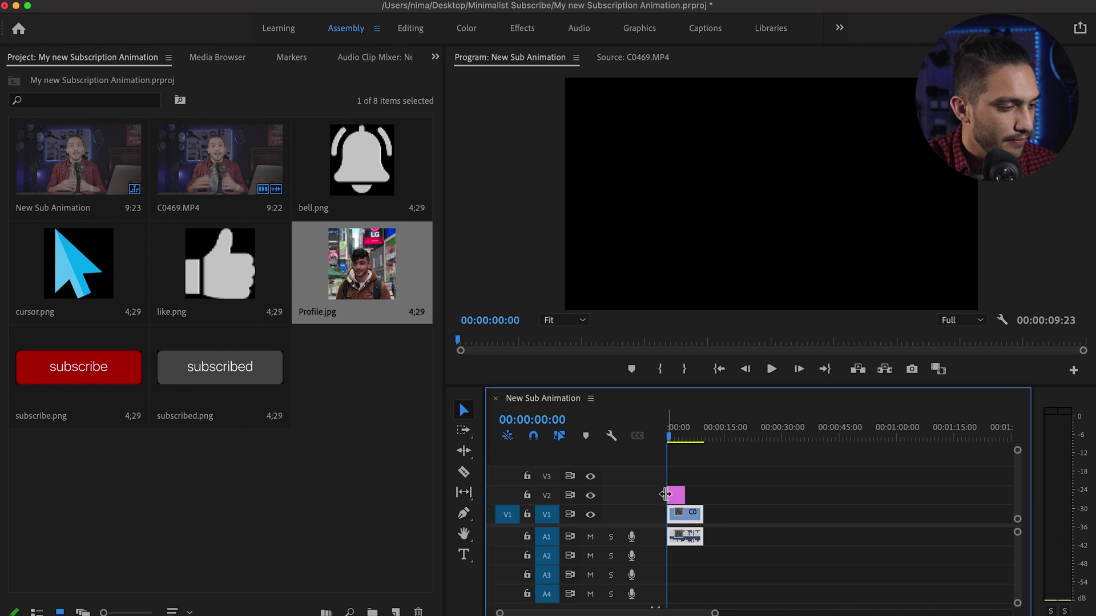
left_click(676, 497)
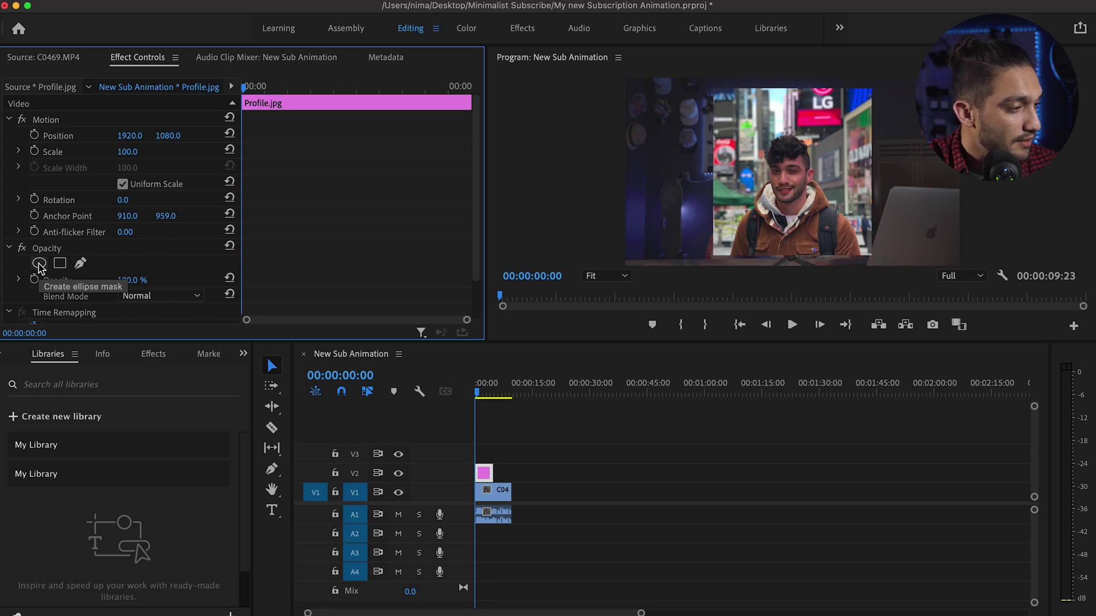
Add an ellipse opacity mask to the Profile.jpg clip and reshape it into a circle around the face
left_click(39, 264)
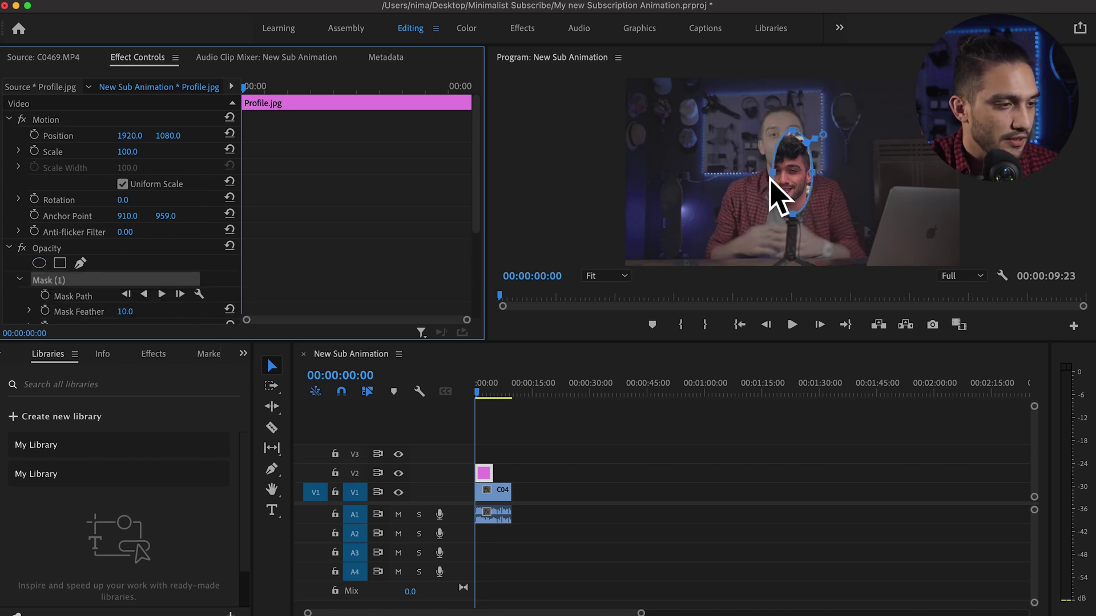
left_click_drag(771, 174, 738, 167)
left_click_drag(810, 172, 792, 167)
left_click_drag(783, 211, 783, 217)
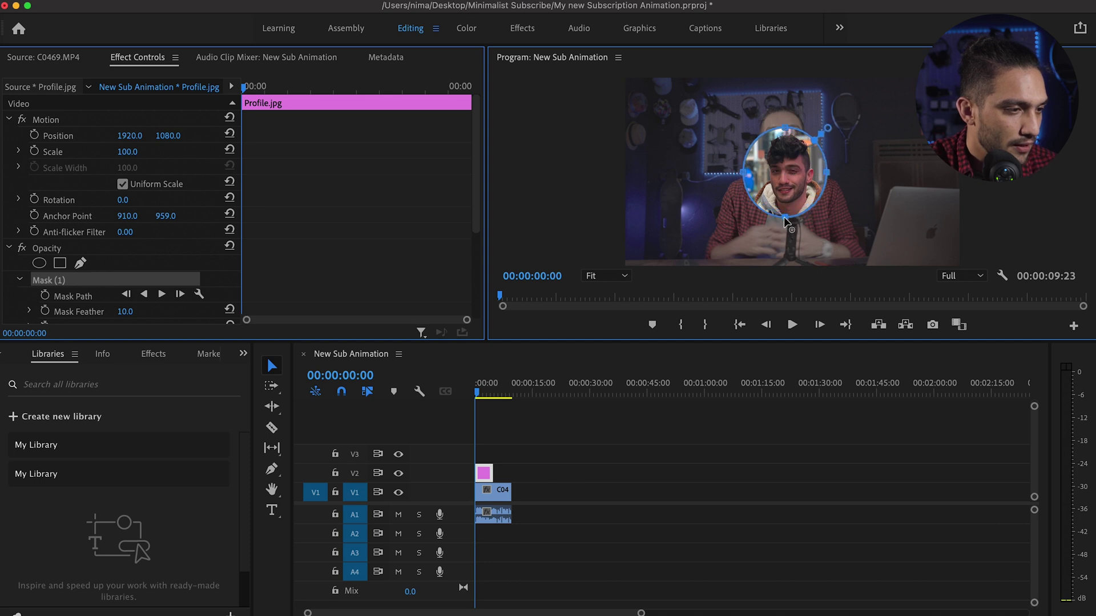
left_click_drag(829, 179, 831, 174)
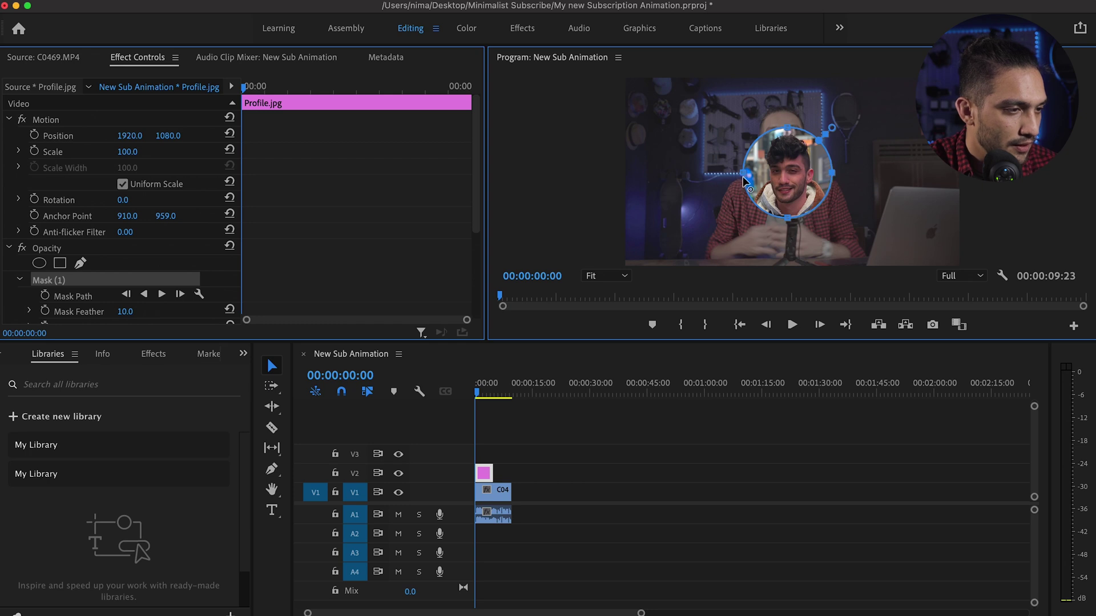
left_click_drag(741, 173, 745, 173)
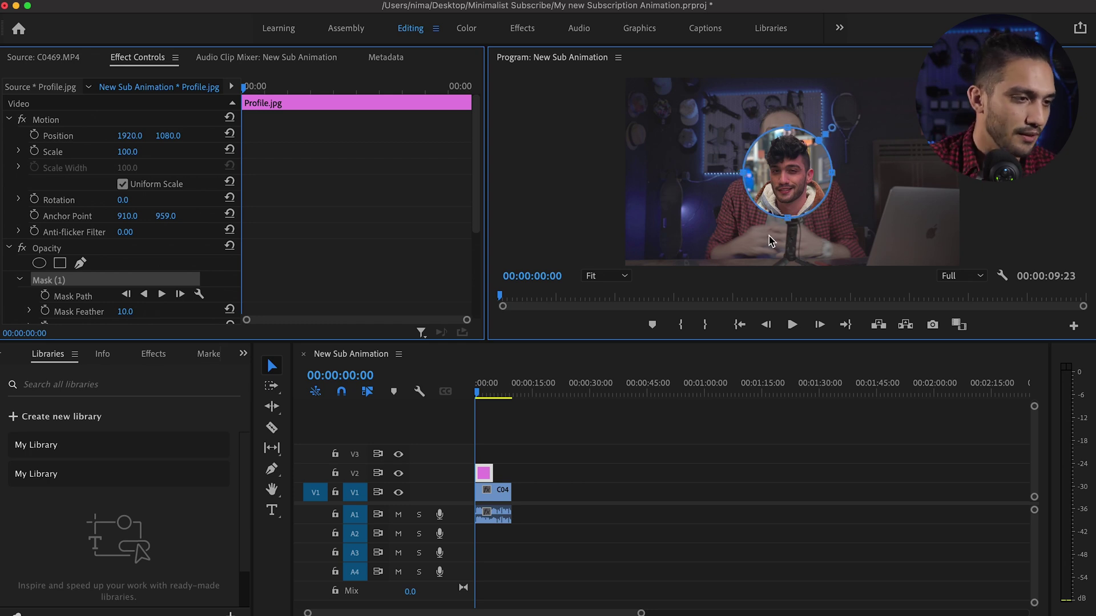
Set the Profile.jpg clip's vertical position to 642 and extend the clip to the end of the C0469.MP4 footage
left_click(695, 461)
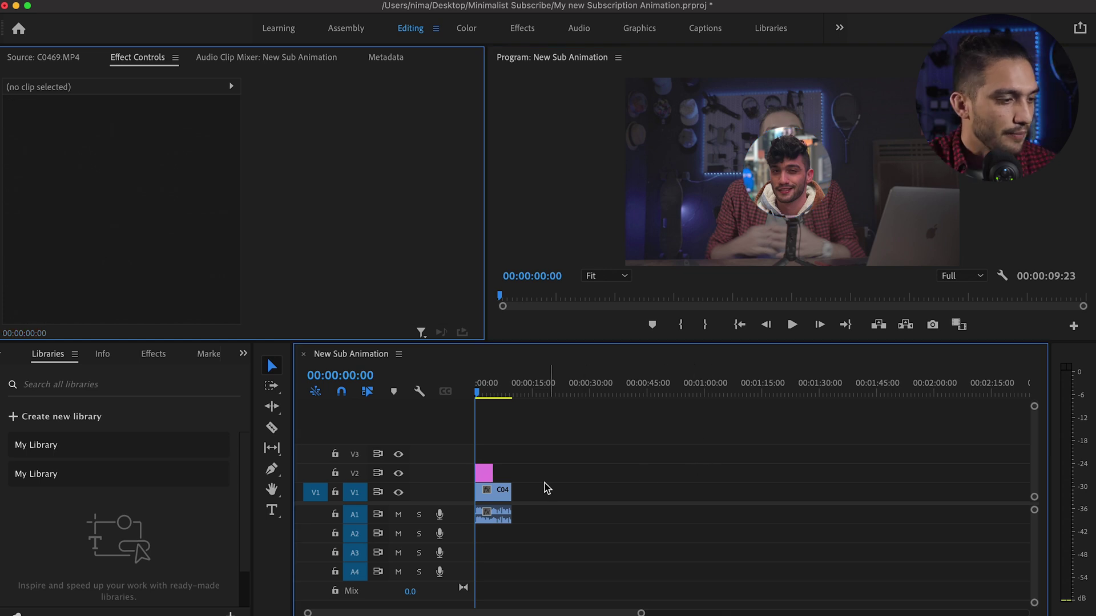
left_click(484, 477)
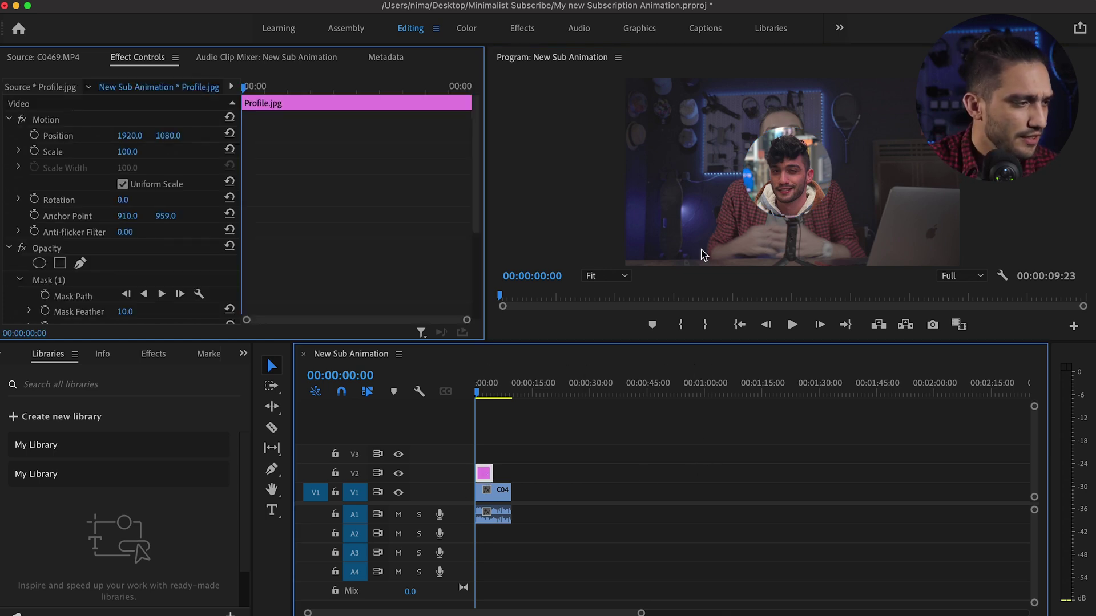
left_click_drag(168, 135, 20, 135)
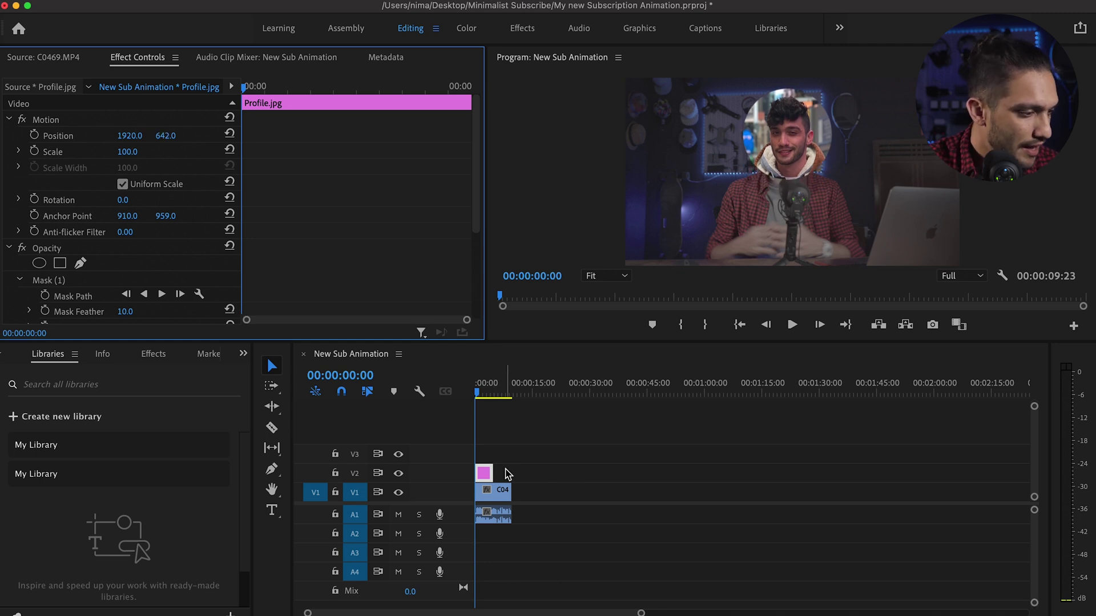
left_click_drag(492, 473, 503, 471)
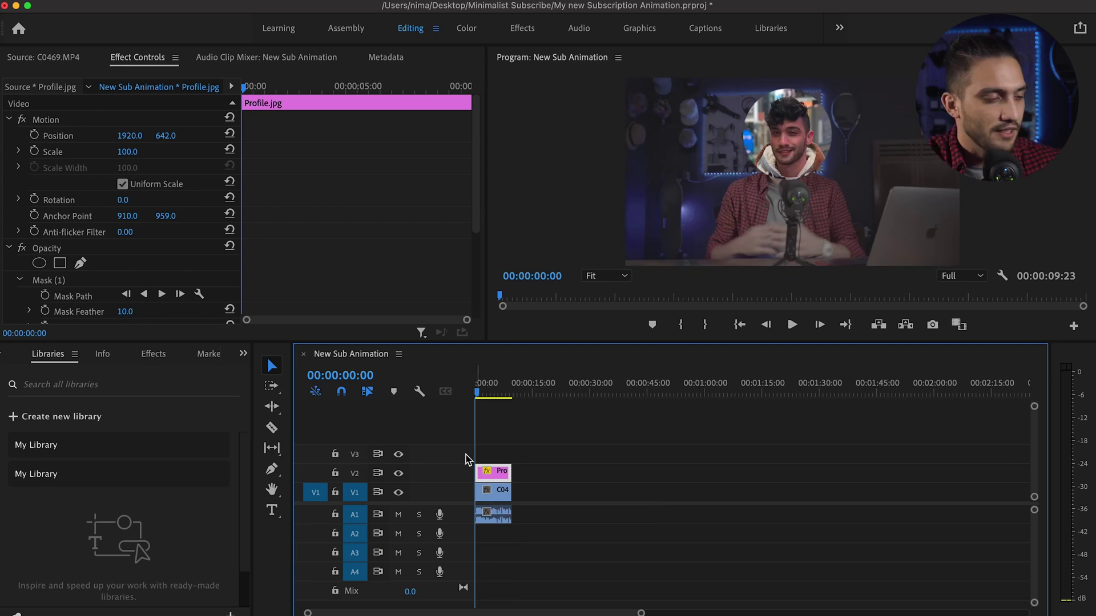
Save the project and place subscribe.png on track V3 at the start of the sequence
key("super+s")
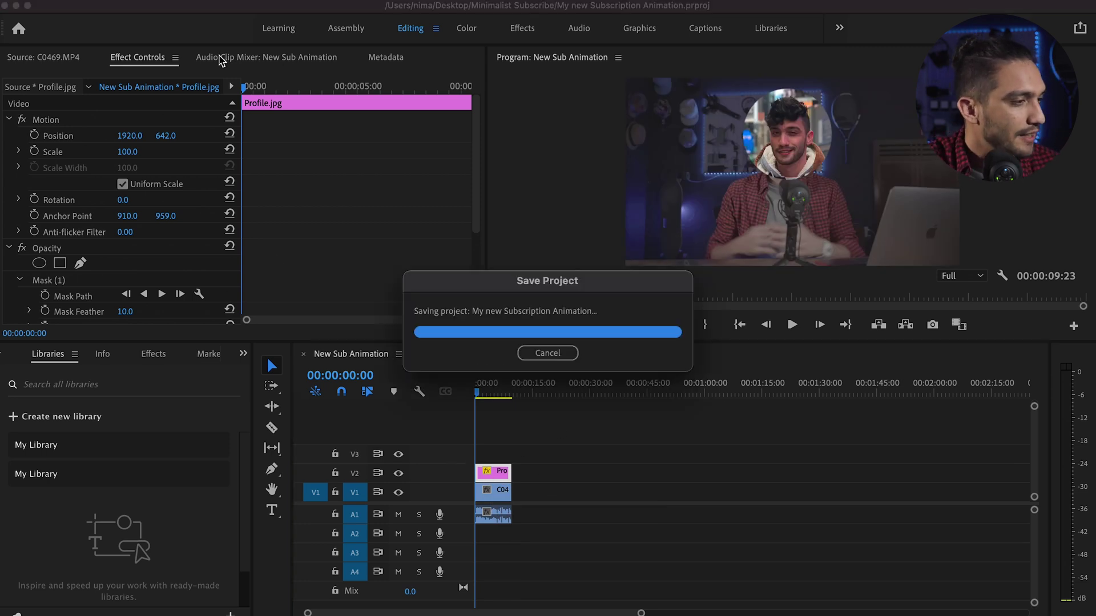
left_click(347, 29)
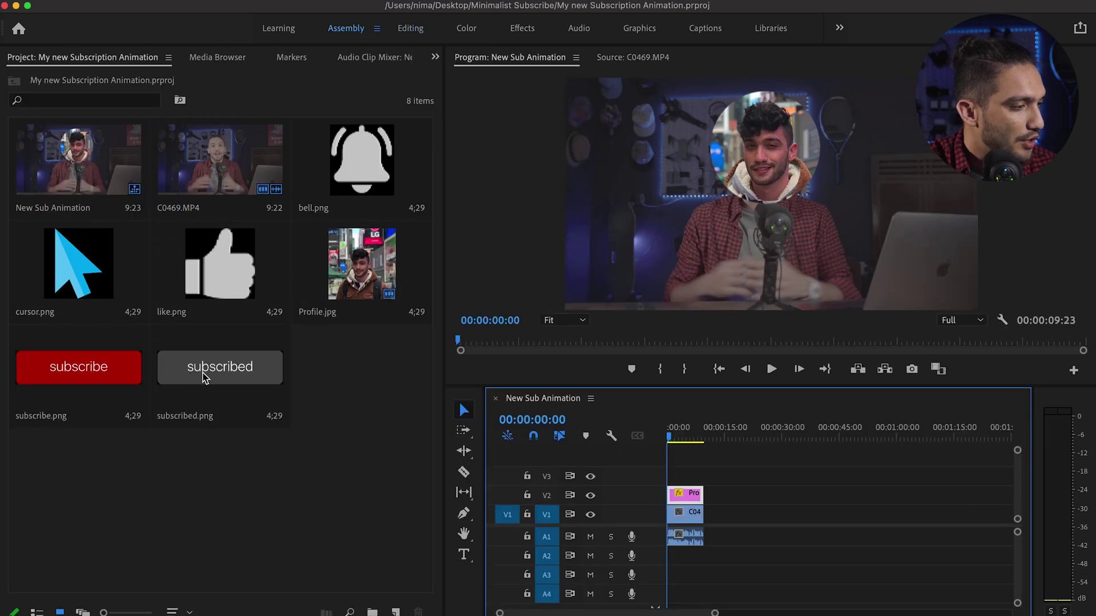
left_click(88, 374)
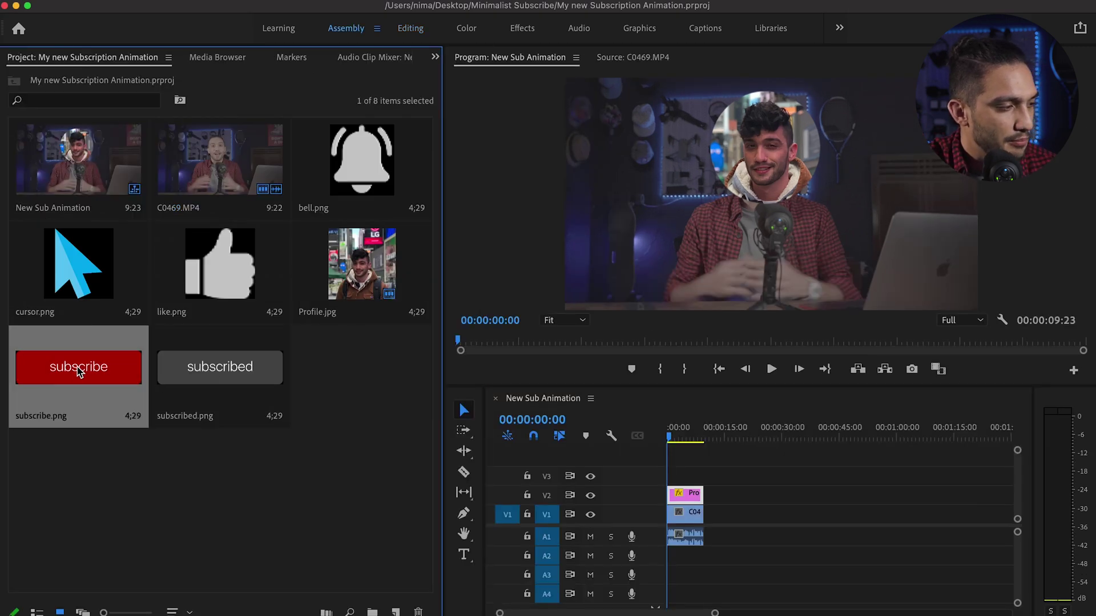
left_click_drag(395, 391, 677, 474)
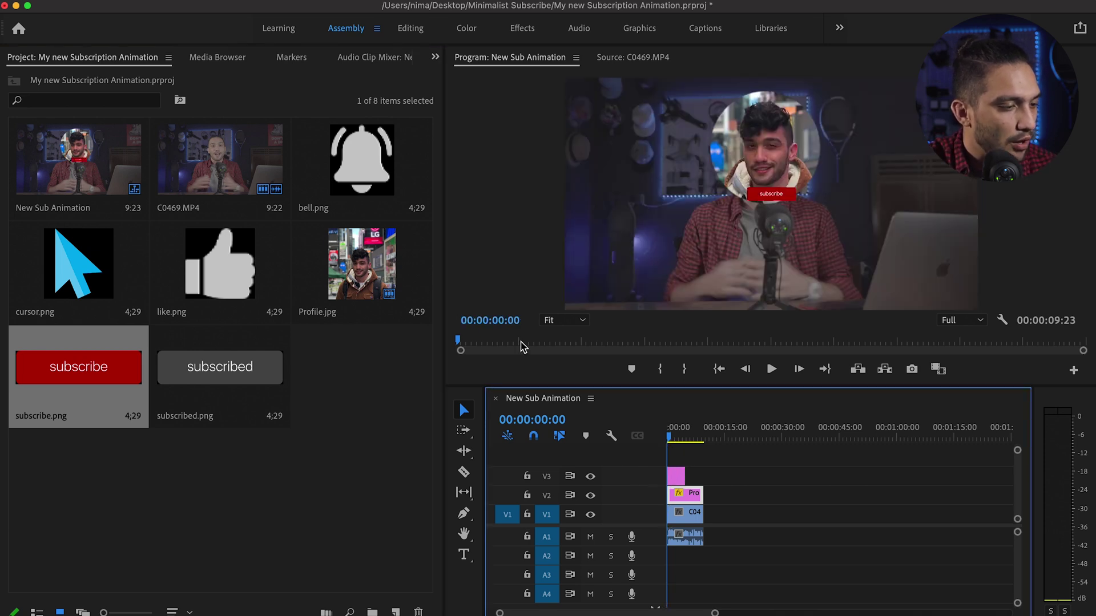
Extend the subscribe.png clip on V3 so it ends together with the Profile.jpg and C0469.MP4 clips
left_click_drag(715, 612, 651, 612)
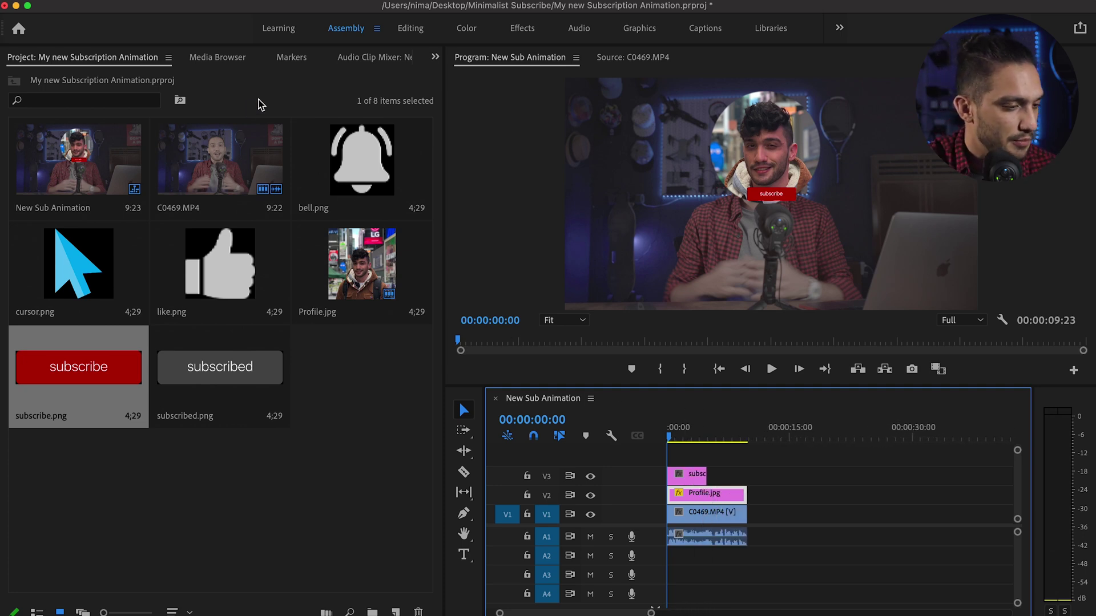
left_click(772, 195)
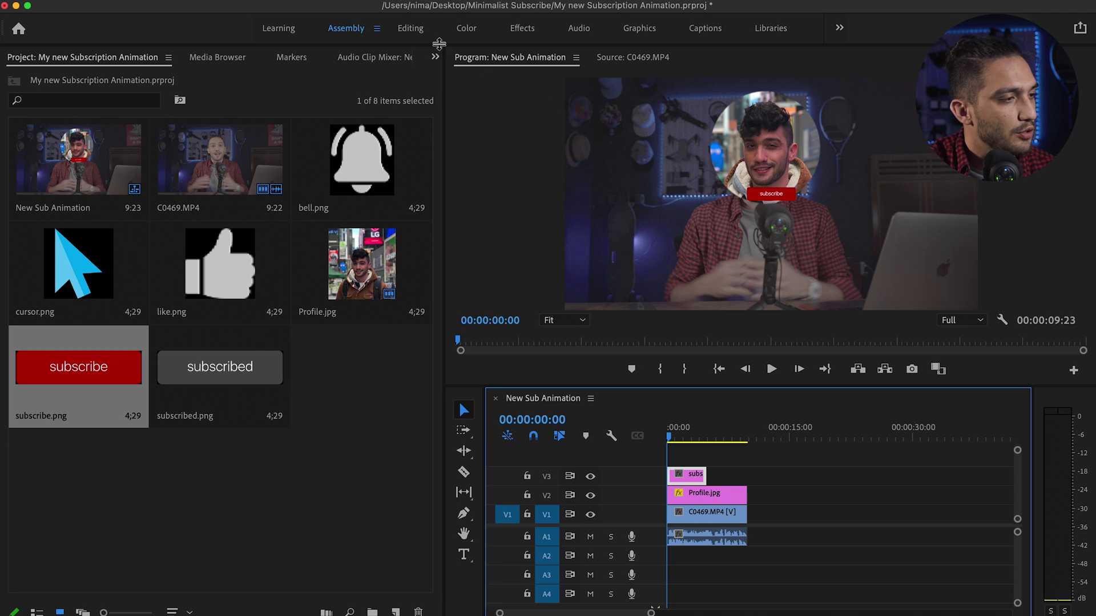
left_click(412, 29)
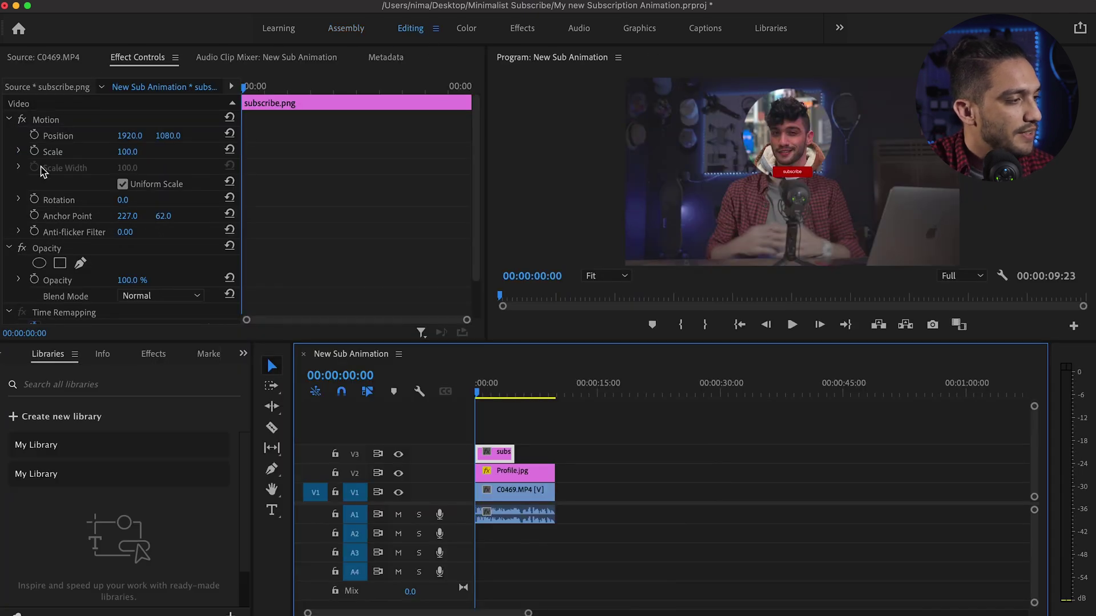
left_click(126, 152)
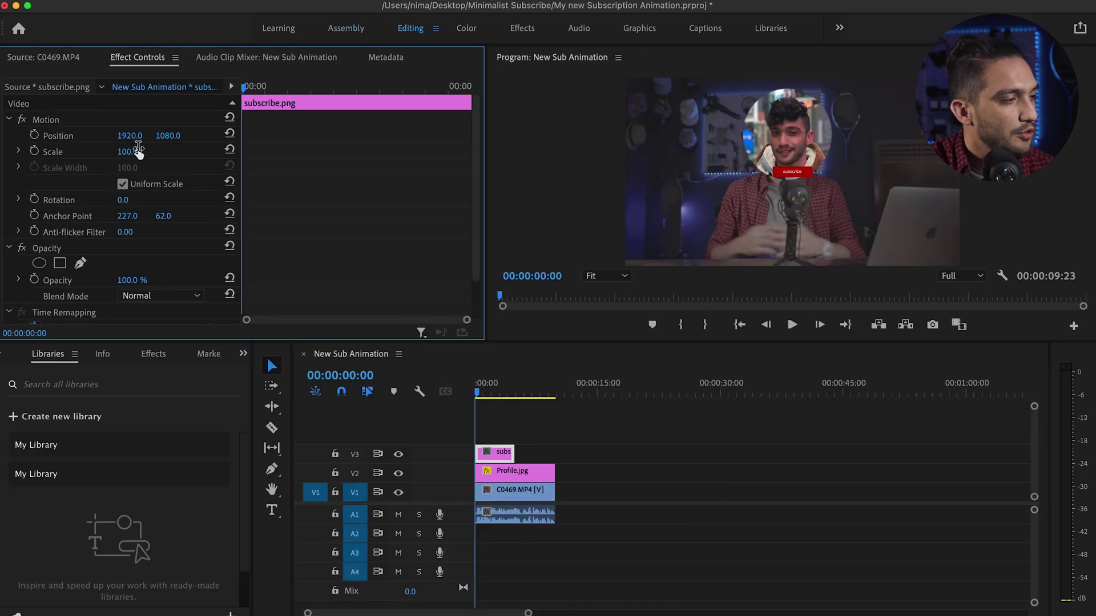
left_click(185, 160)
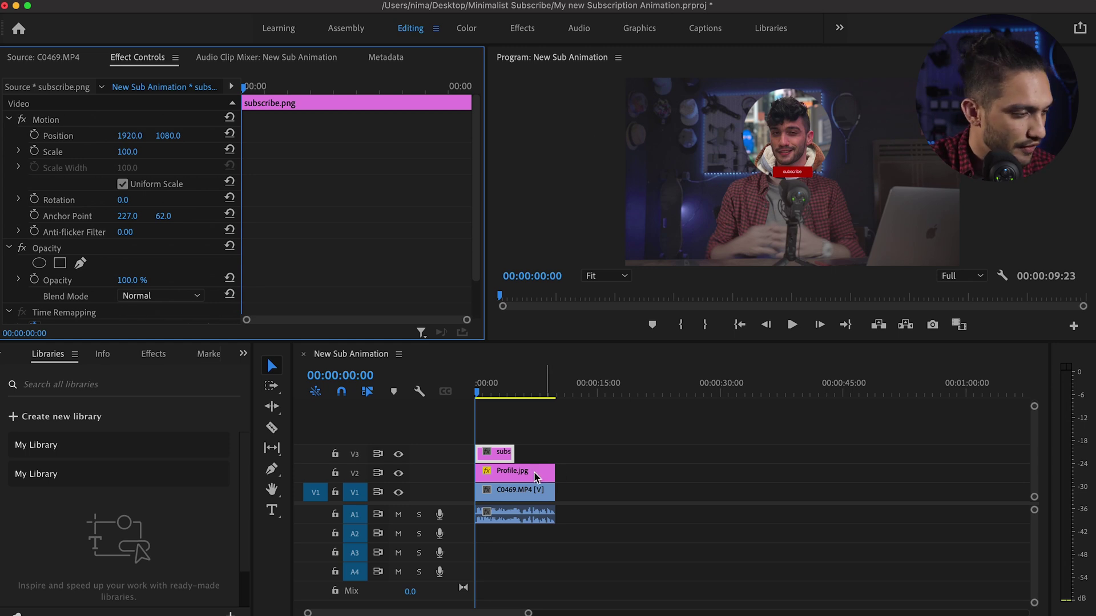
left_click_drag(518, 453, 553, 453)
Move the playhead to 00:00:02:17 and set the subscribe.png clip's position to 384, 1616
left_click(497, 393)
left_click_drag(500, 394, 496, 394)
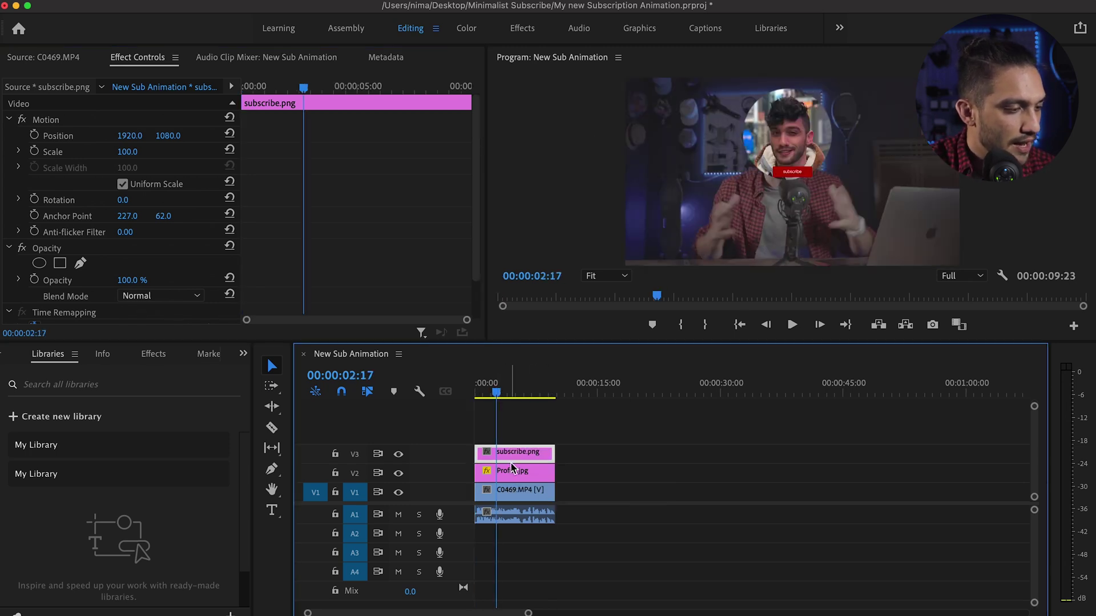
left_click_drag(130, 136, 55, 136)
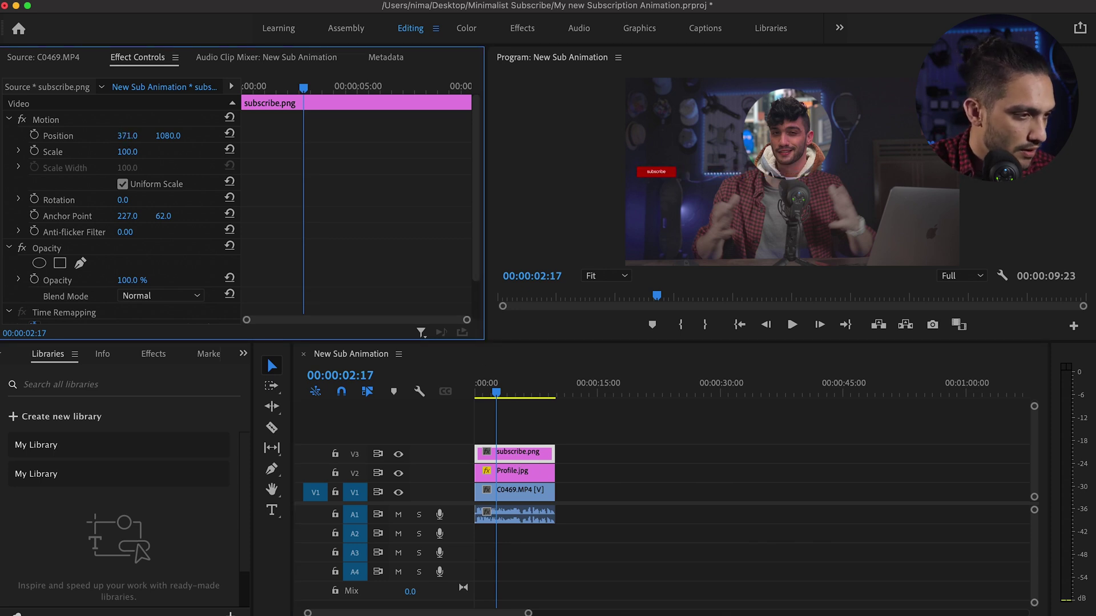
left_click_drag(168, 136, 200, 136)
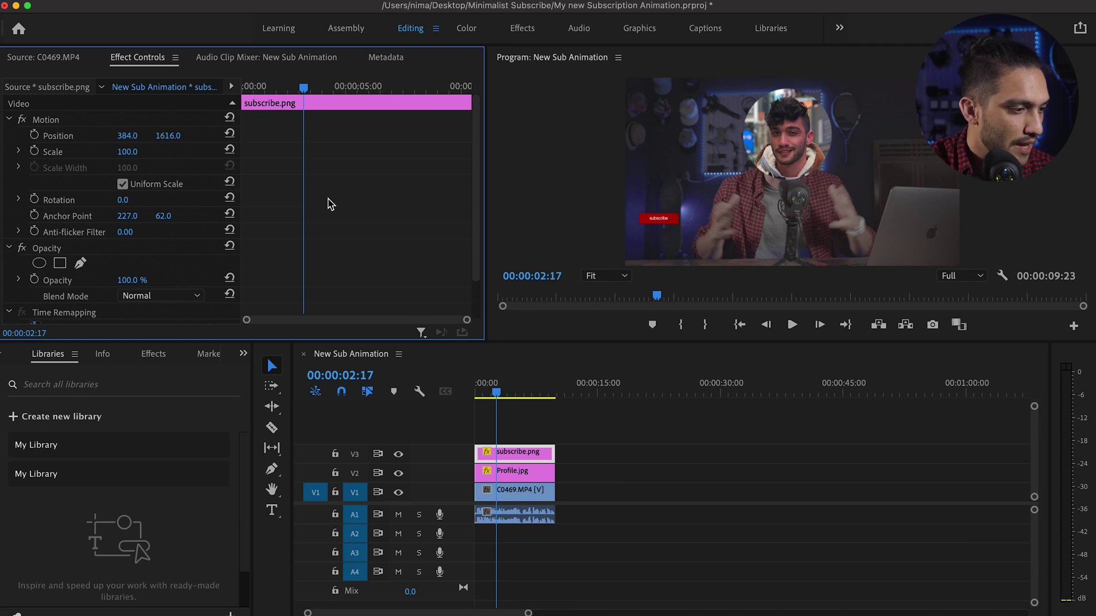
Scale the Profile.jpg clip to 35 and position it directly above the red subscribe button in the frame
left_click(525, 472)
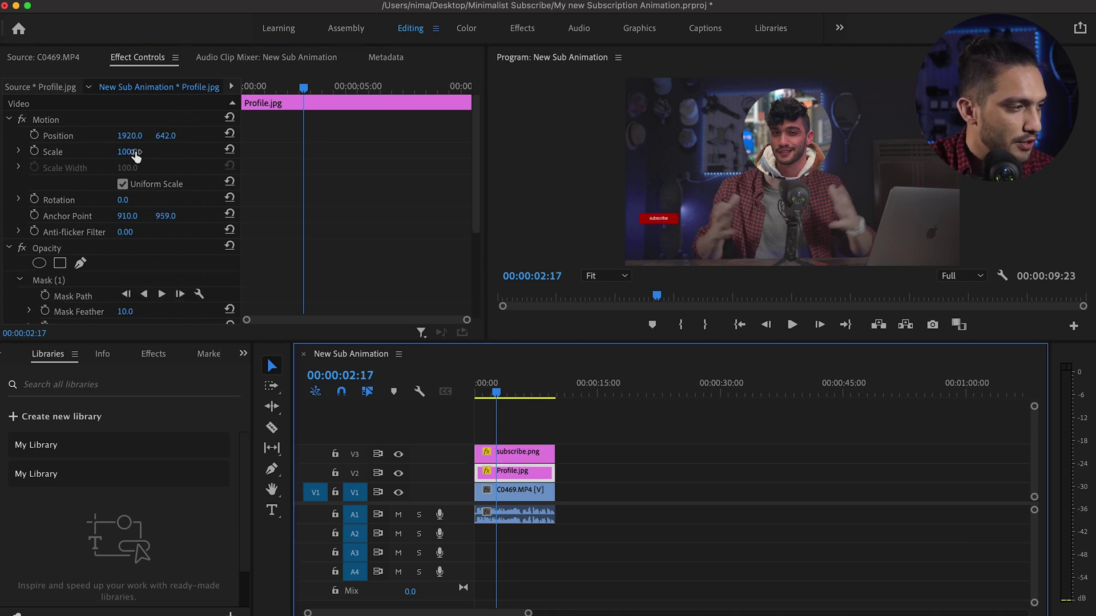
left_click_drag(127, 136, 46, 136)
left_click_drag(122, 152, 85, 152)
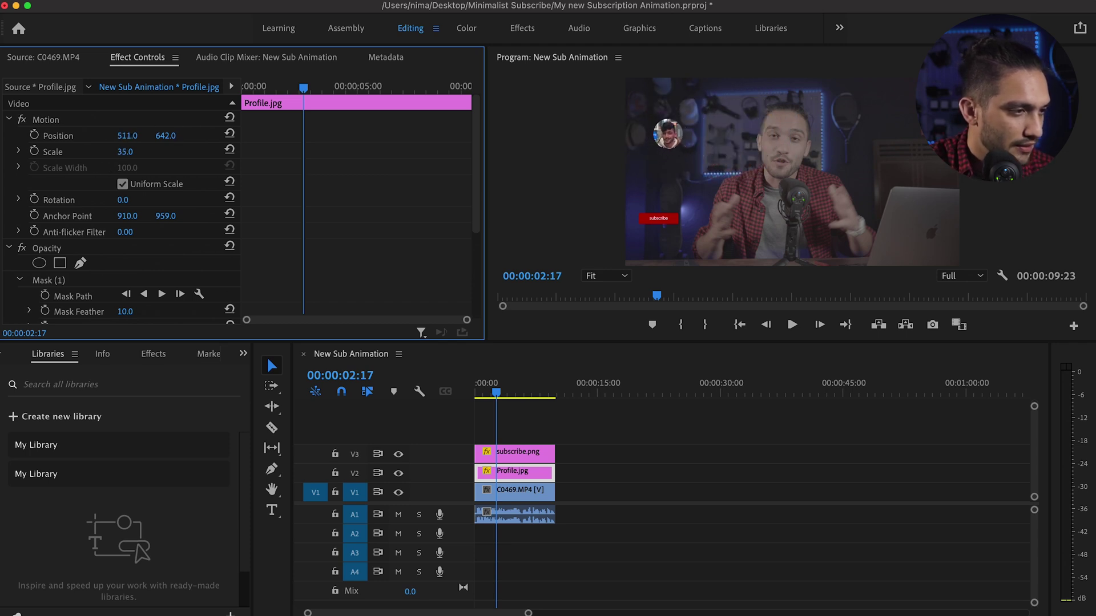
left_click_drag(176, 136, 218, 136)
mouse_move(127, 136)
left_mouse_down()
mouse_move(109, 136)
mouse_move(120, 136)
left_mouse_up()
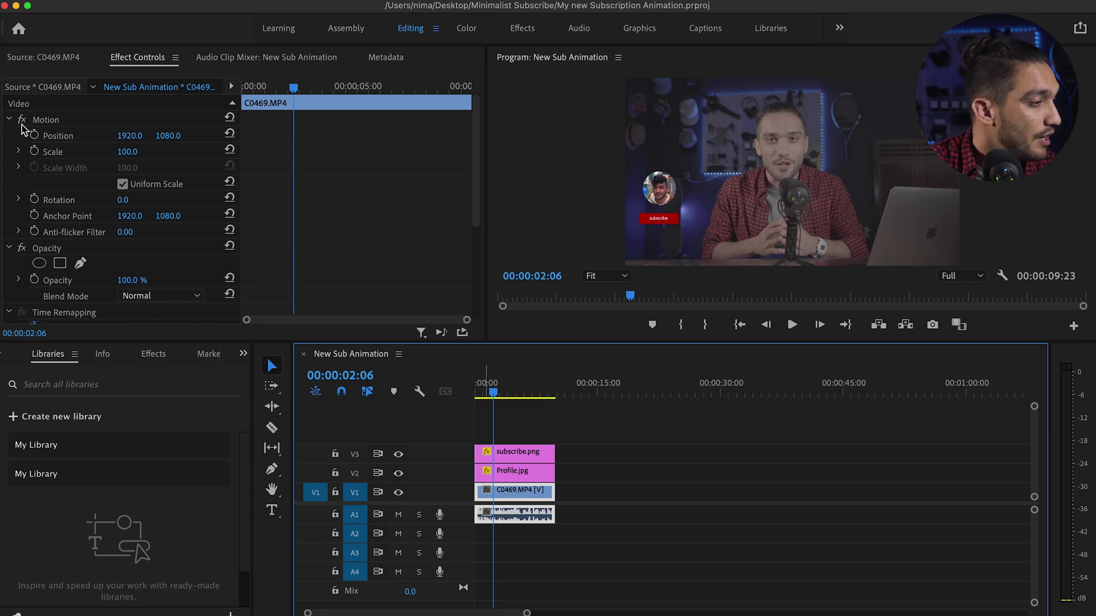
Place subscribed.png on a new track V4, spanning the full length of the footage
left_click(345, 36)
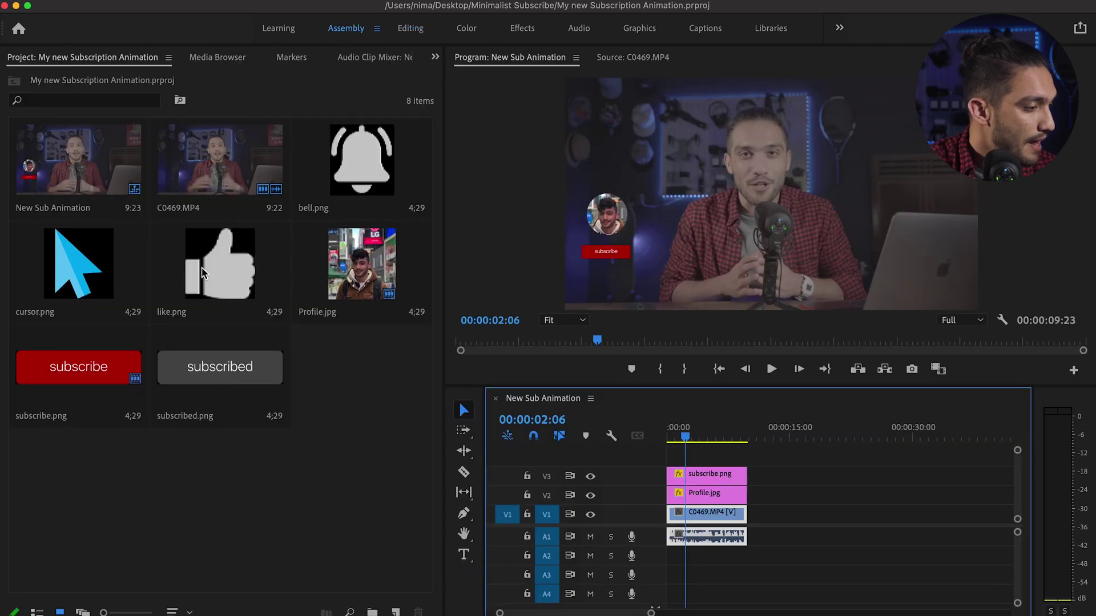
left_click(204, 374)
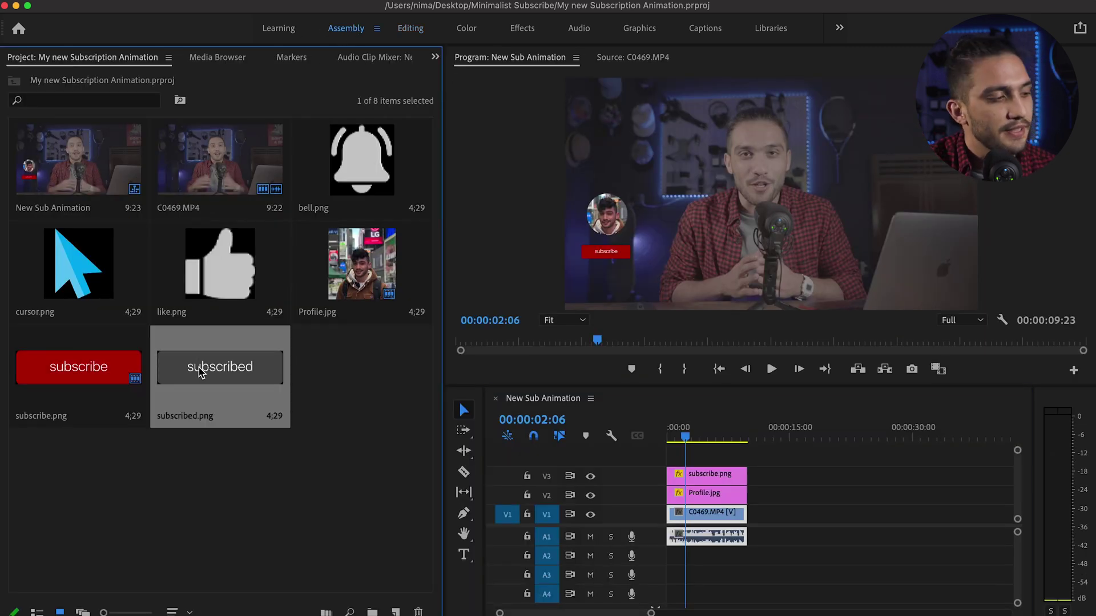
left_click_drag(601, 399, 745, 456)
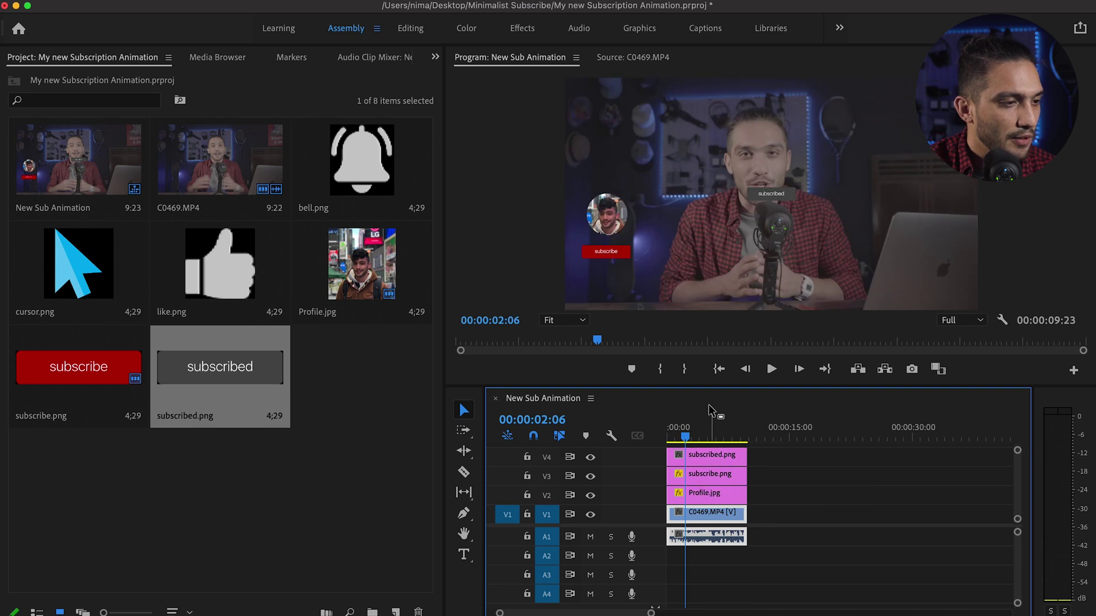
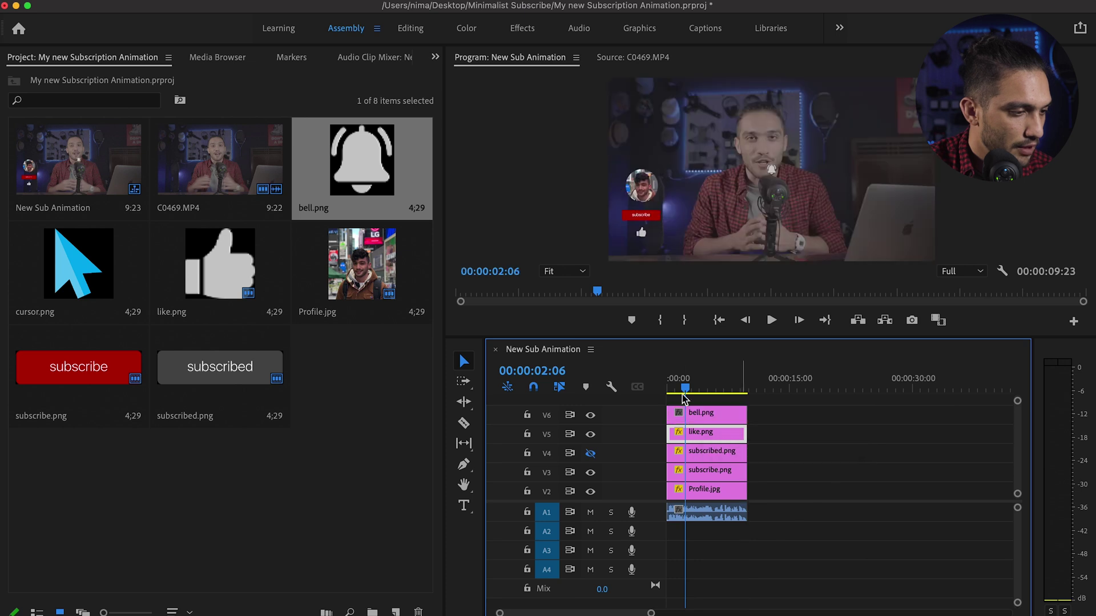
Move the playhead to 00:00:03:22 and position the bell.png clip at 390, 2007, below the like icon
left_click(698, 382)
left_click(710, 416)
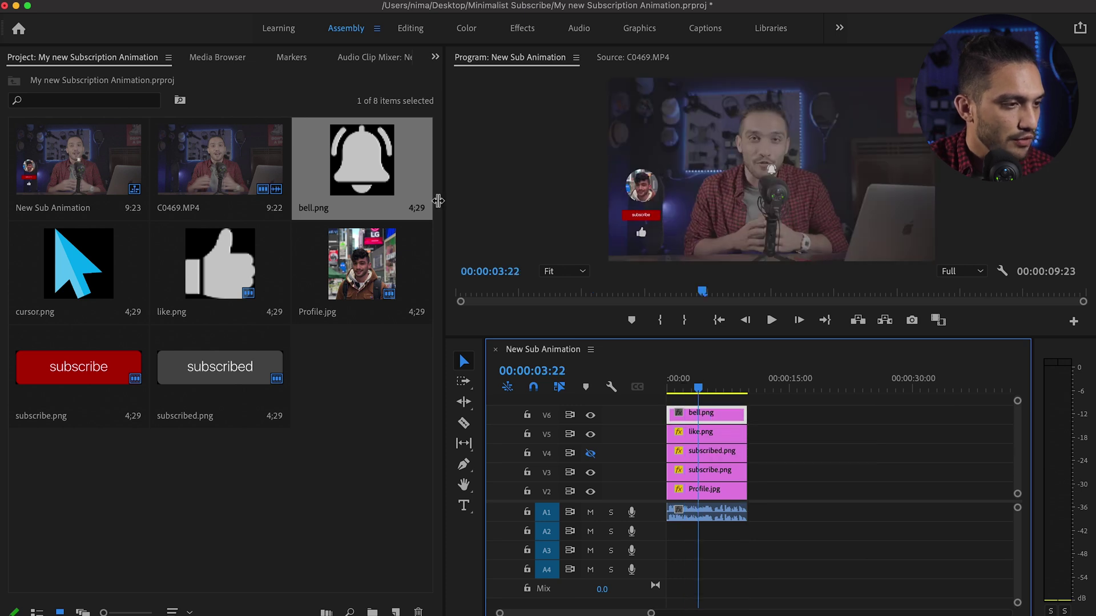
left_click(409, 29)
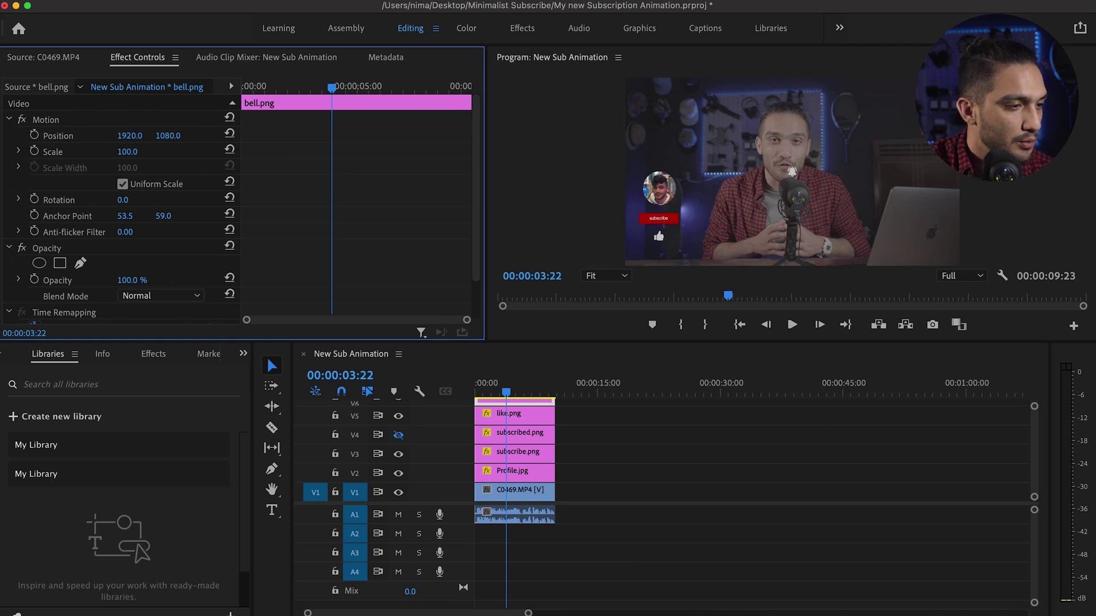
left_click_drag(129, 135, 171, 135)
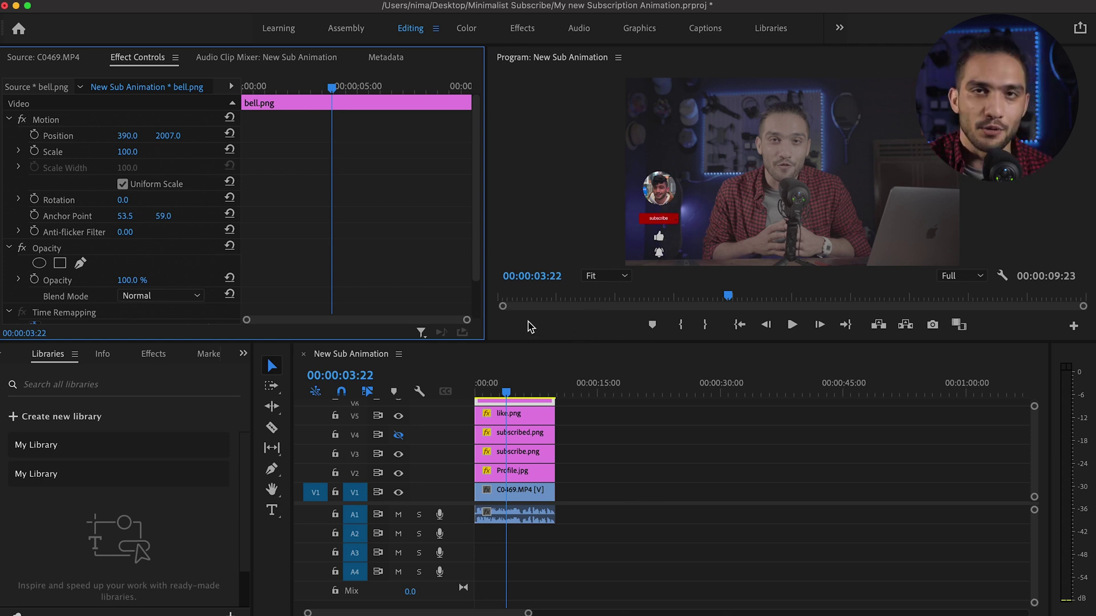
Deselect the clip and minimize the height of all timeline tracks so every layer fits
left_click(655, 440)
scroll(583, 441, "right", 5)
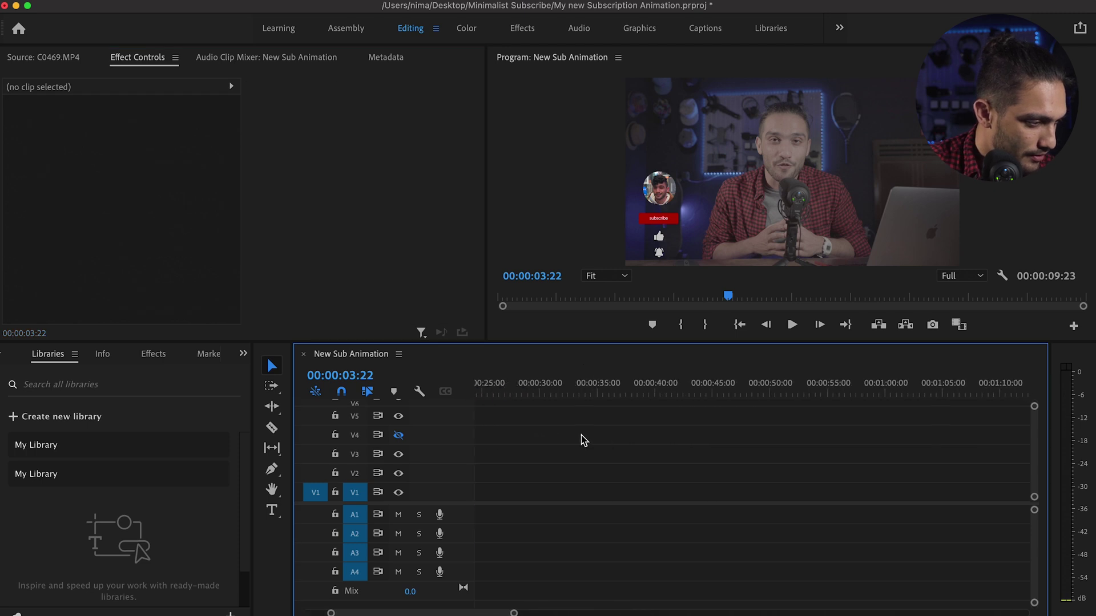
scroll(584, 441, "left", 5)
scroll(584, 438, "up", 1)
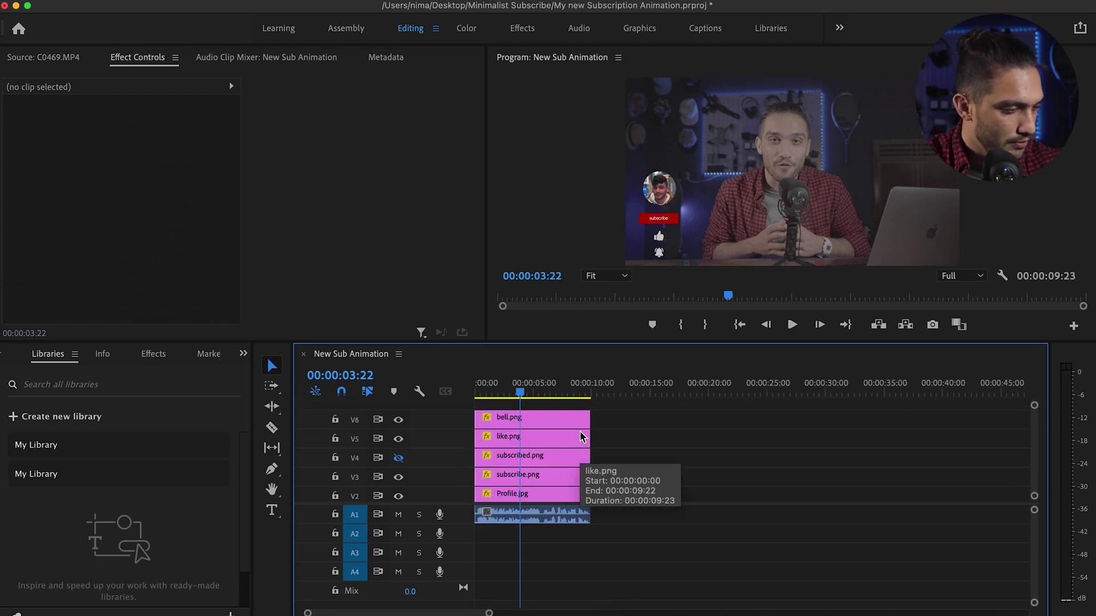
key("shift+minus")
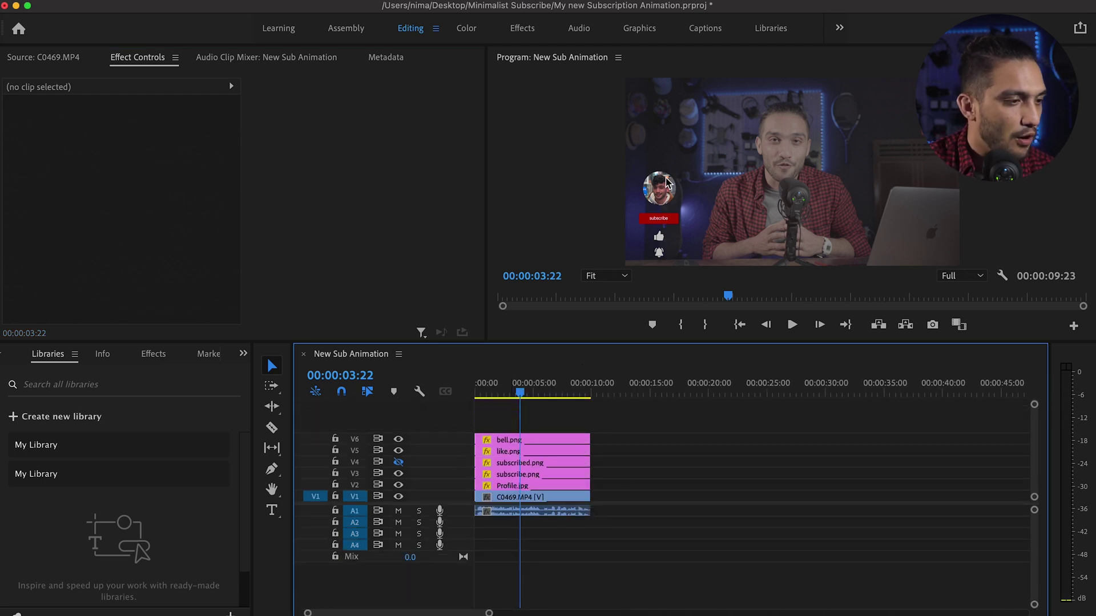
Add cursor.png on a new track V7 across the full footage, with scale 27 and position 117, 1080
left_click(348, 28)
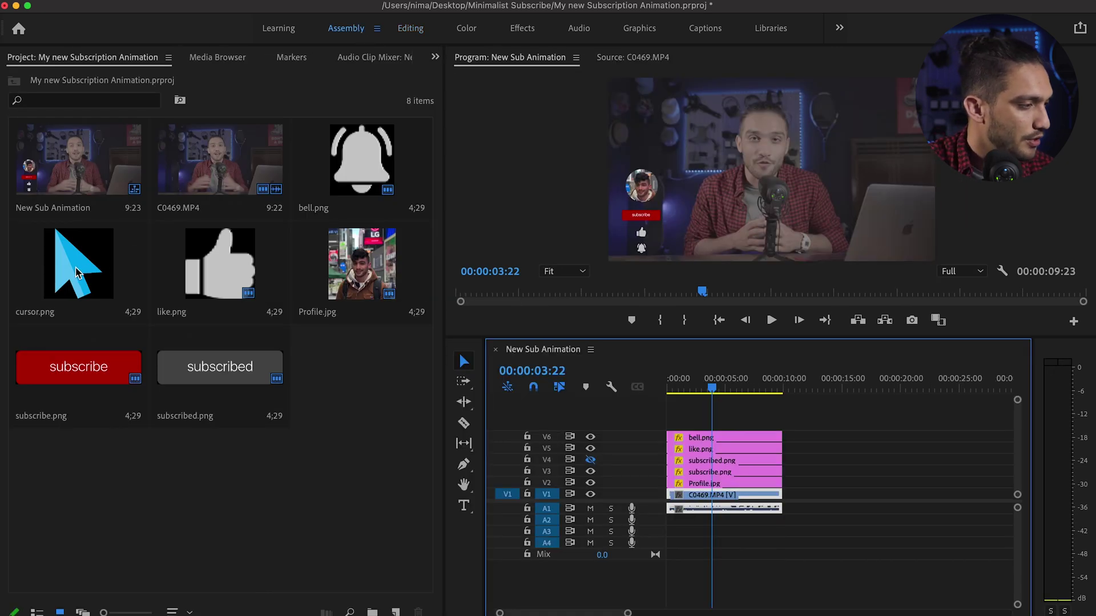
left_click_drag(78, 274, 749, 424)
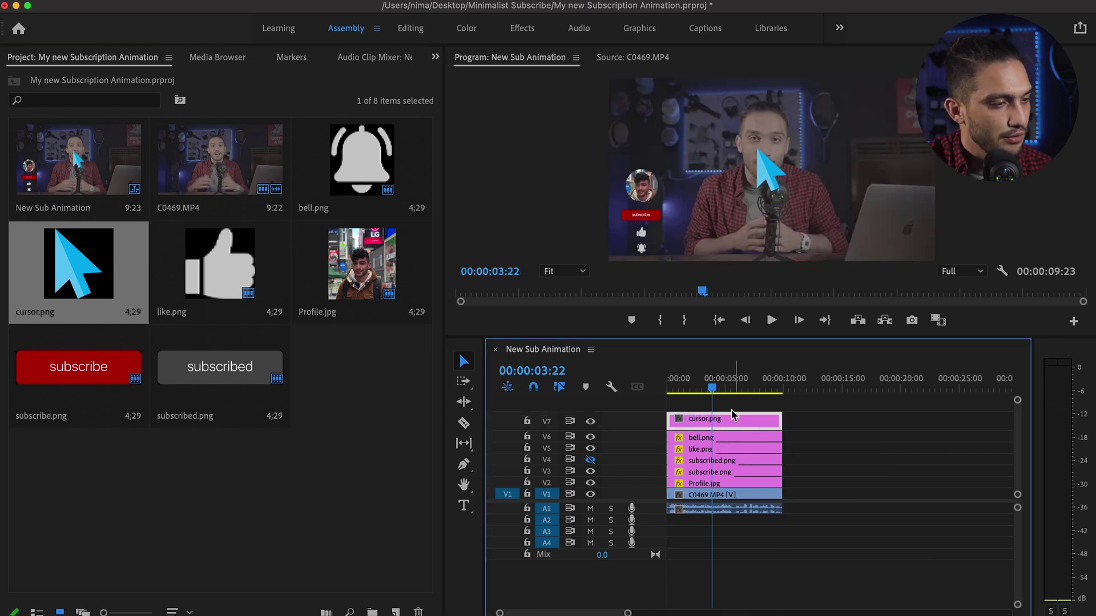
left_click(410, 28)
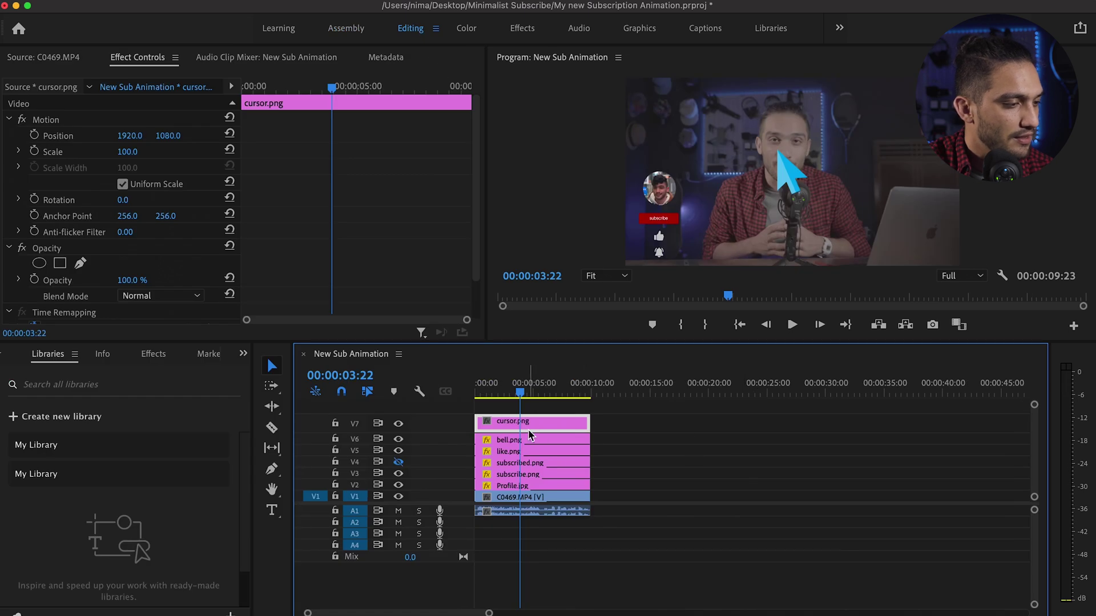
left_click_drag(127, 151, 103, 151)
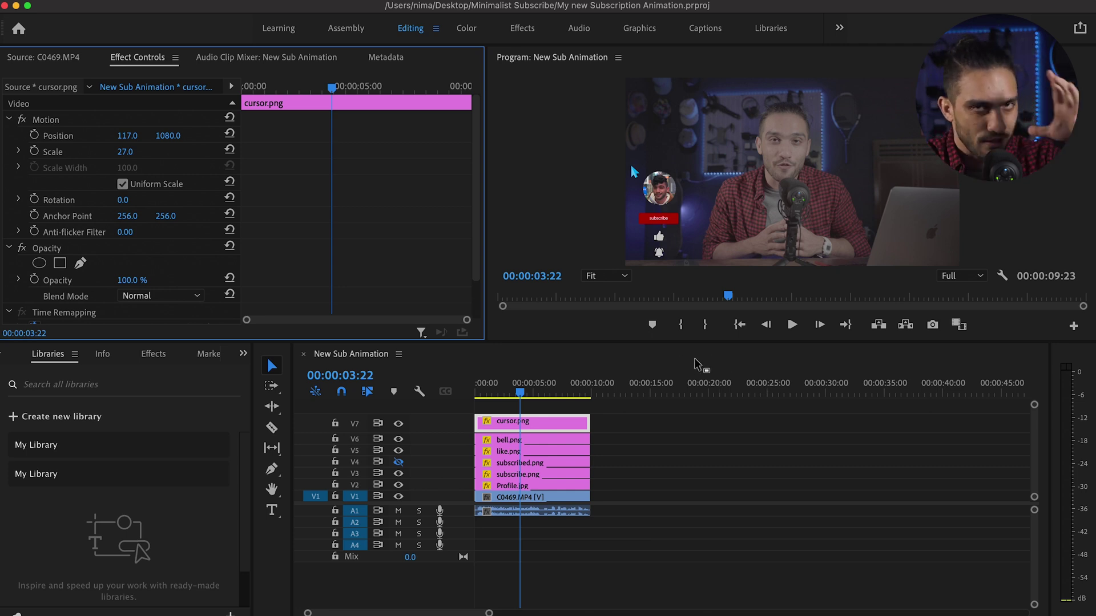
Play the sequence from its beginning to review the graphics layout over the footage
left_click(740, 324)
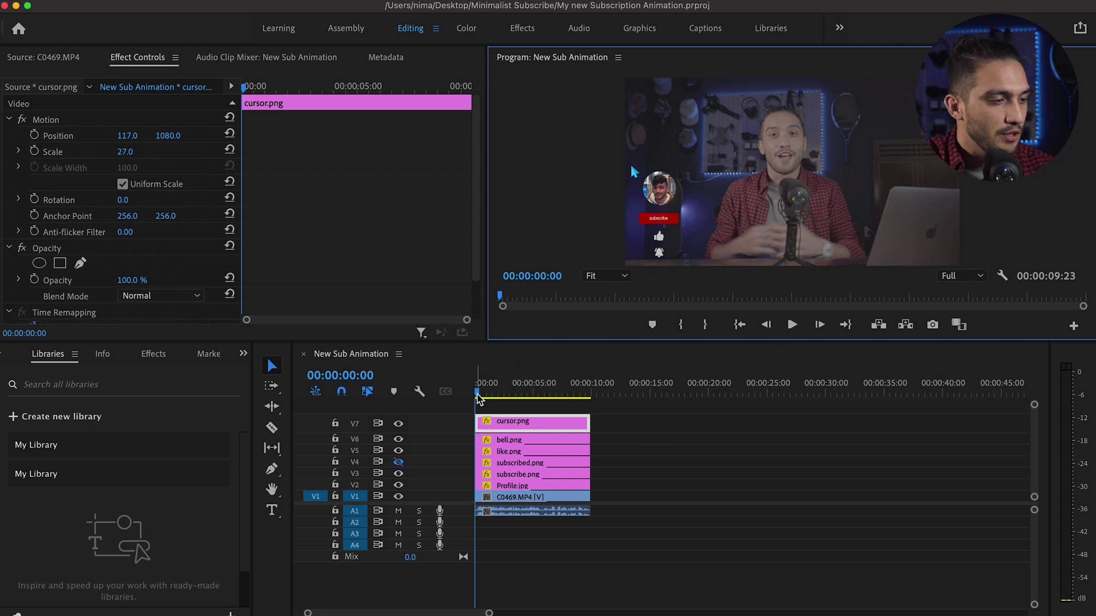
left_click(791, 325)
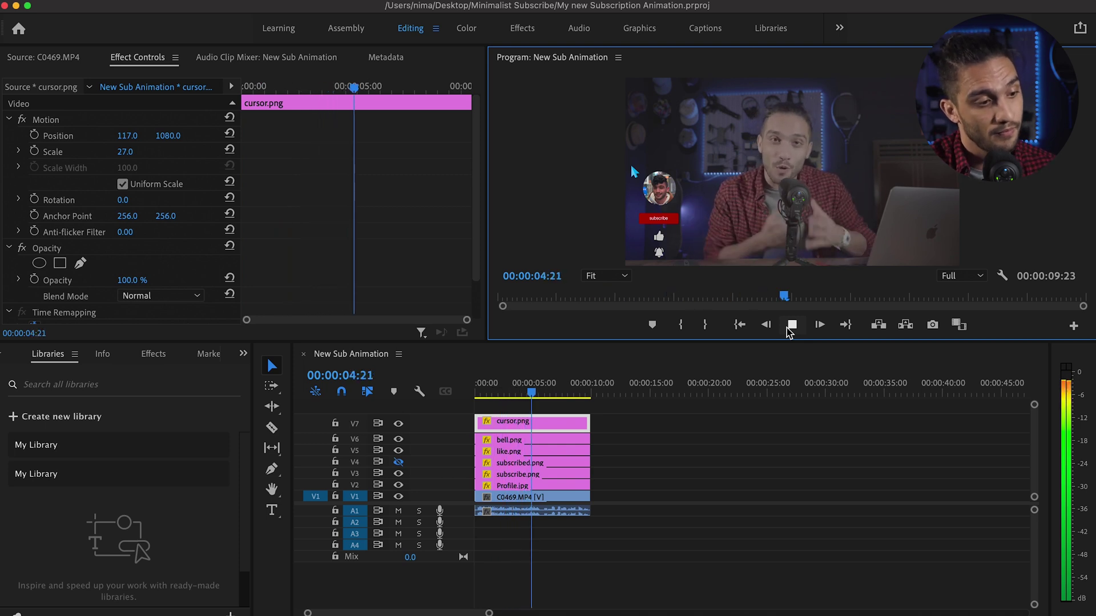
Start keyframing the cursor's position at 00:00:05:14, placing it off the frame's edge at -245, 1080
left_click(788, 329)
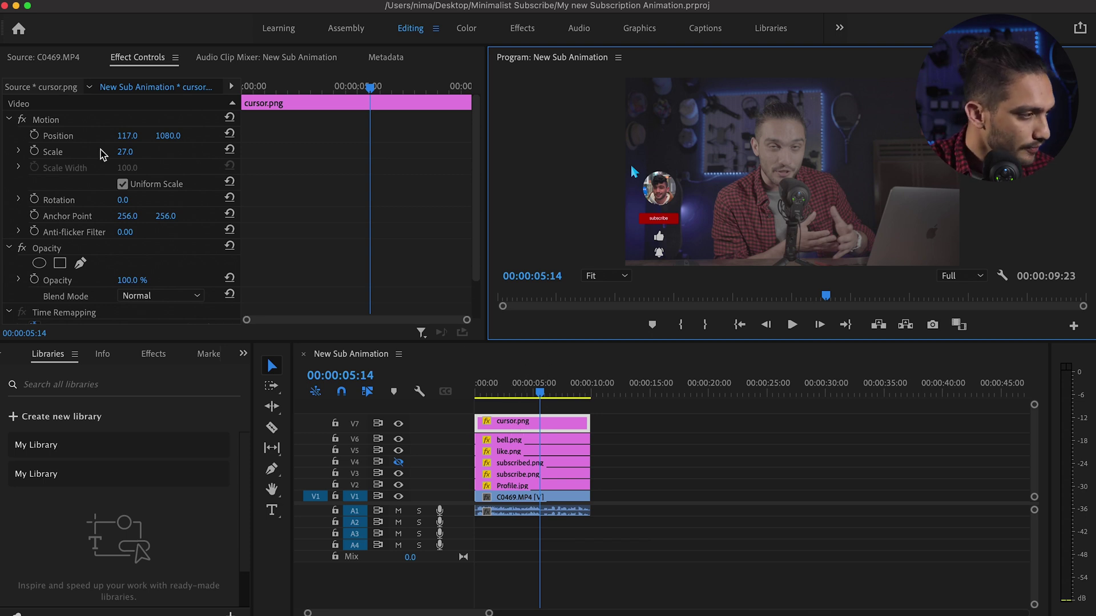
left_click(35, 135)
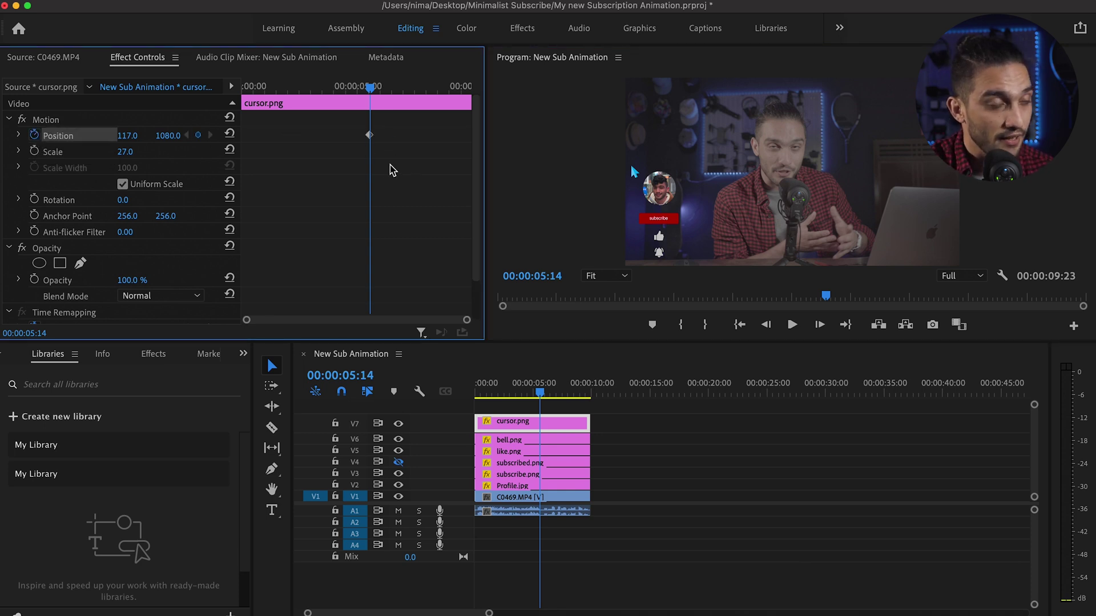
left_click_drag(127, 135, 24, 135)
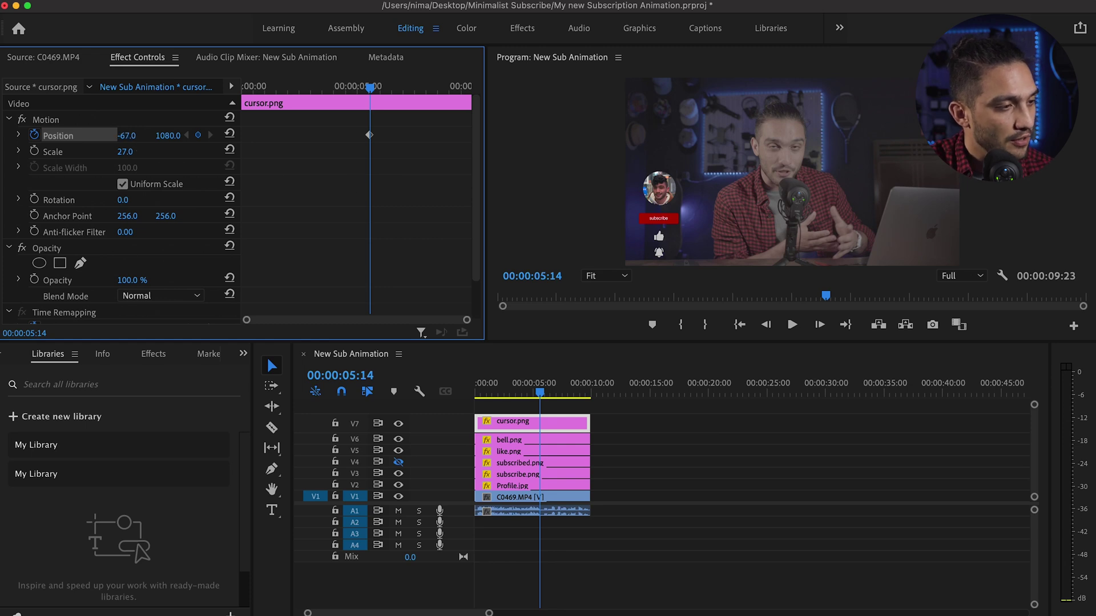
left_click_drag(127, 135, 82, 135)
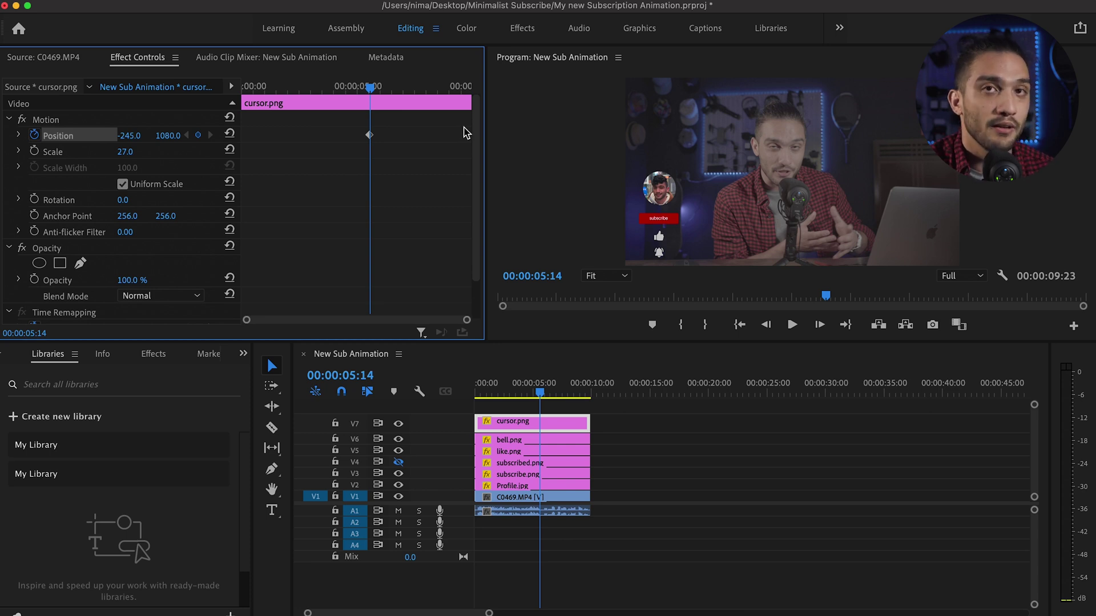
Keyframe the cursor's position at 428, 966 at 00:00:06:21, and shift that keyframe about half a second earlier
key("space")
key("space")
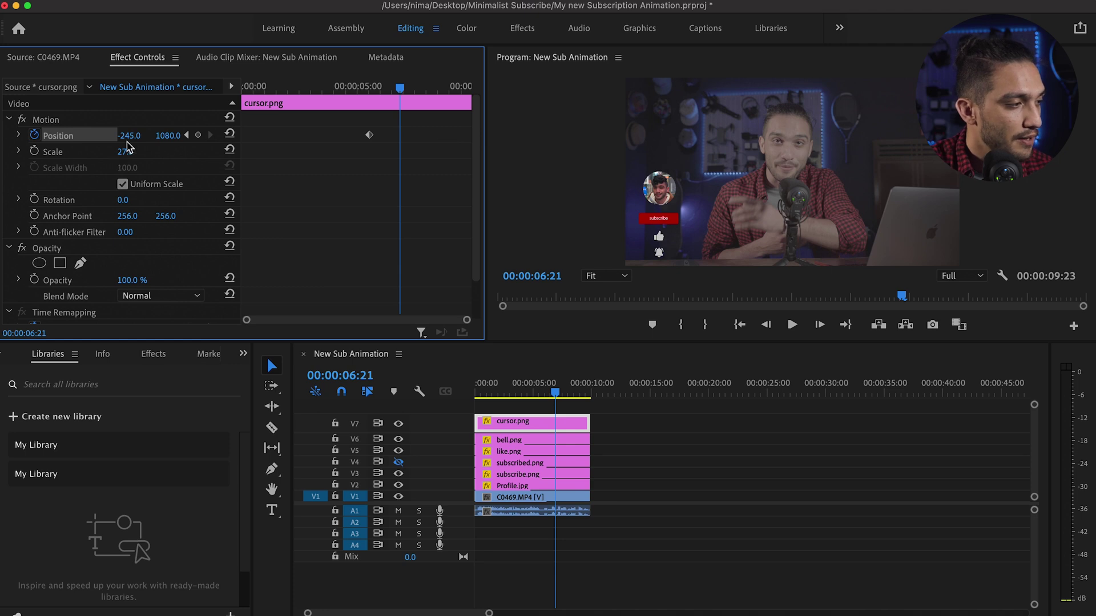
left_click_drag(128, 136, 167, 135)
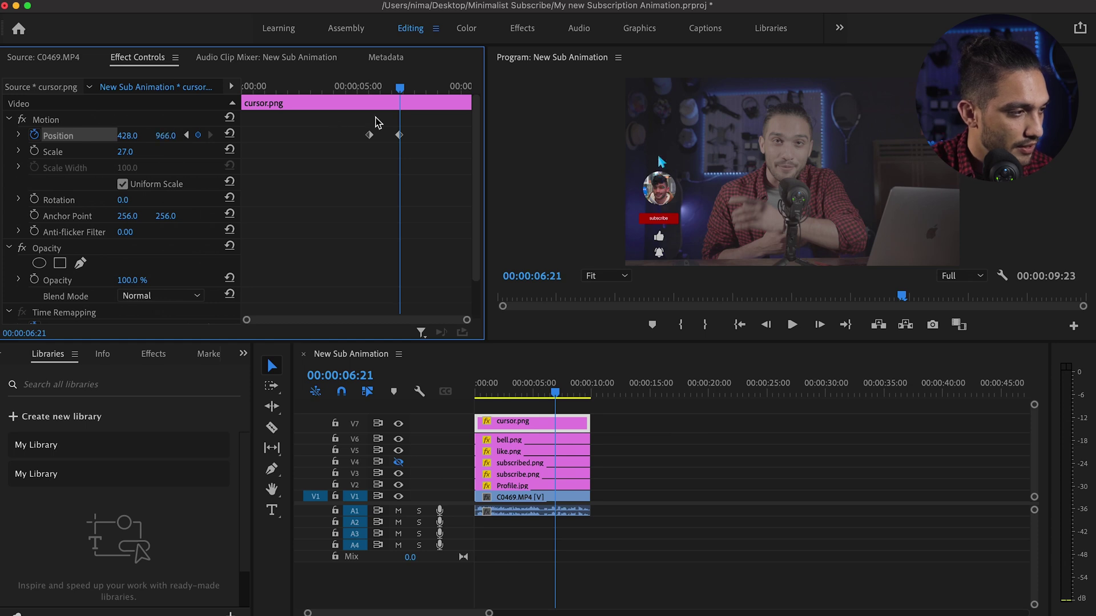
left_click_drag(399, 136, 388, 136)
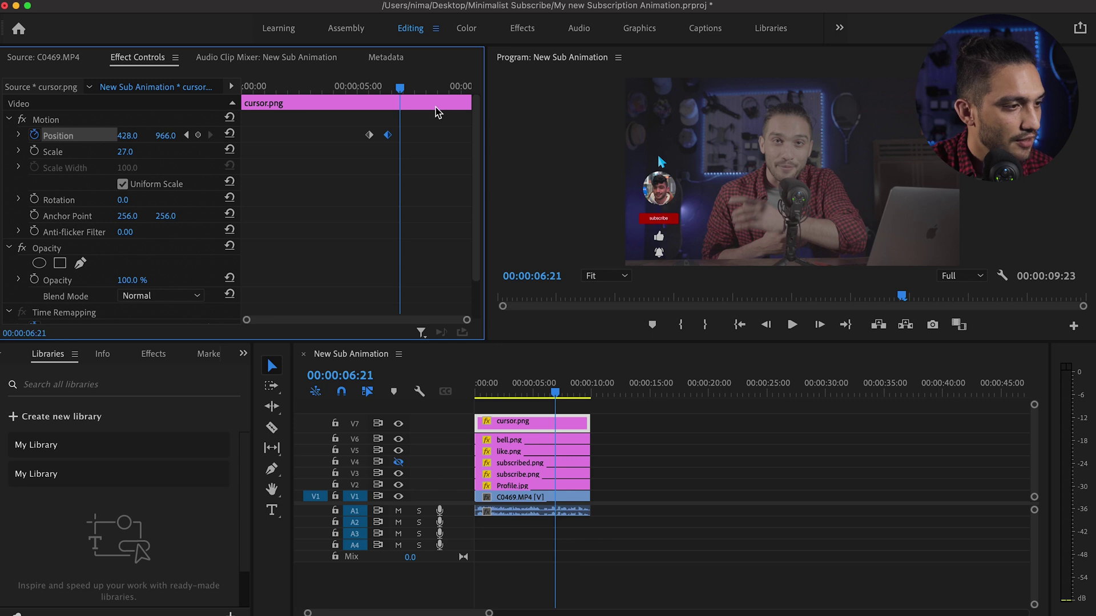
Keyframe the cursor onto the subscribe button at 428, 1677 at 00:00:06:21, and hold it there with a keyframe at 00:00:07:16
left_click_drag(164, 136, 188, 136)
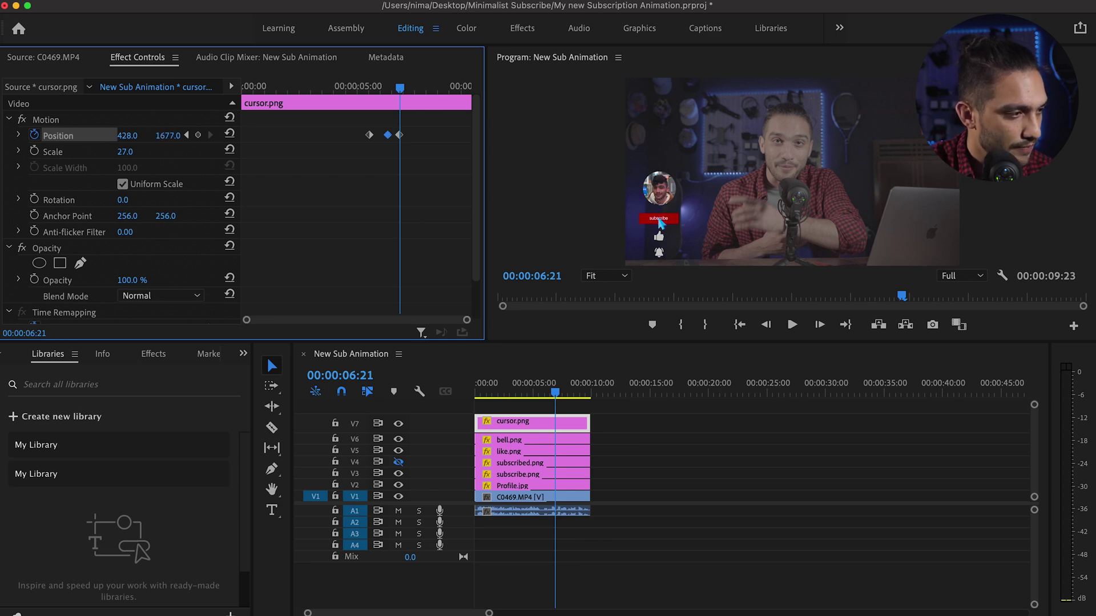
left_click(400, 135)
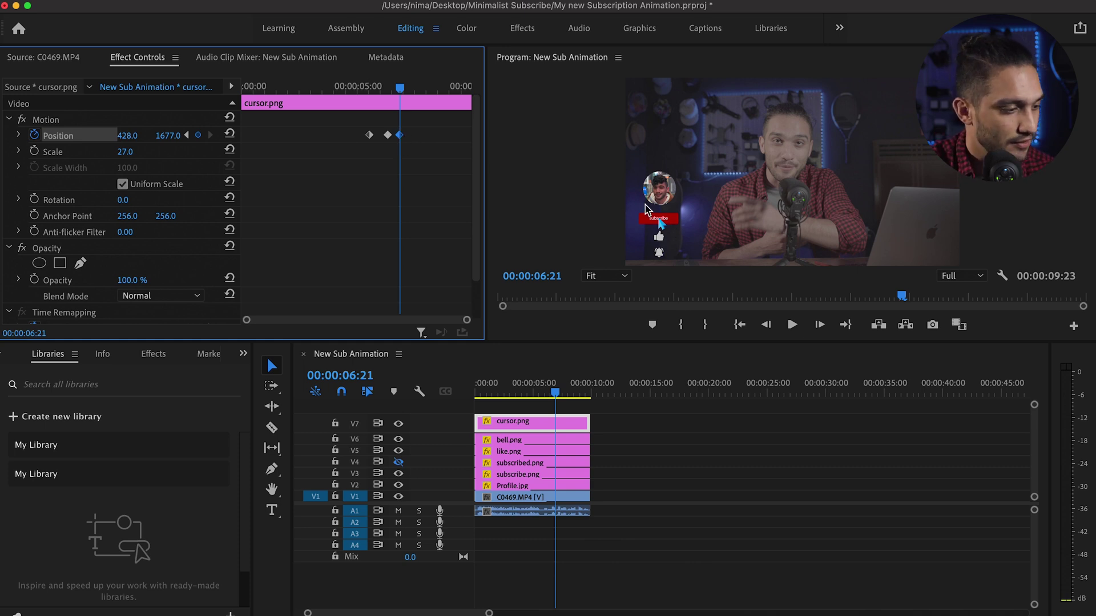
key("space")
key("space")
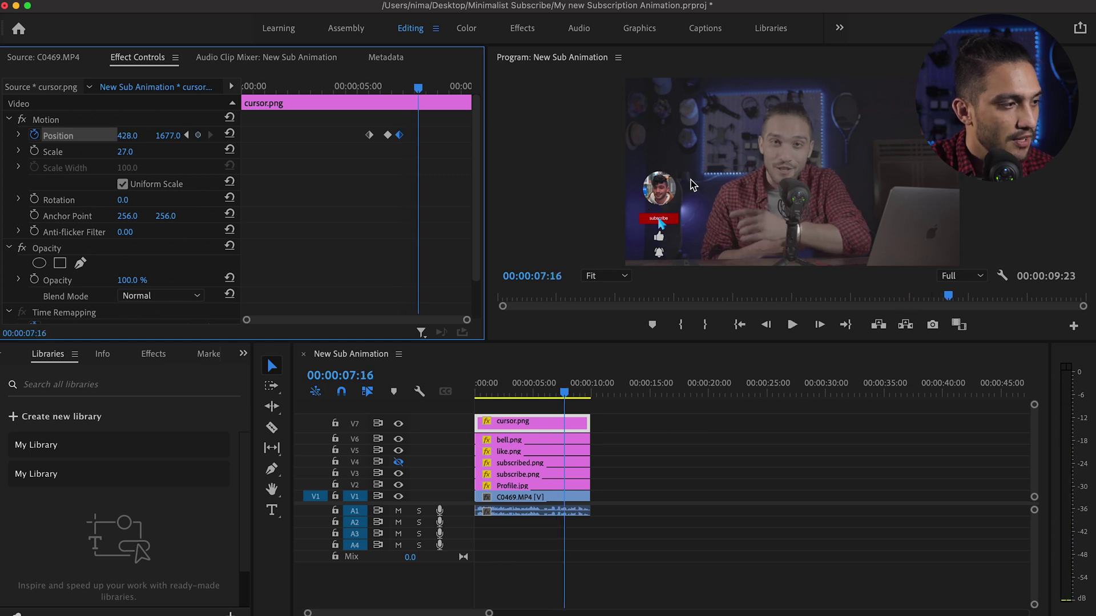
left_click(199, 135)
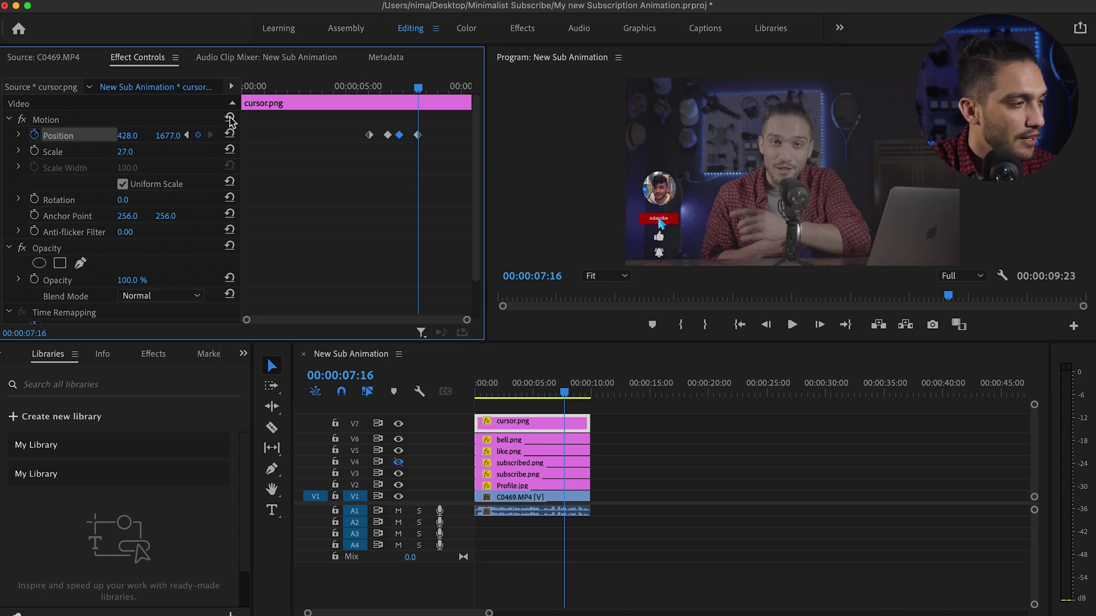
Keyframe the cursor onto the like icon at 428, 1892 at 00:00:08:02, and hold it there with a keyframe at 00:00:08:16
key("space")
key("space")
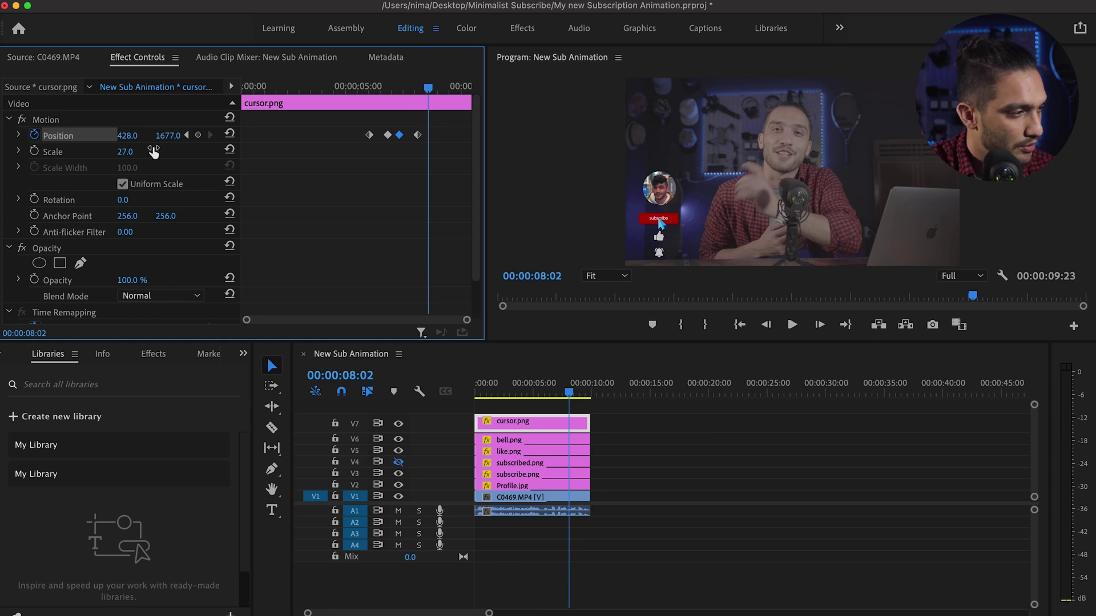
left_click_drag(168, 135, 194, 135)
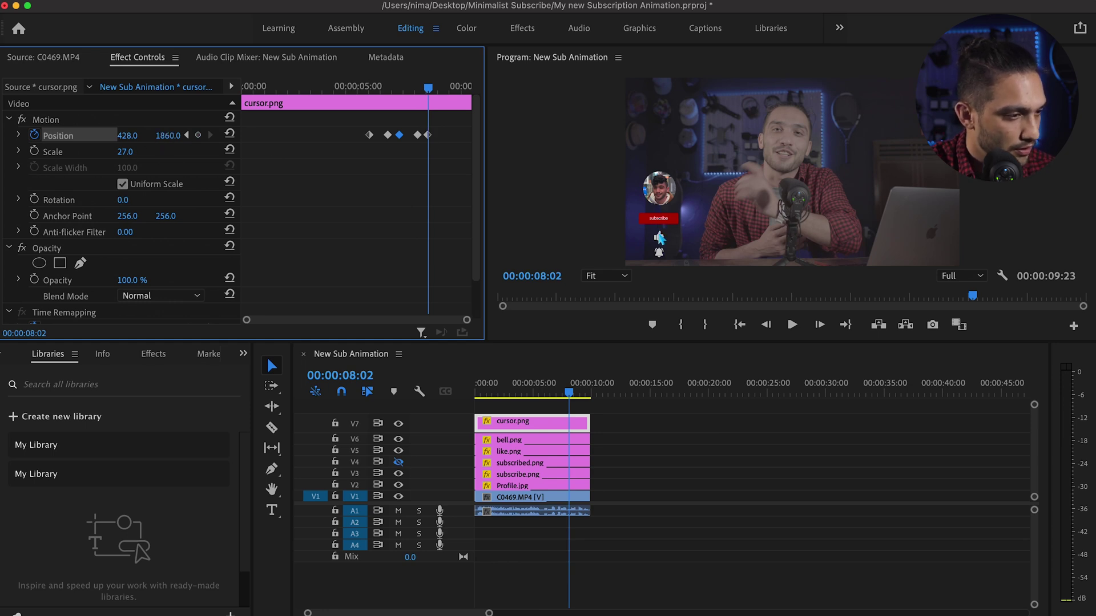
left_click(430, 135)
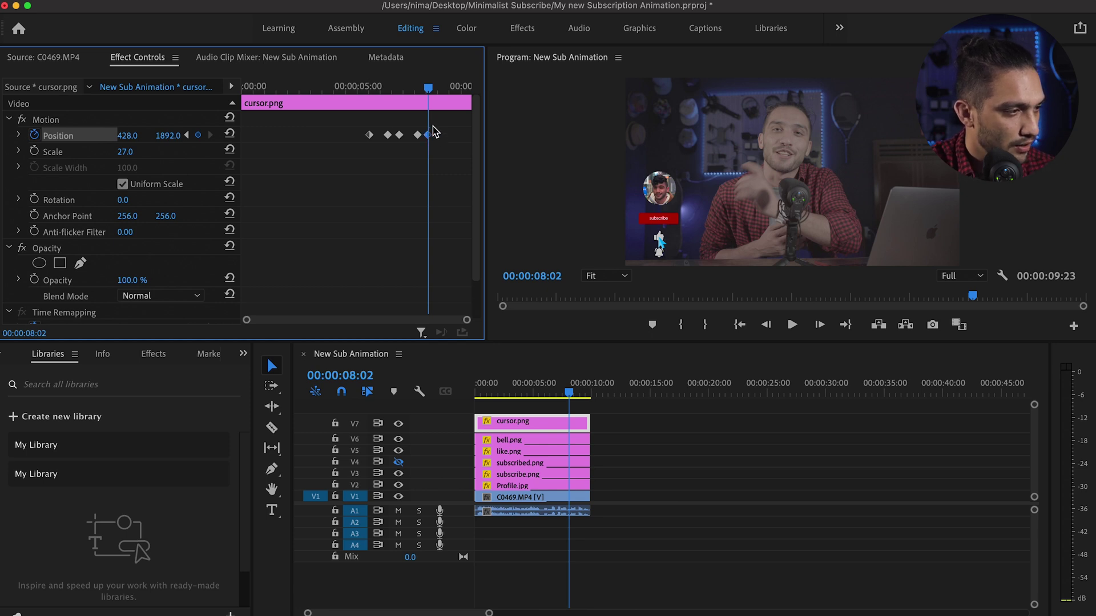
left_click_drag(434, 91, 441, 89)
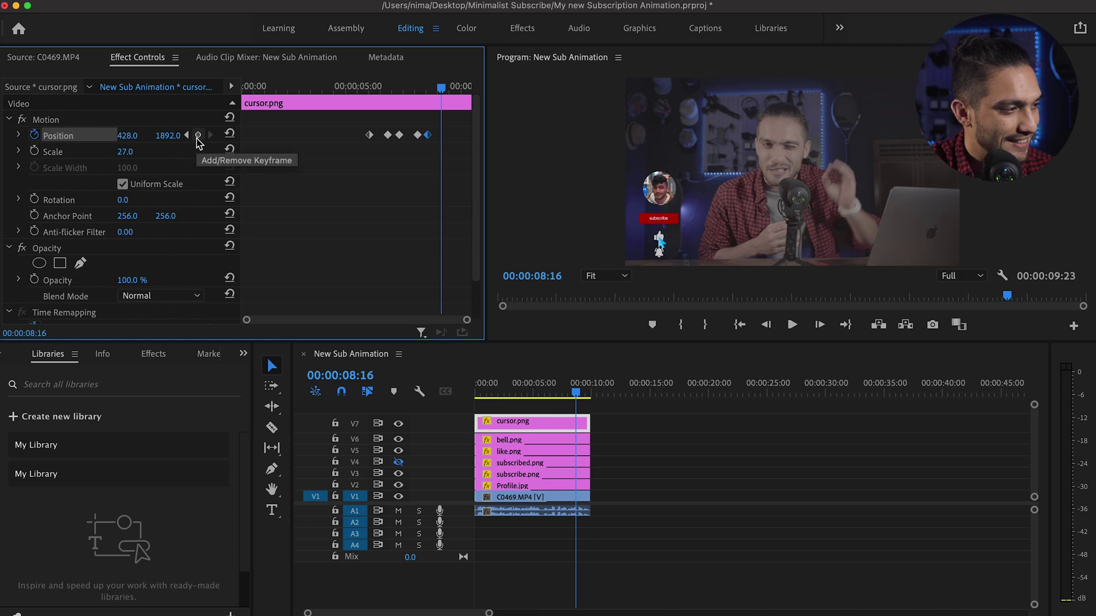
left_click(198, 136)
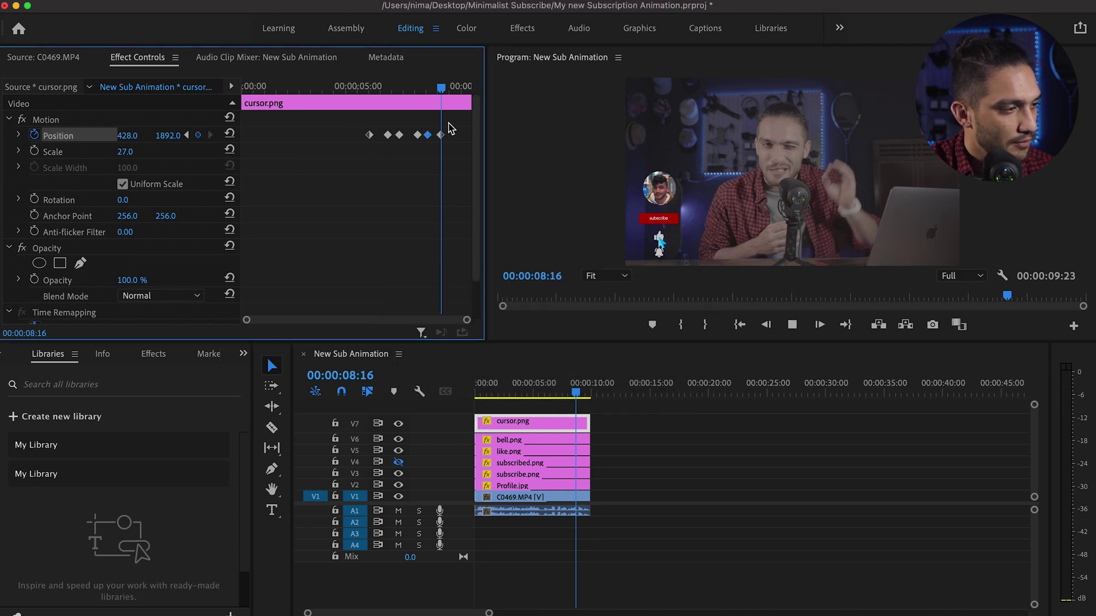
Keyframe the cursor on the bell at 428, 2071 from 00:00:09:05 to 00:00:09:17, and below the frame at 428, 2321 at 00:00:09:22
key("space")
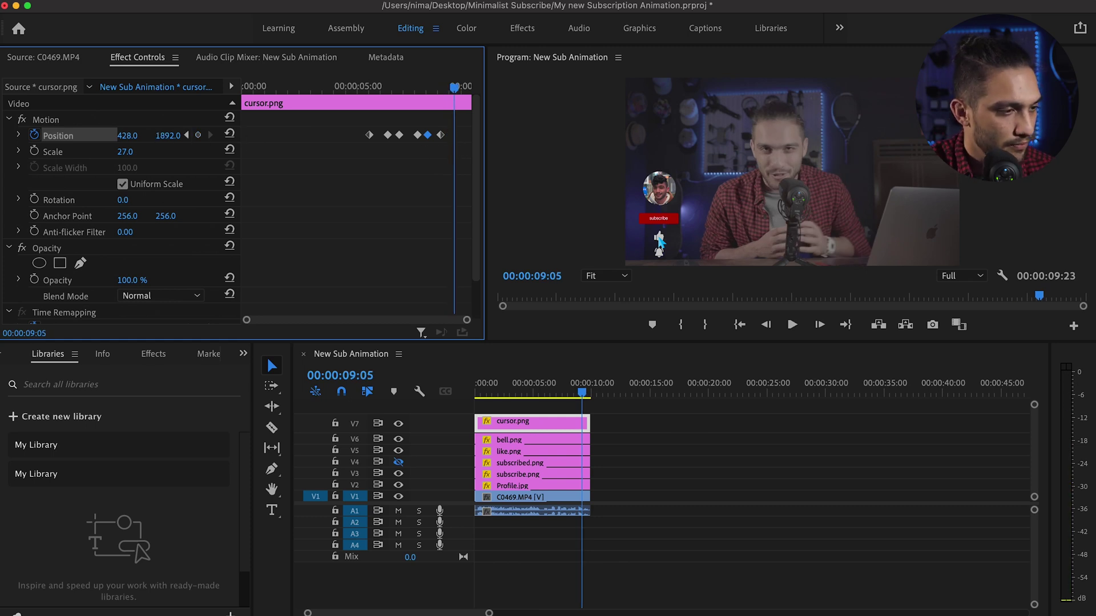
left_click_drag(167, 135, 245, 136)
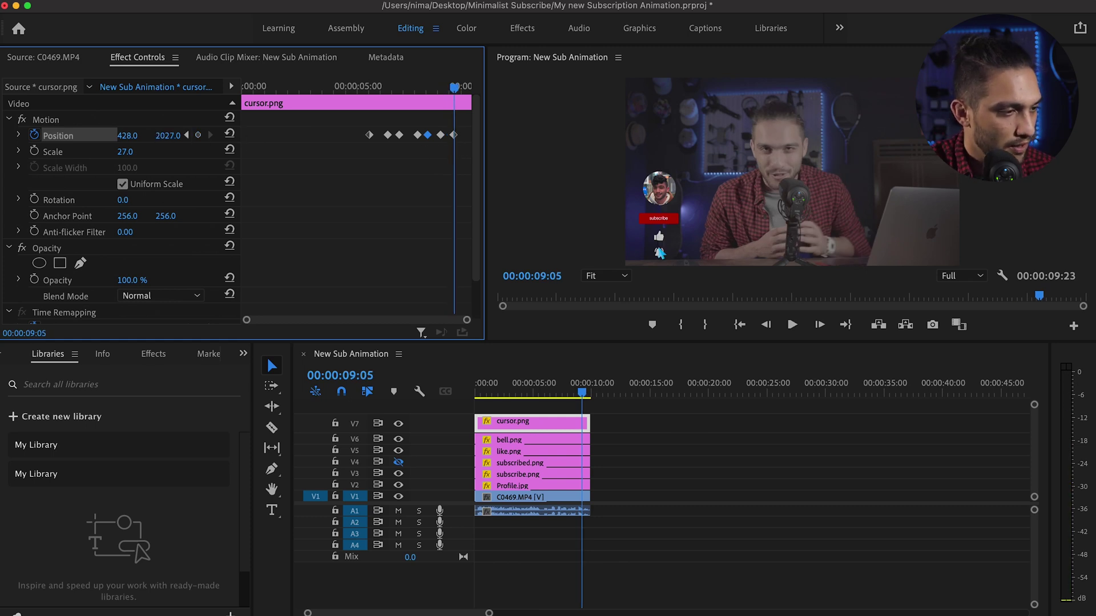
left_click_drag(456, 91, 466, 89)
left_click(198, 135)
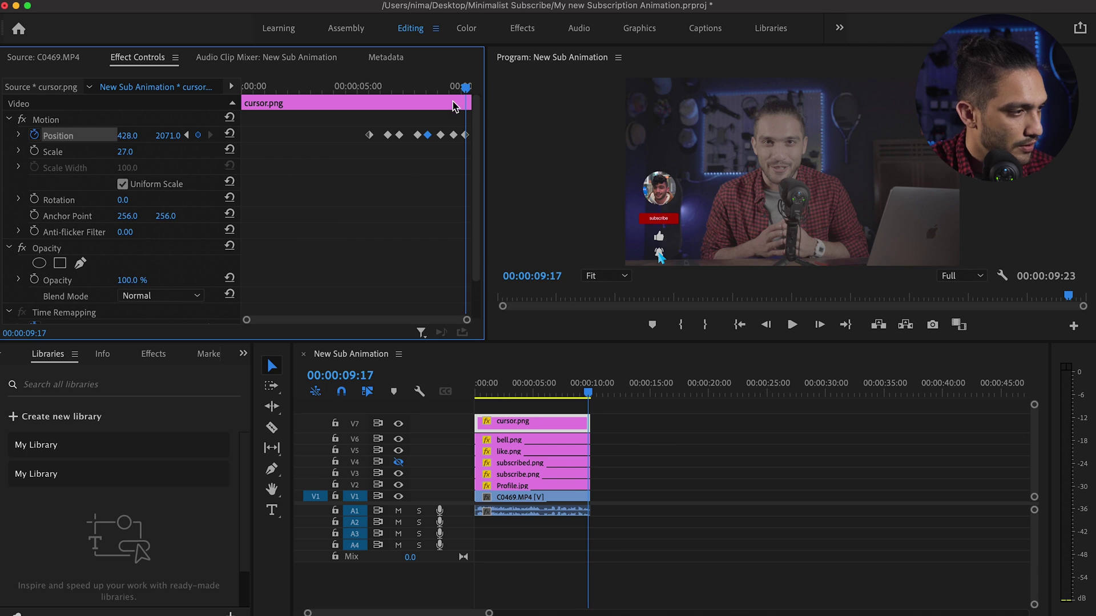
left_click_drag(464, 92, 468, 90)
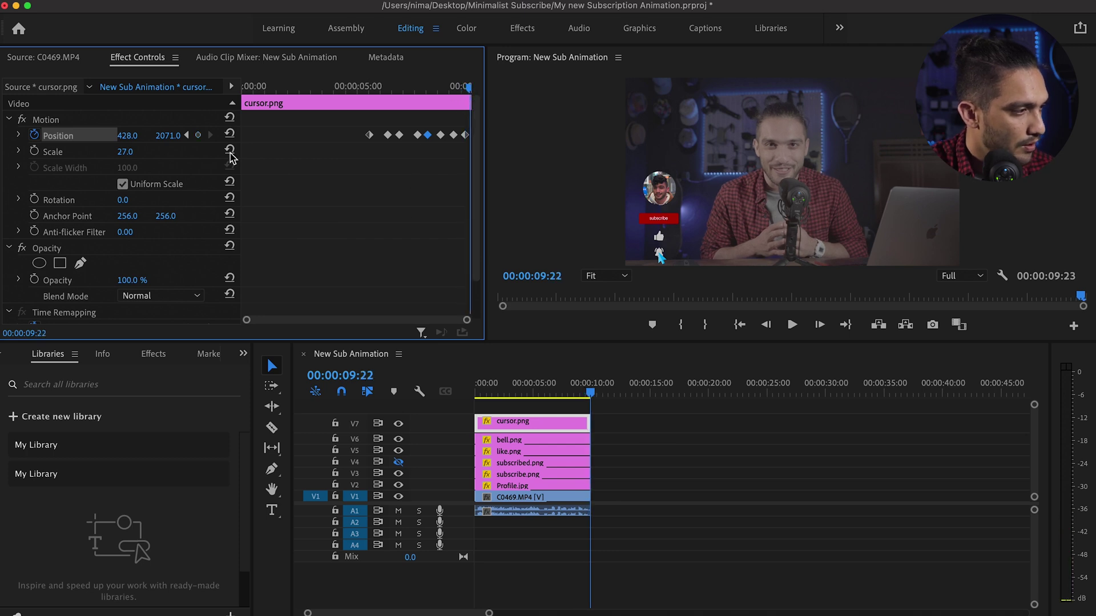
left_click_drag(188, 144, 131, 144)
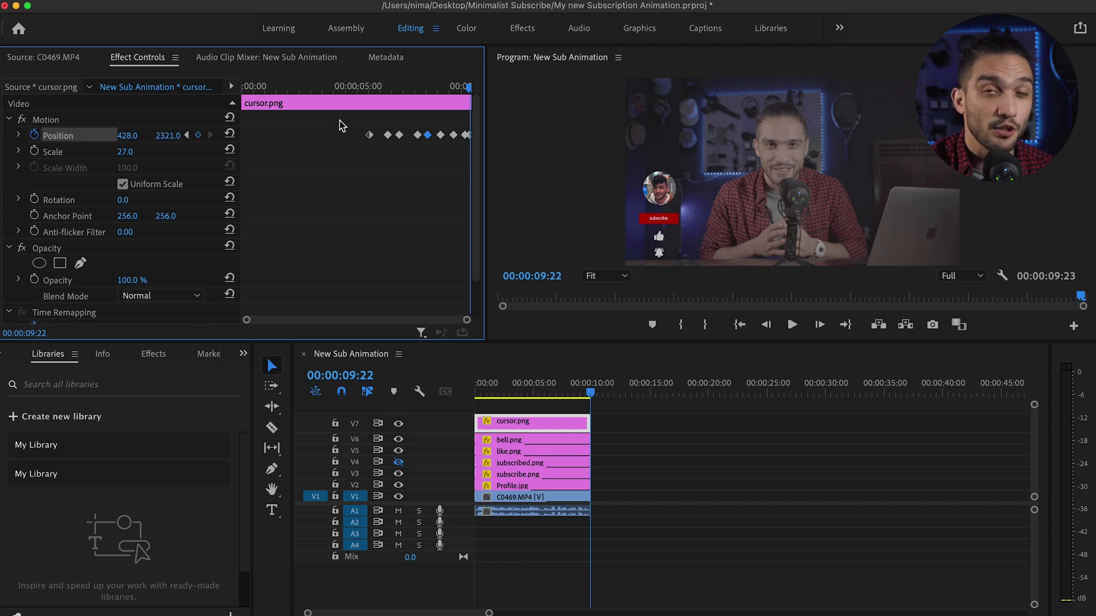
Shift all the cursor's position keyframes slightly under one second earlier, checking the timing in playback, and save the project
left_click_drag(360, 120, 473, 156)
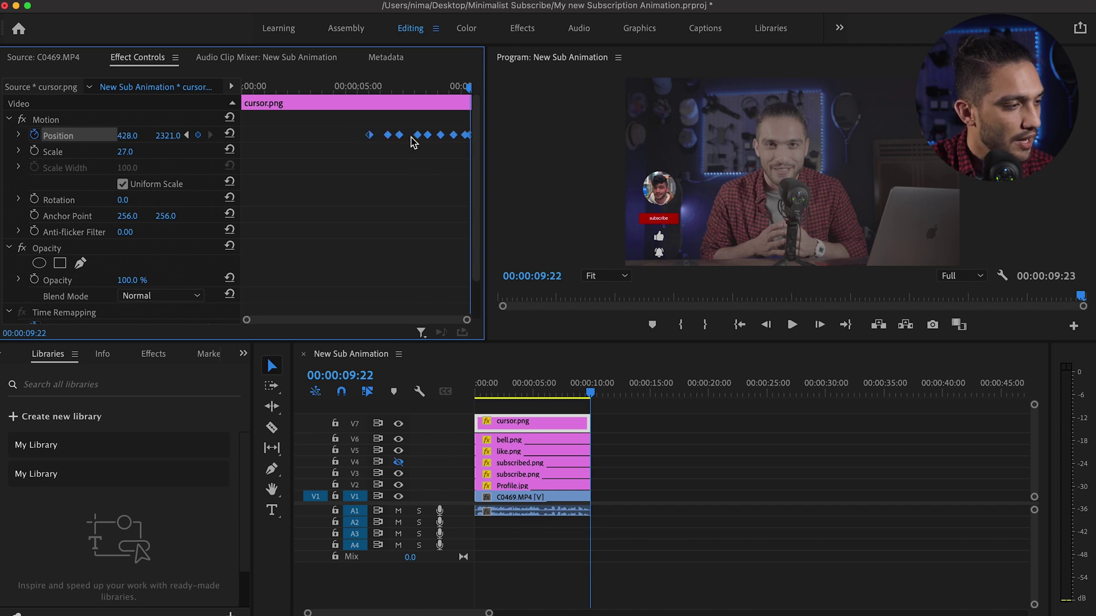
left_click_drag(402, 140, 393, 140)
left_click(337, 86)
key("space")
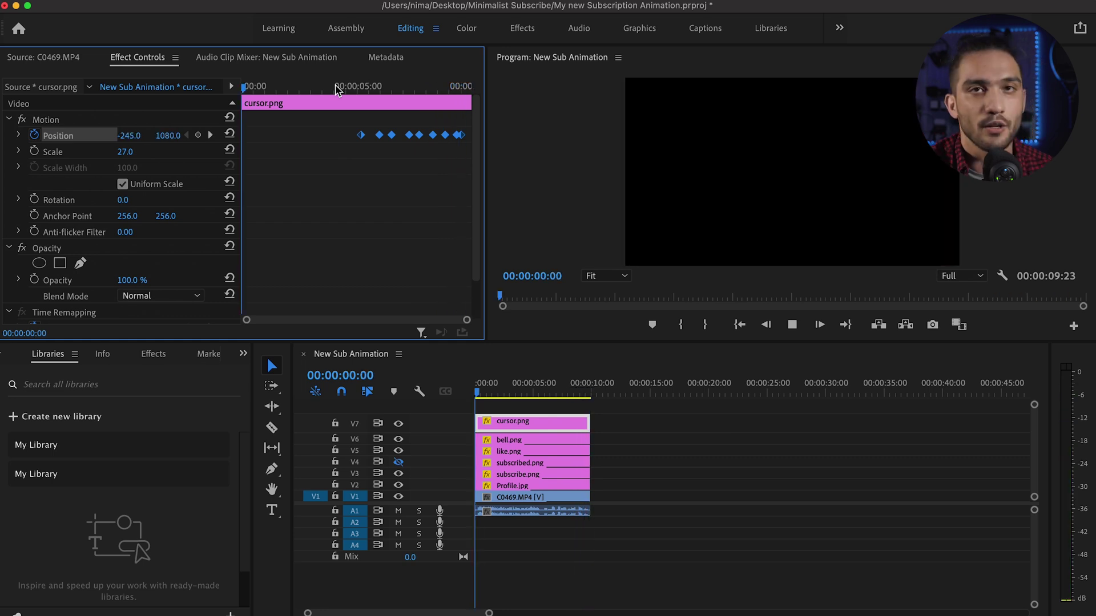
key("space")
left_click_drag(351, 124, 448, 139)
left_click(328, 92)
key("space")
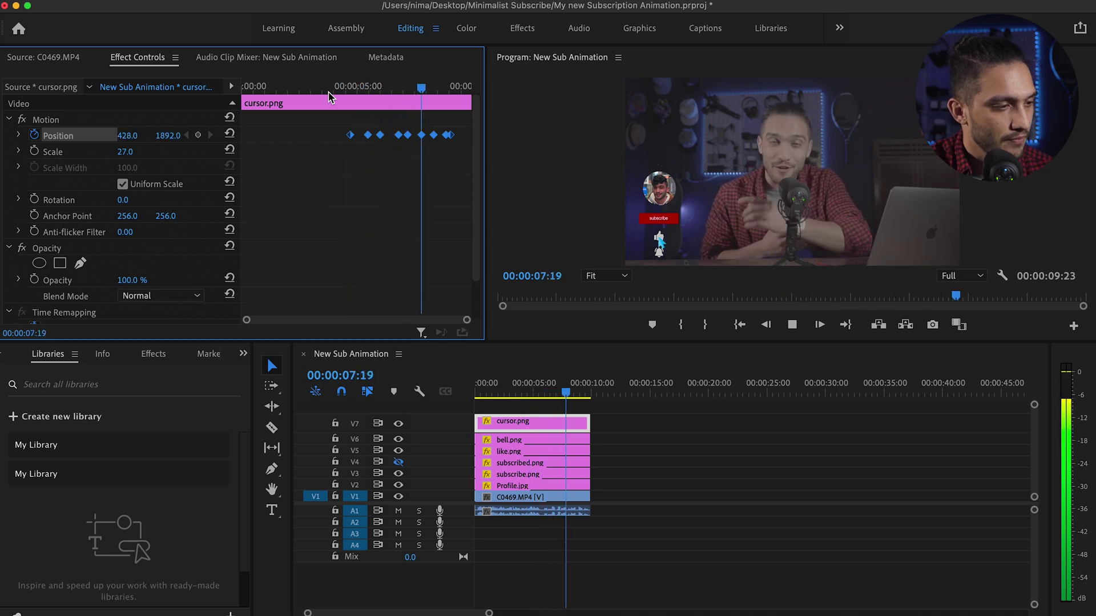
key("space")
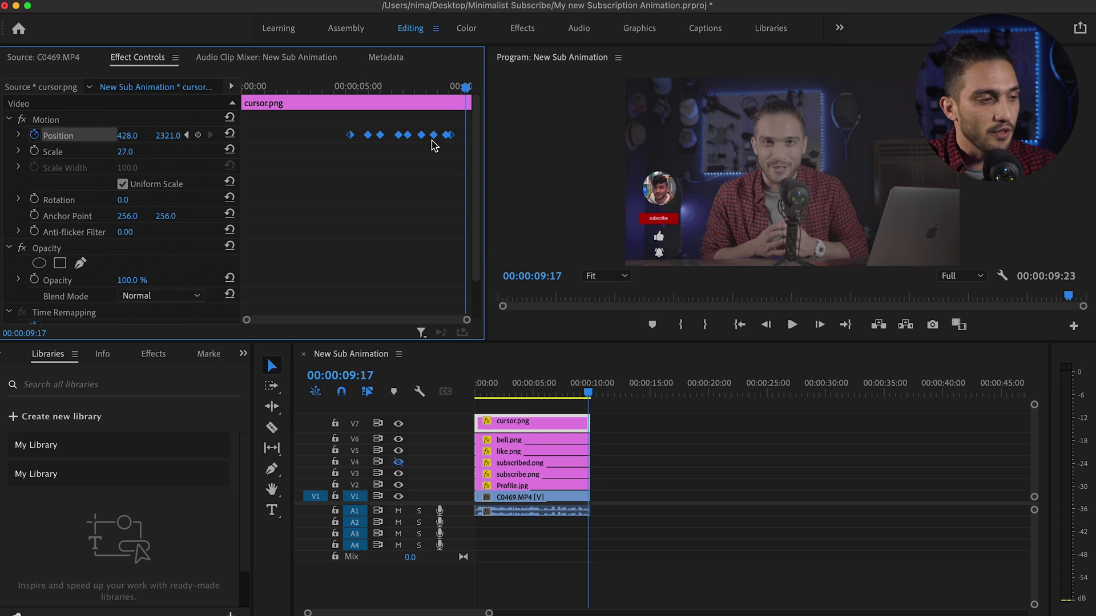
key("super+s")
Play the sequence from 00:00:04:02, pausing along the way to check the cursor's stops at the subscribe button, like icon and bell
left_click(336, 87)
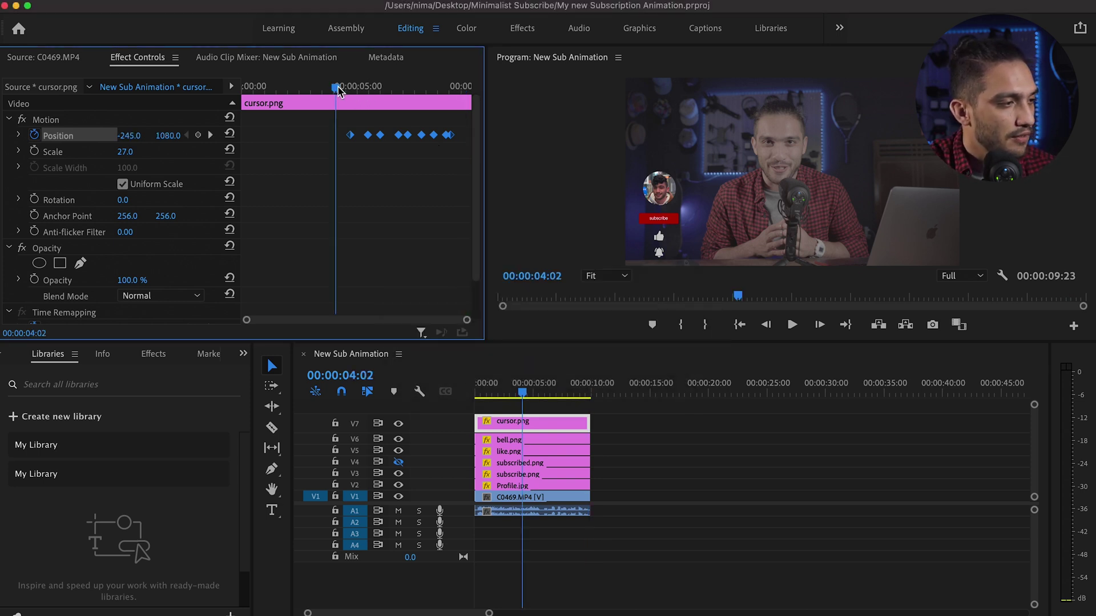
key("space")
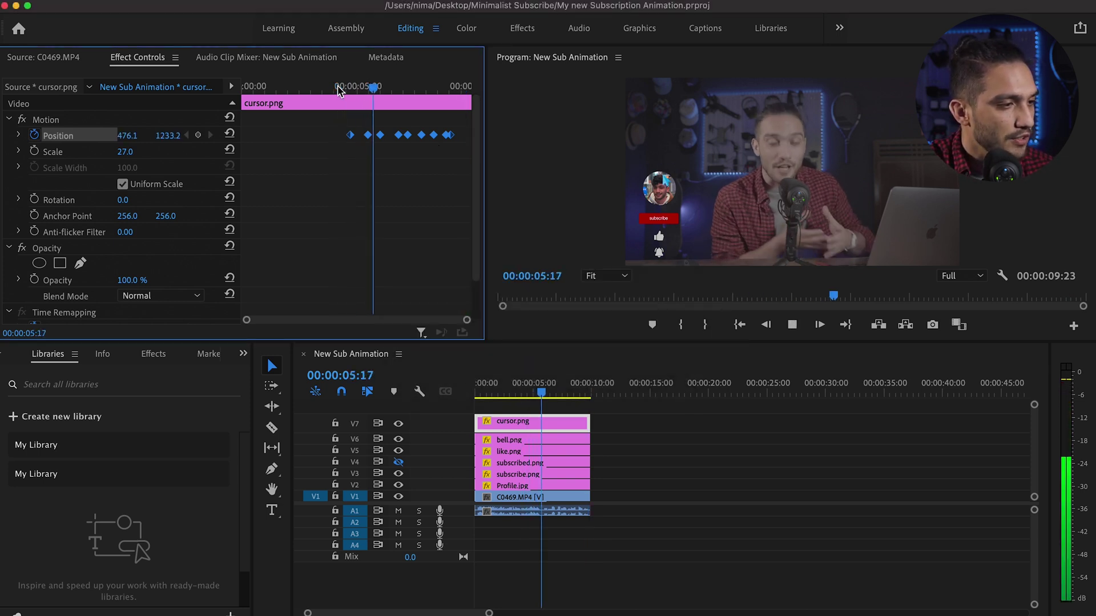
key("space")
key("space")
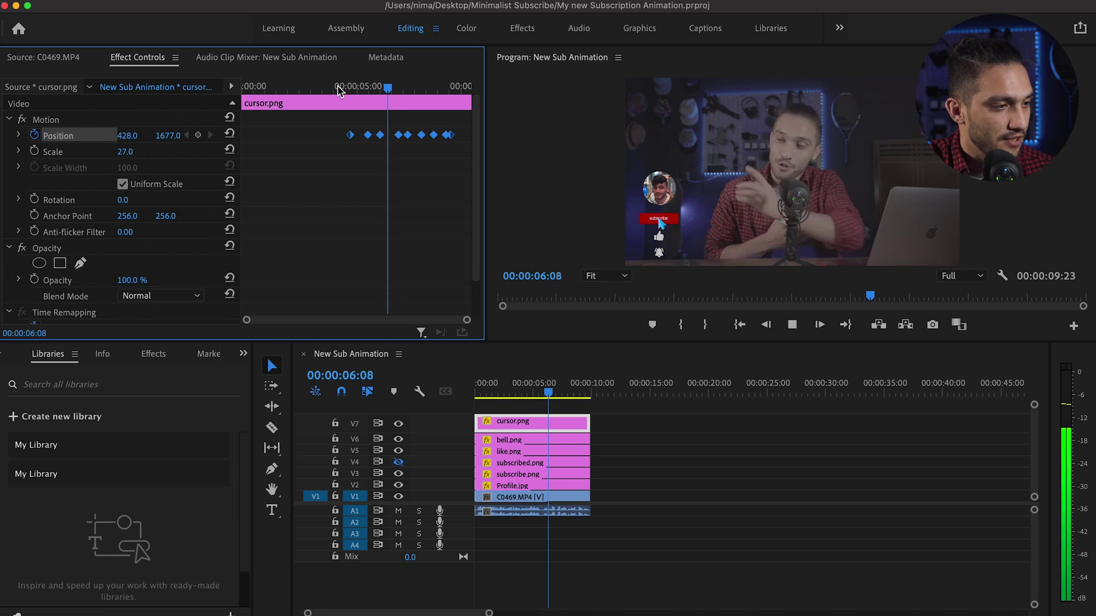
key("space")
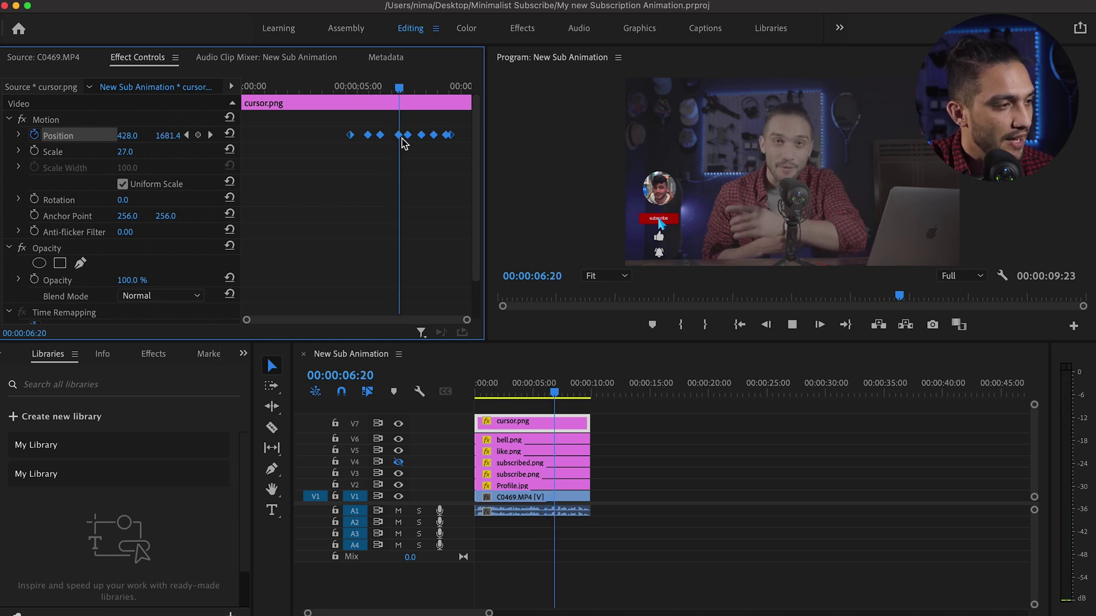
key("space")
key("space")
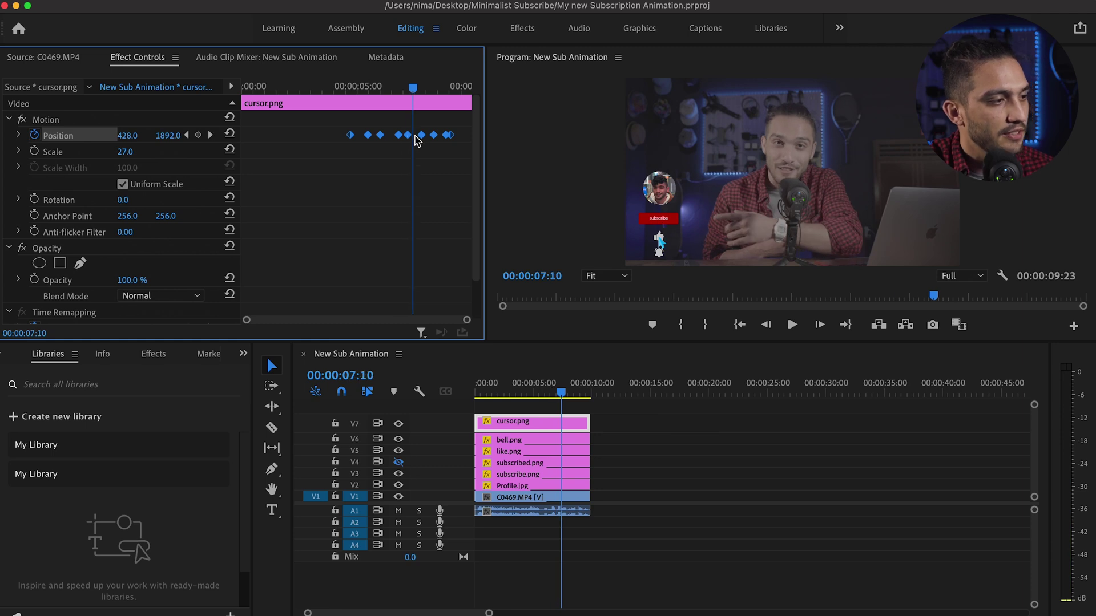
key("space")
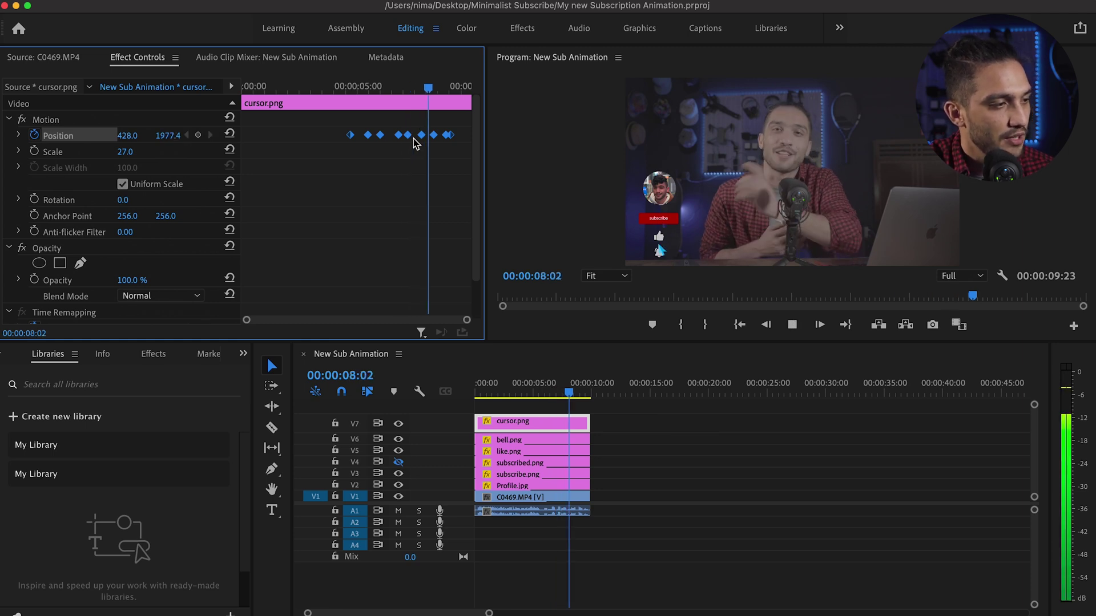
key("space")
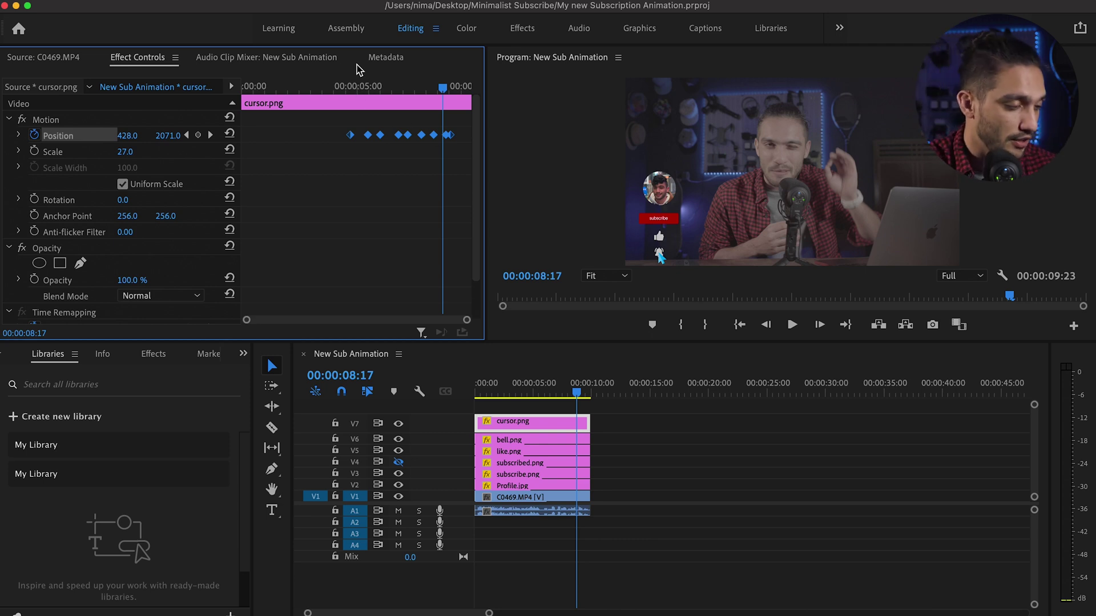
Switch to the Assembly workspace, make the subscribed.png track V4 visible and play the sequence from its start
key("alt+shift+2")
key("Home")
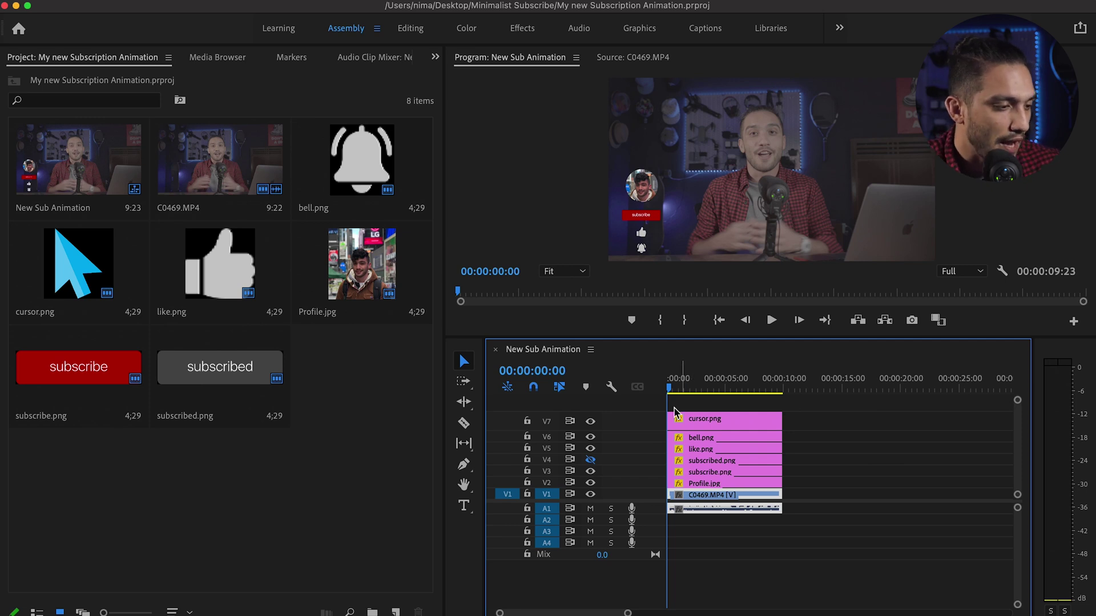
left_click(590, 460)
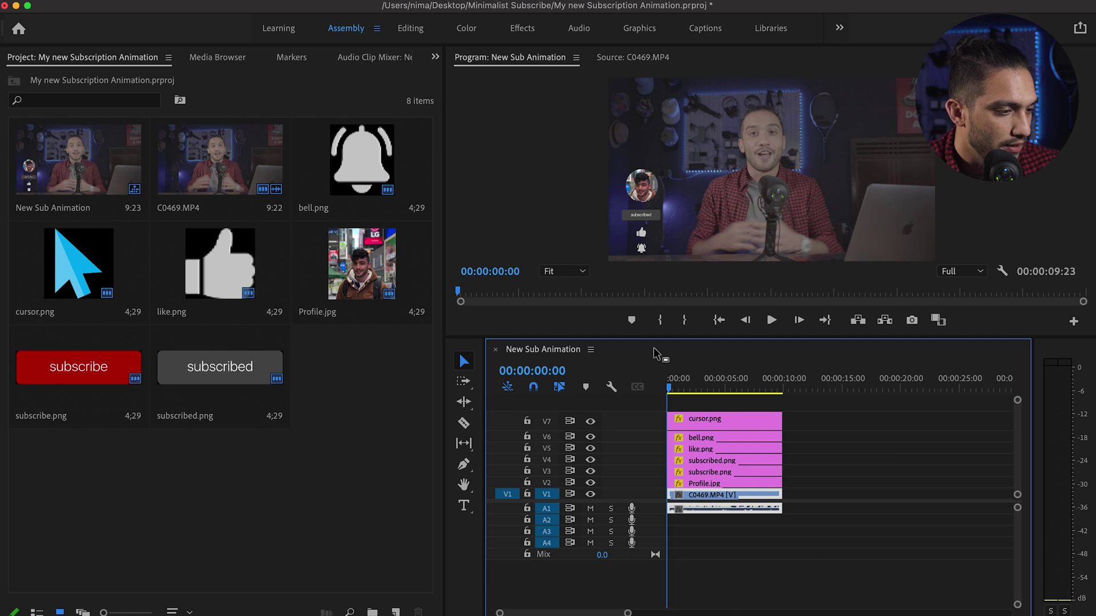
key("space")
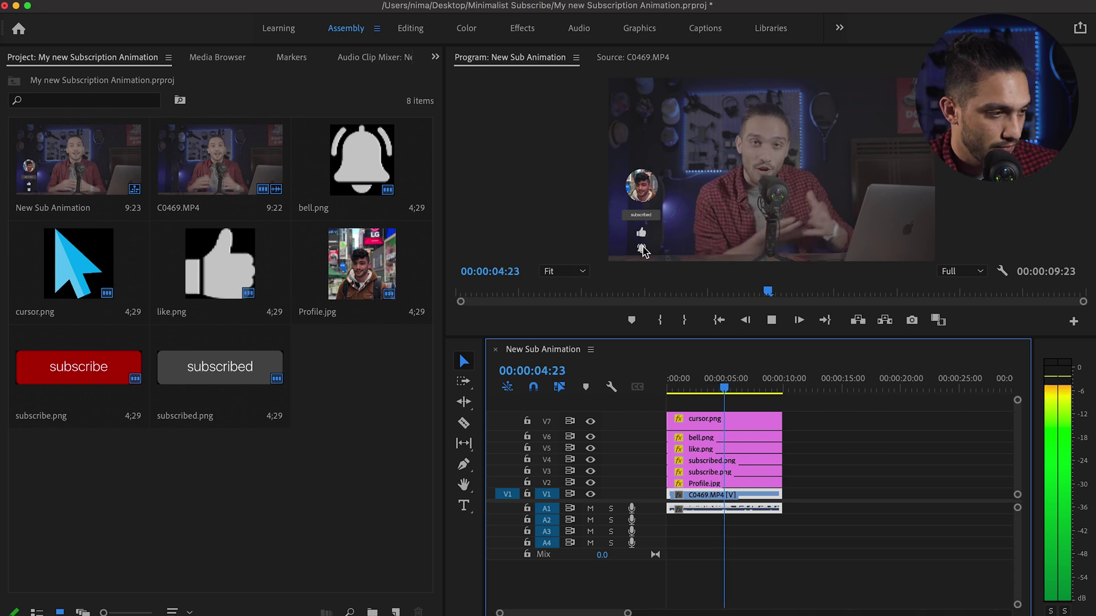
Trim the start of the subscribed.png clip to 00:00:06:19 and play back the change from subscribe to subscribed
key("space")
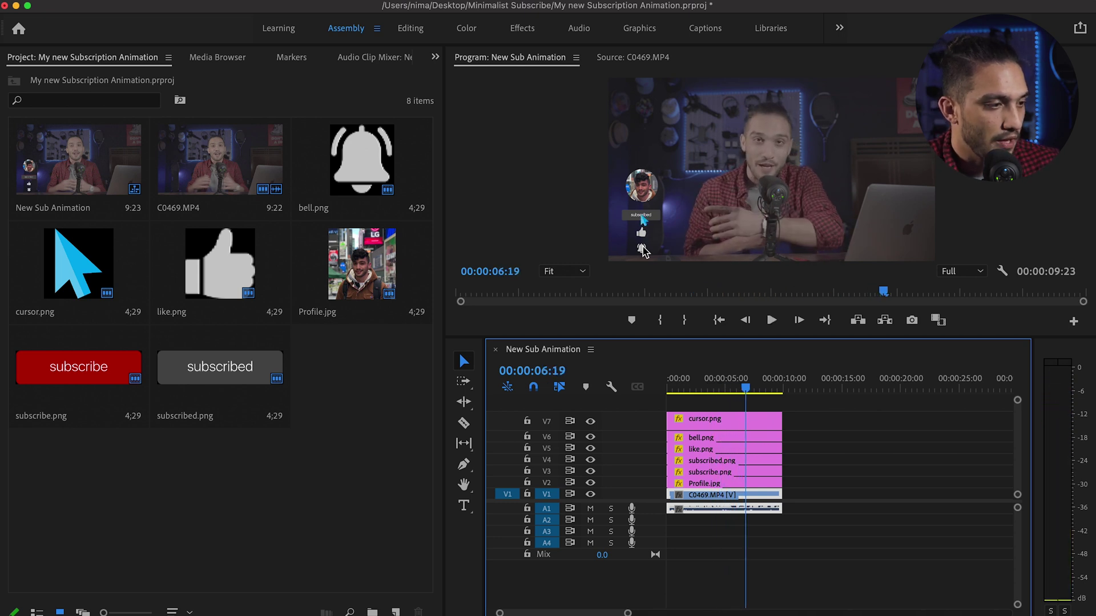
left_click(711, 469)
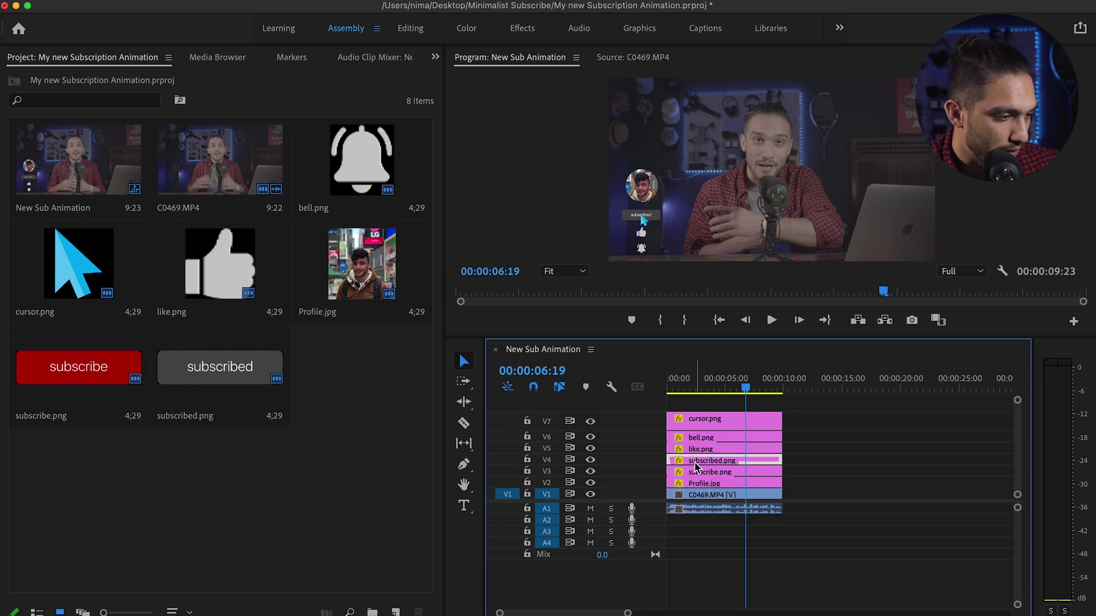
left_click_drag(676, 462, 746, 461)
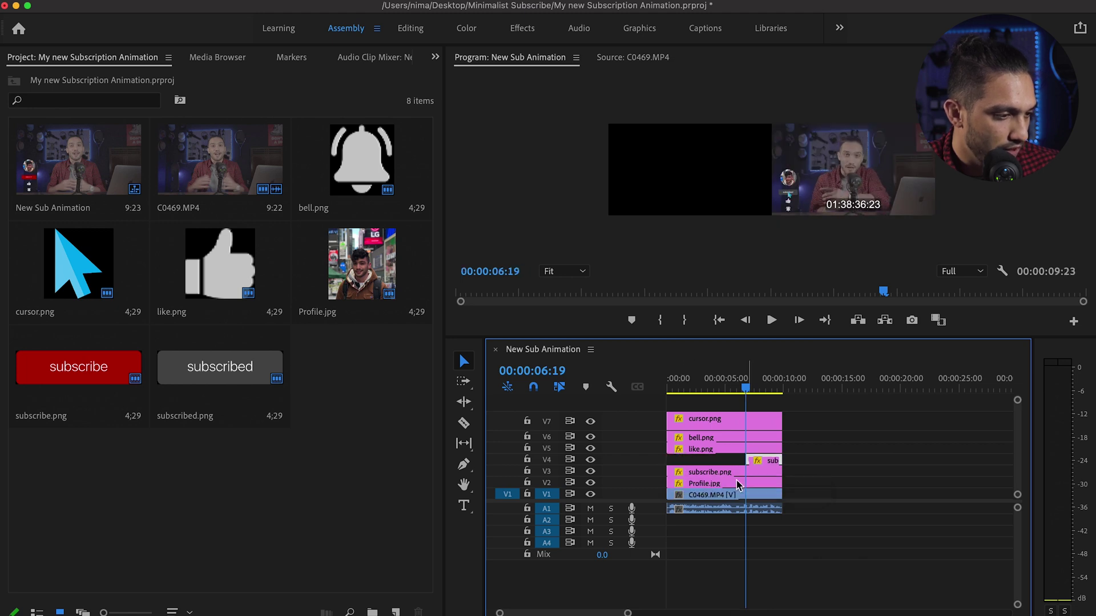
left_click(708, 388)
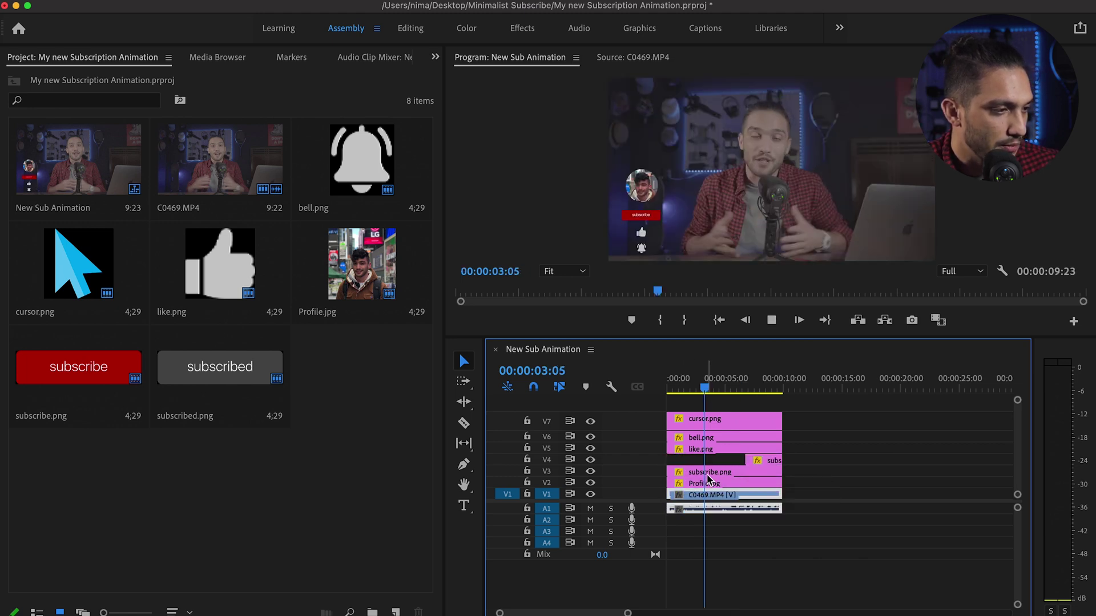
key("space")
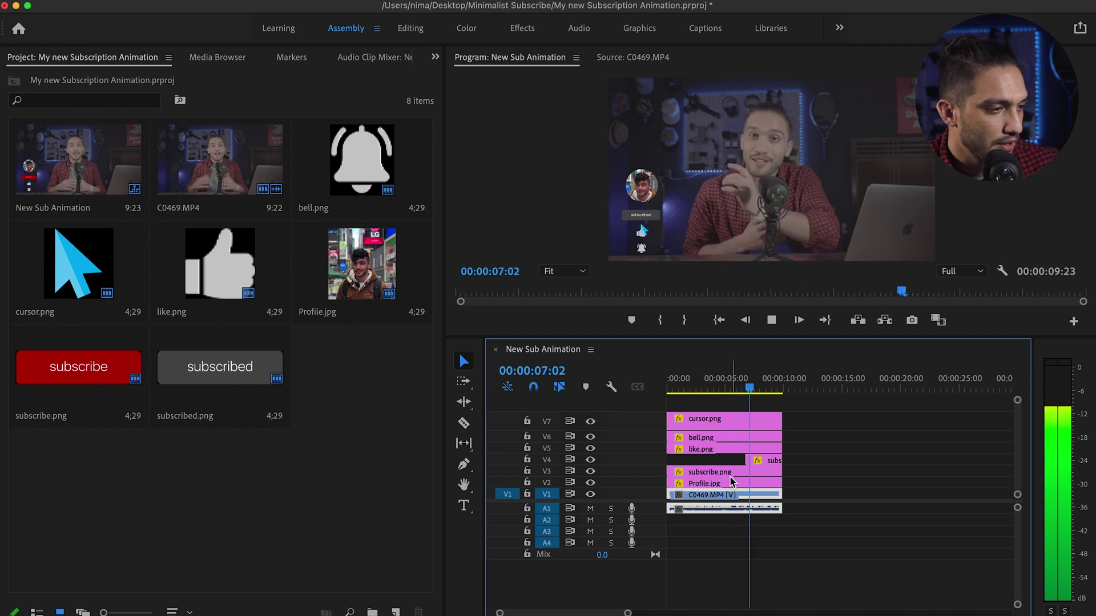
key("space")
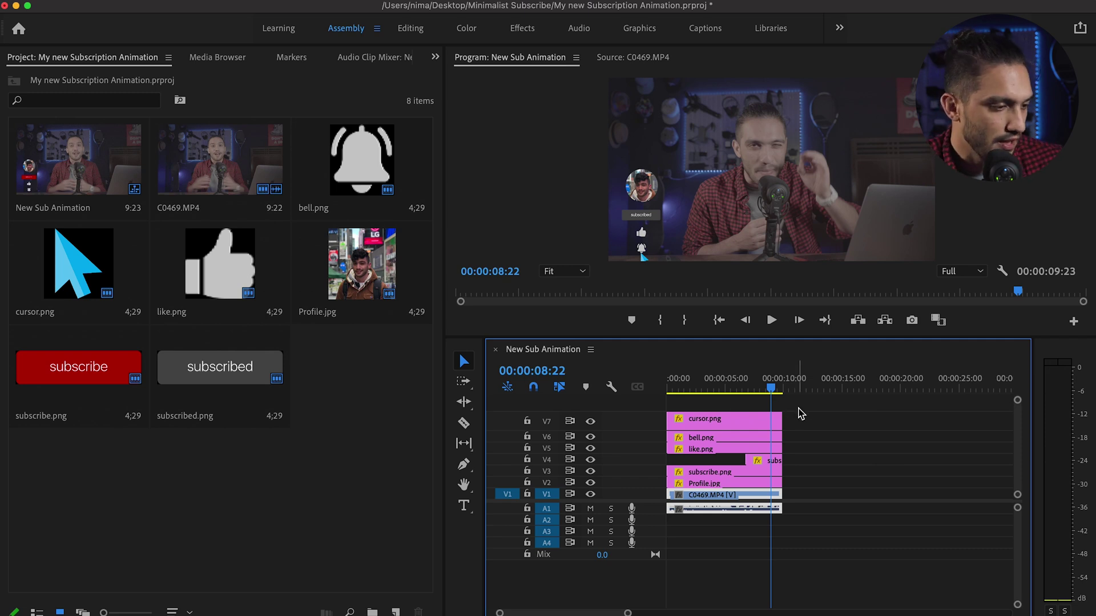
Nest all the graphic clips above the C0469.MP4 footage as Nested Sequence 02
left_click_drag(800, 404, 724, 485)
right_click(735, 434)
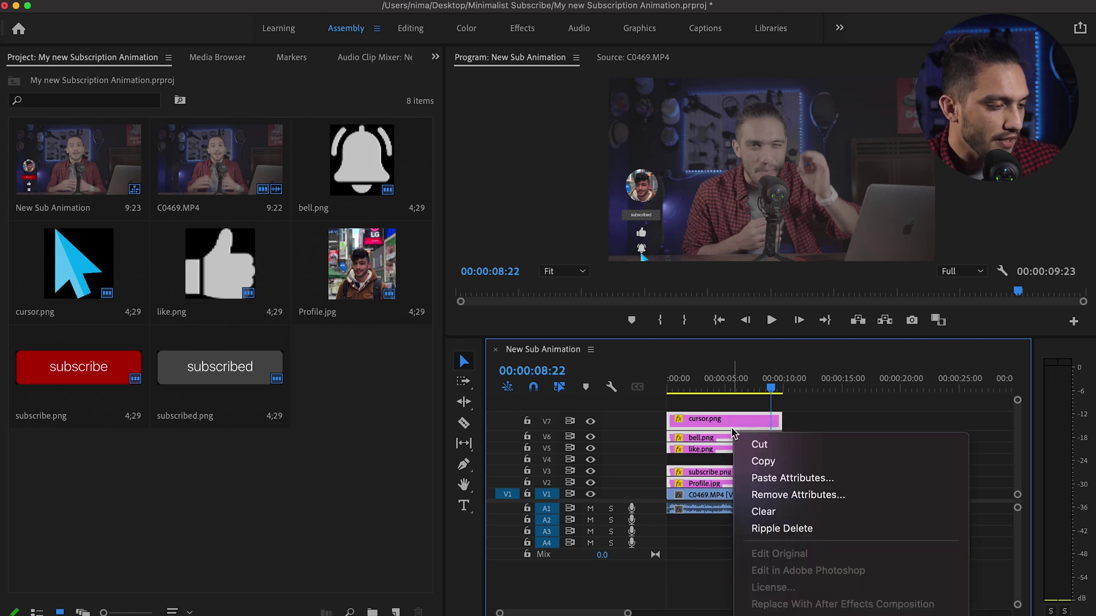
scroll(771, 448, "down", 3)
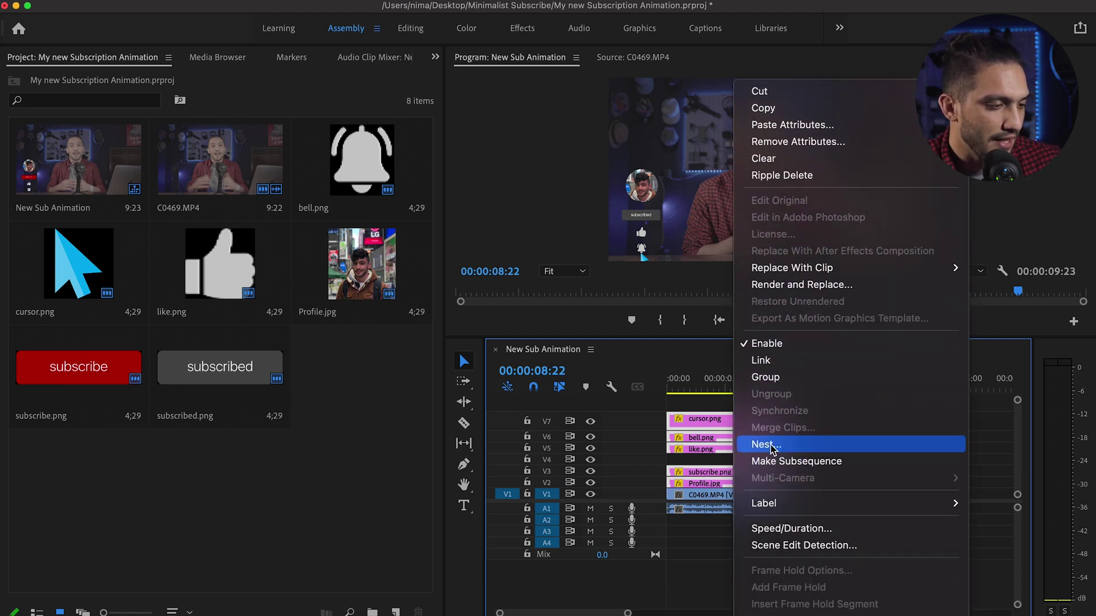
left_click(771, 445)
left_click(587, 344)
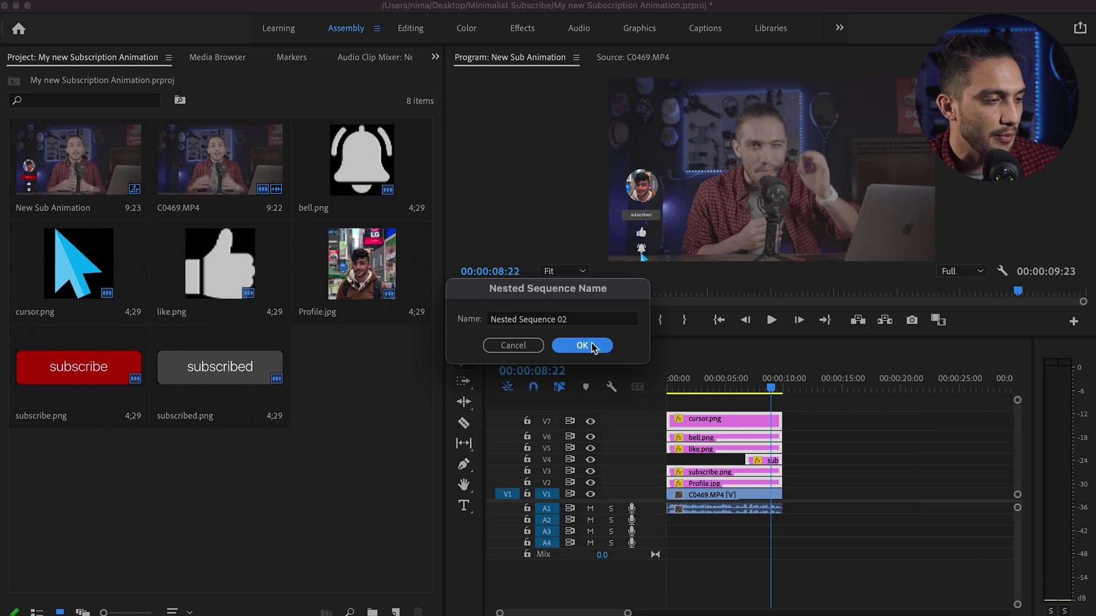
Apply the Distort Transform effect to the nested sequence in the Effects workspace and save the project
left_click(720, 485)
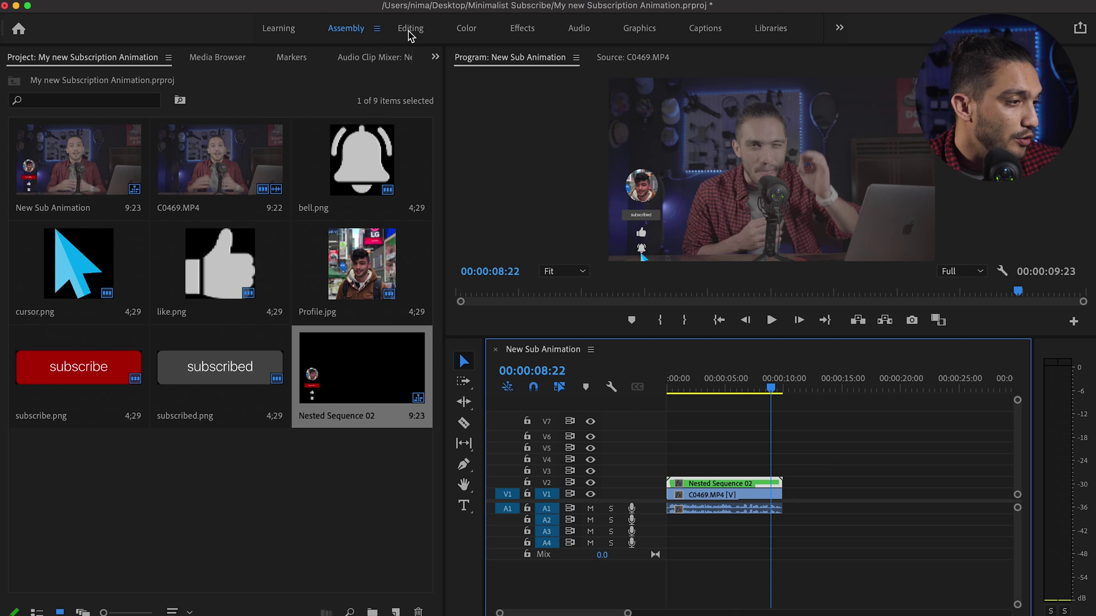
left_click(522, 29)
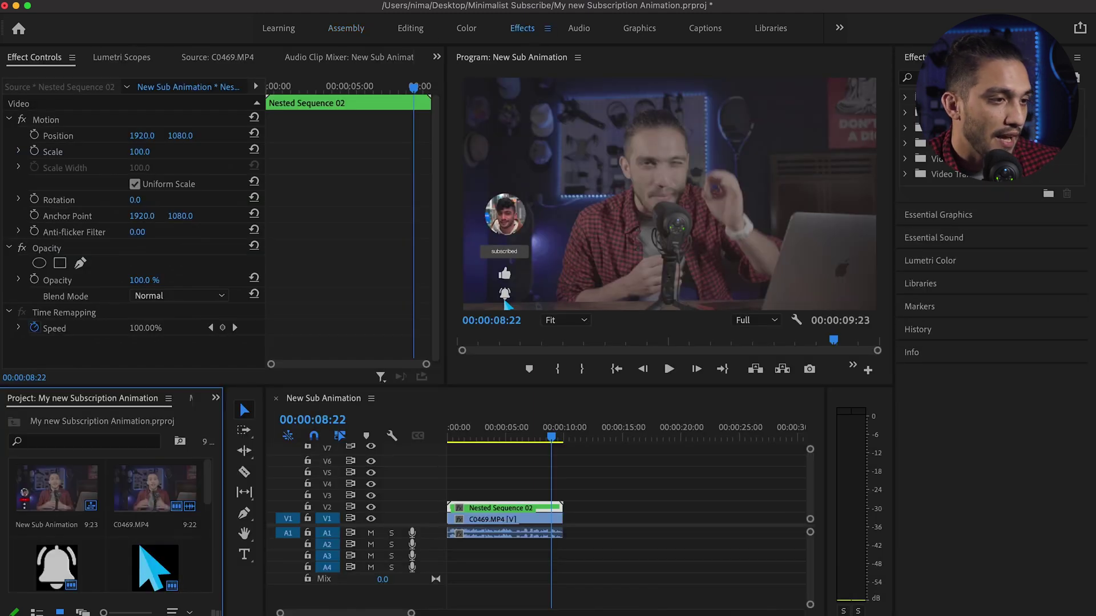
type("transform")
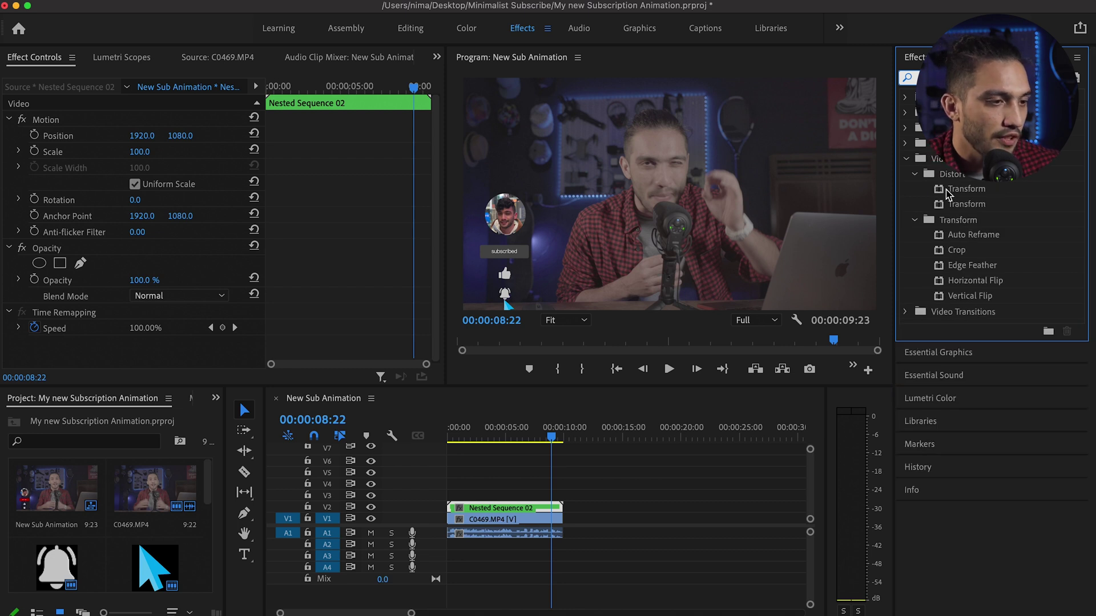
left_click(960, 190)
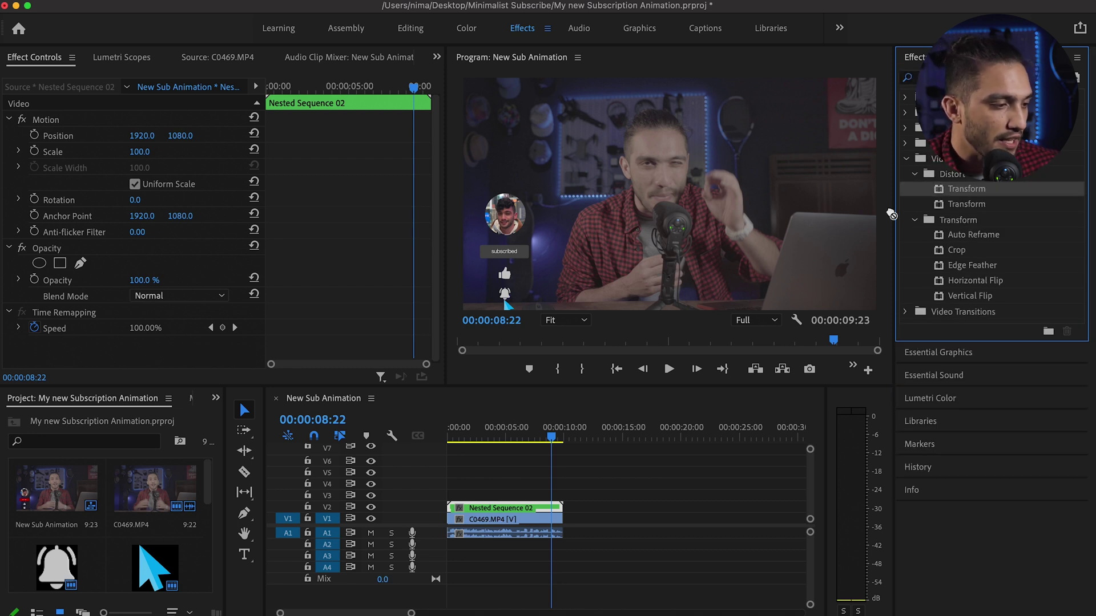
left_click_drag(892, 214, 512, 511)
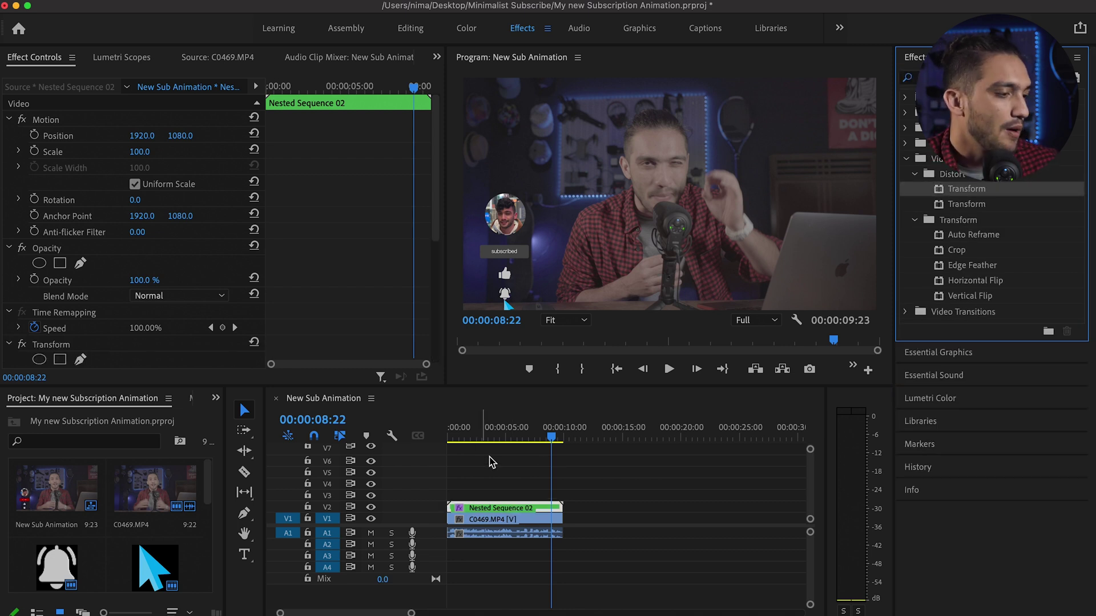
key("super+s")
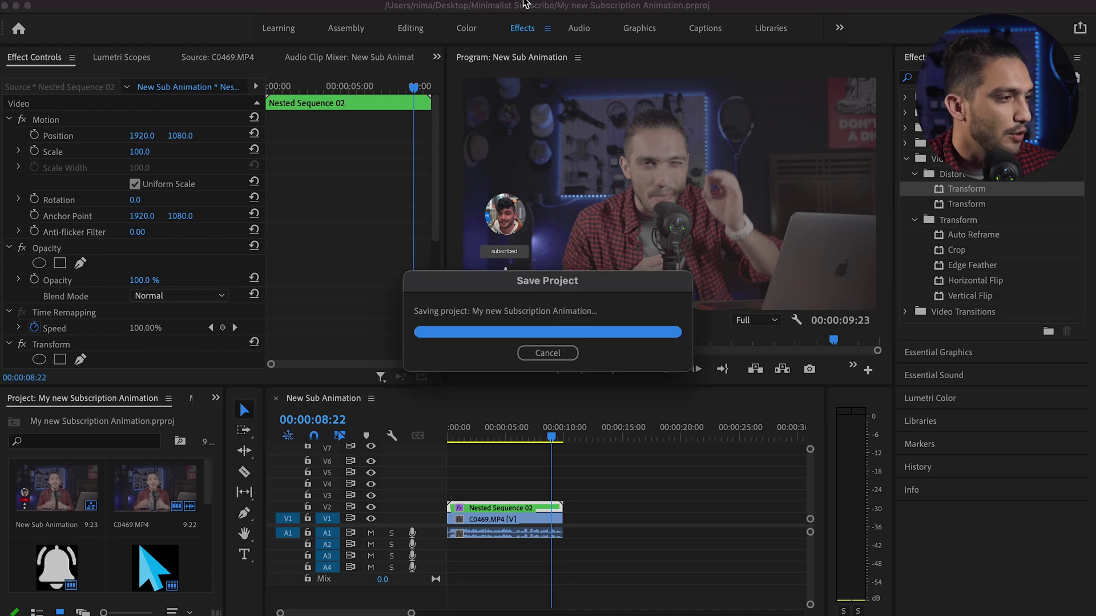
Switch to the Editing workspace, show the Transform settings and play the sequence up to the cursor's entrance at 00:00:05:13
left_click(421, 34)
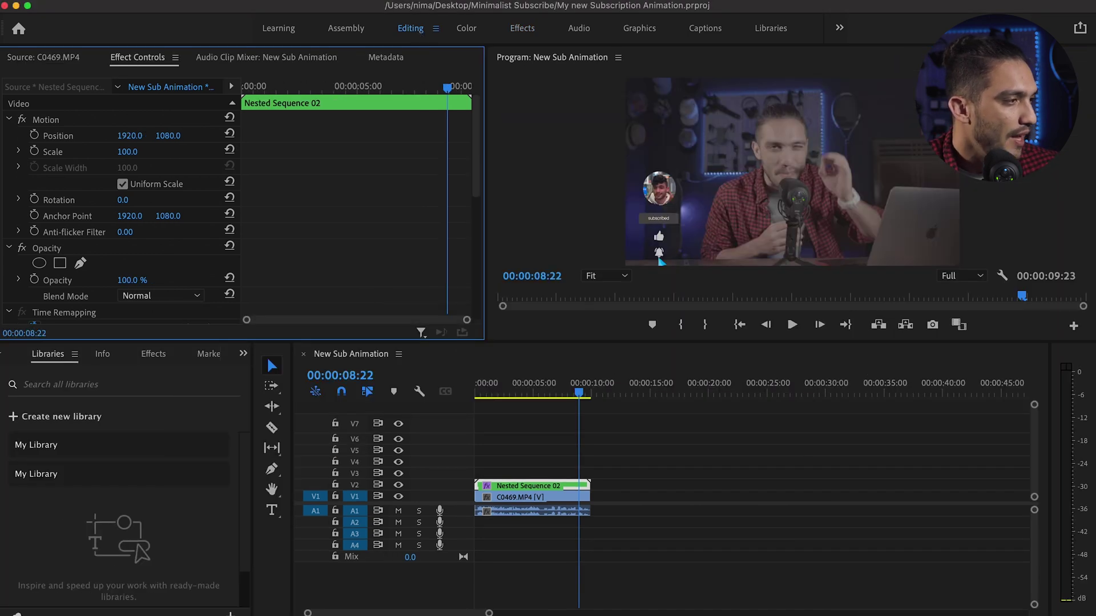
scroll(97, 204, "down", 5)
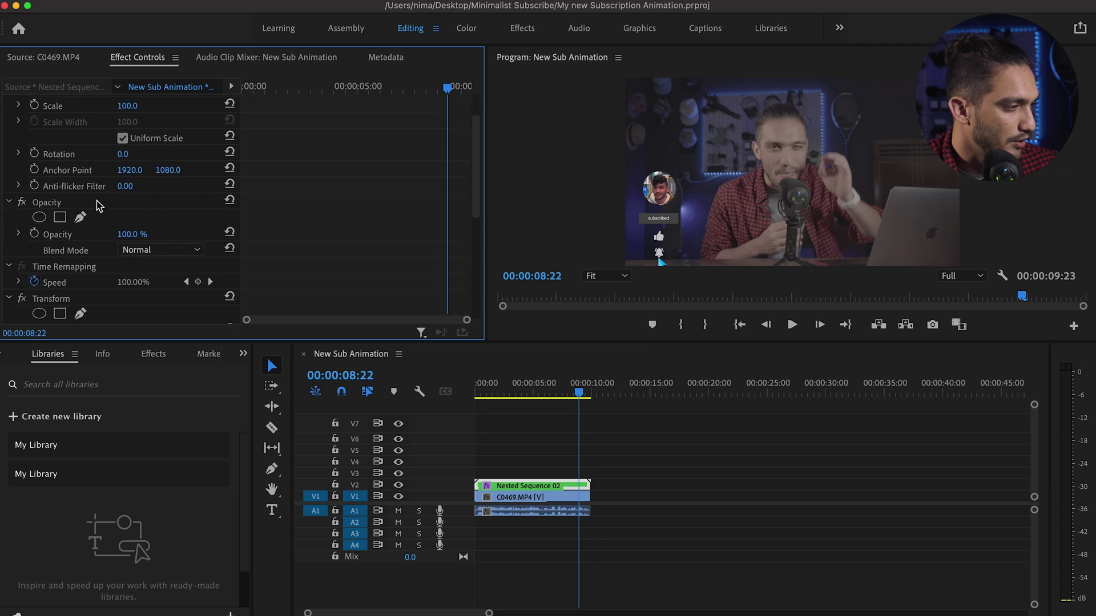
scroll(96, 197, "up", 2)
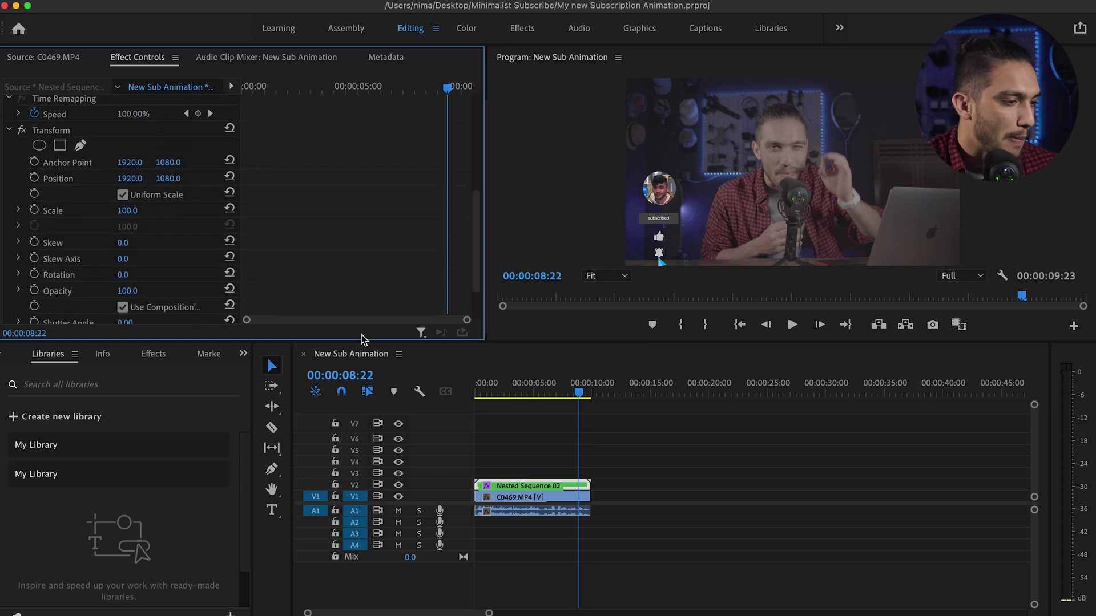
left_click(508, 393)
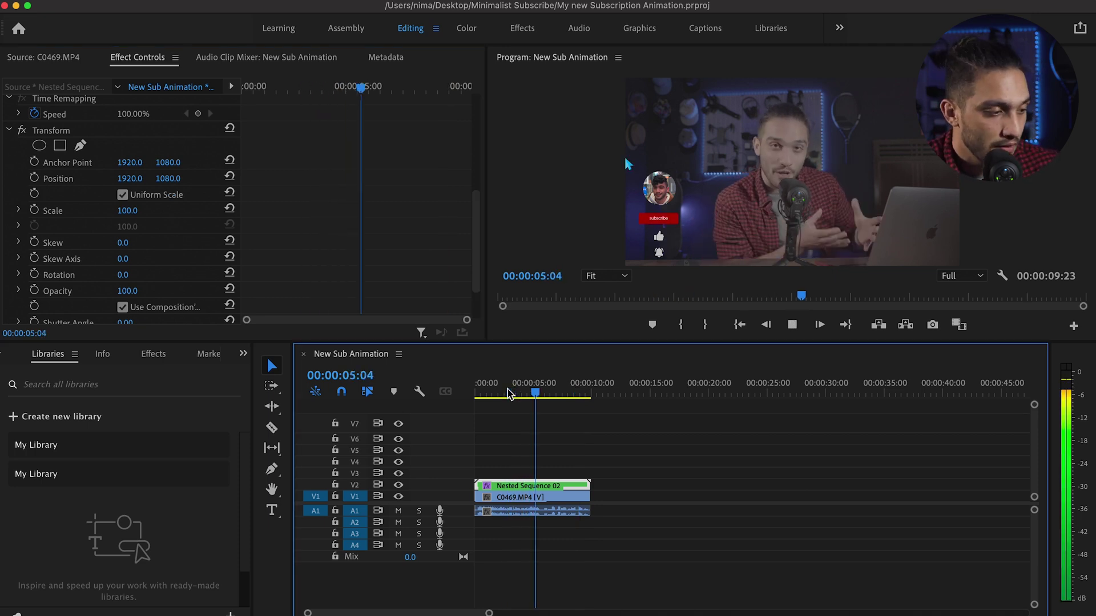
key("space")
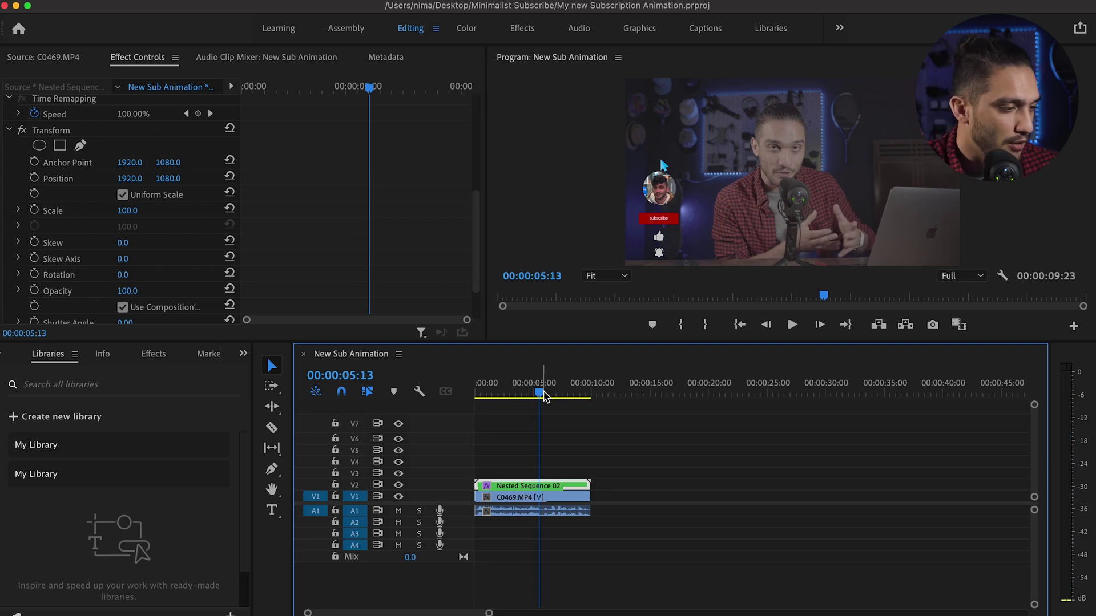
Start Transform position keyframes on the nested sequence at 00:00:04:17 with X at 1245, placing the graphics outside the frame
key("Left")
key("Left")
key("Left")
key("Left")
key("Left")
key("Left")
key("Left")
key("Left")
key("Left")
key("Left")
key("Left")
key("Left")
key("Left")
key("Left")
key("Left")
key("Left")
key("Left")
key("Left")
key("Left")
key("Left")
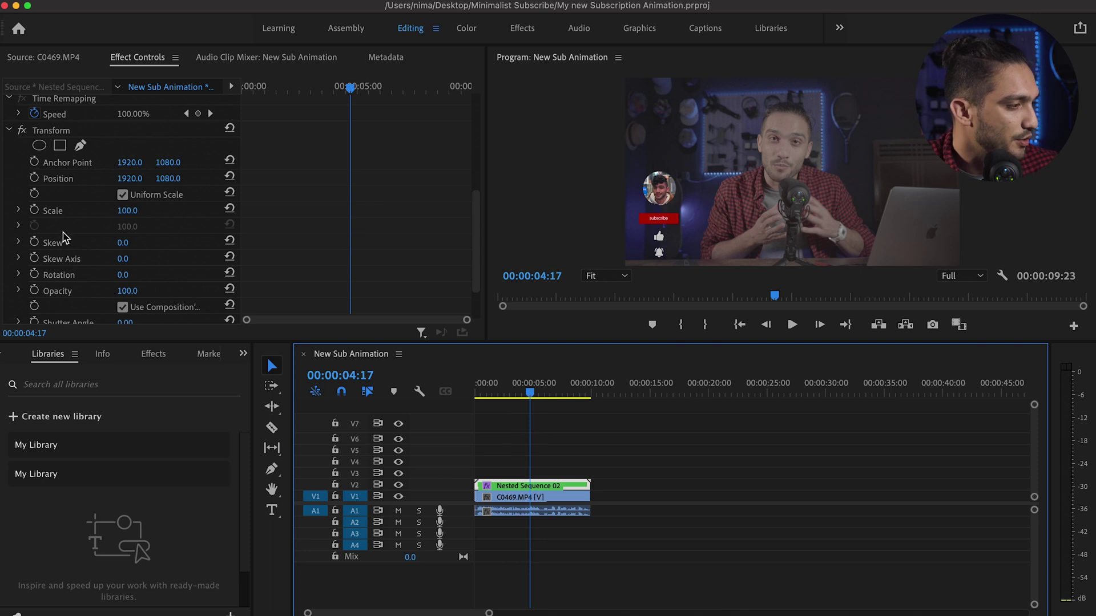
left_click(35, 181)
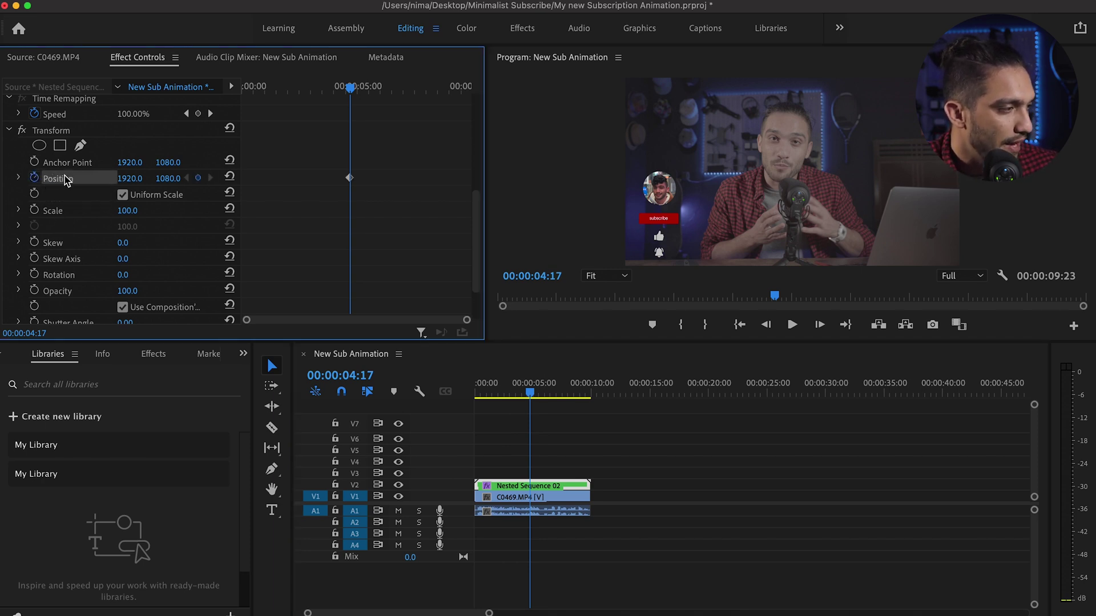
left_click_drag(129, 178, 68, 178)
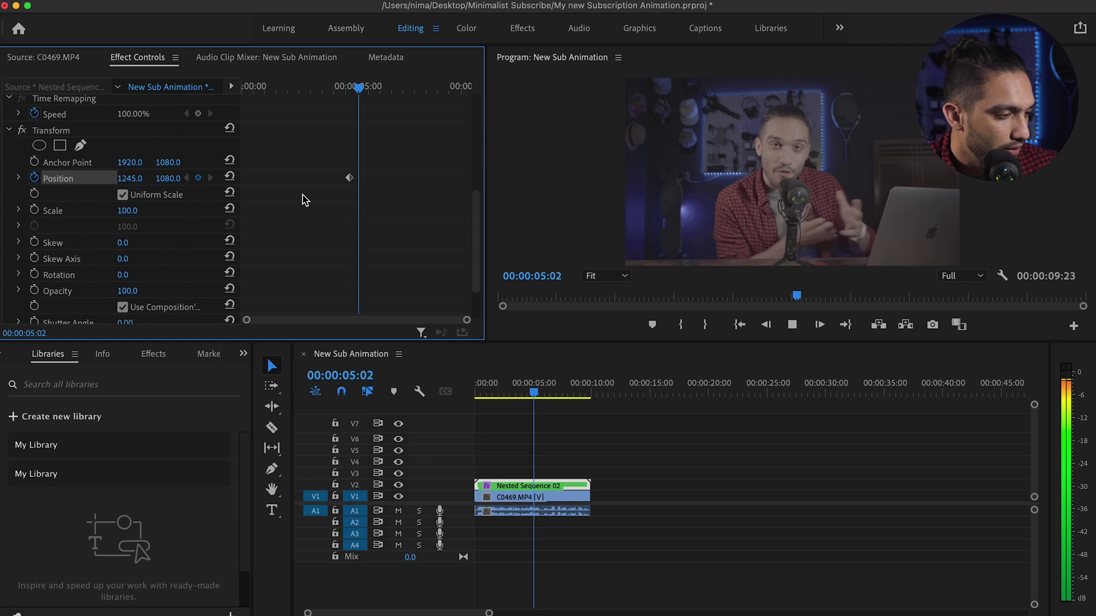
Keyframe the nested sequence's Transform position X at 1906 at 00:00:05:11 and hold it with another keyframe at 00:00:09:12
key("space")
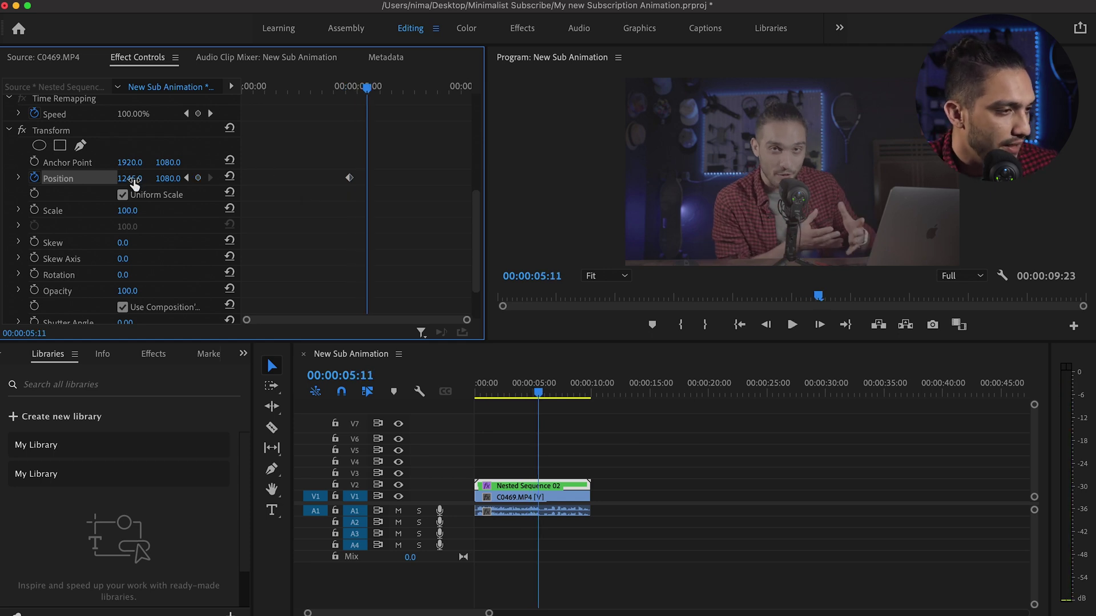
left_click_drag(134, 181, 655, 156)
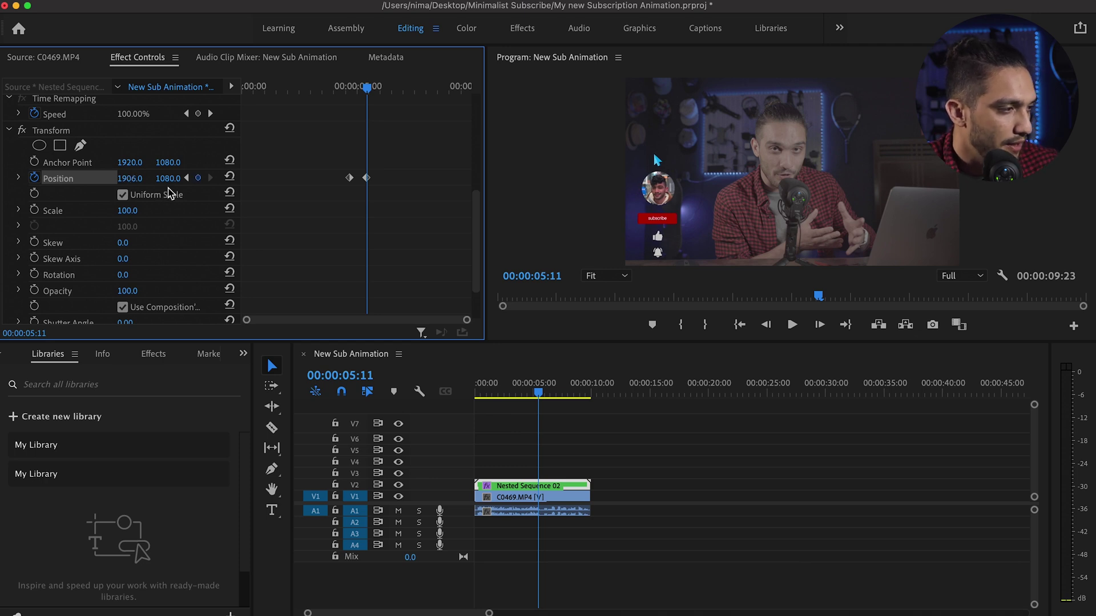
key("space")
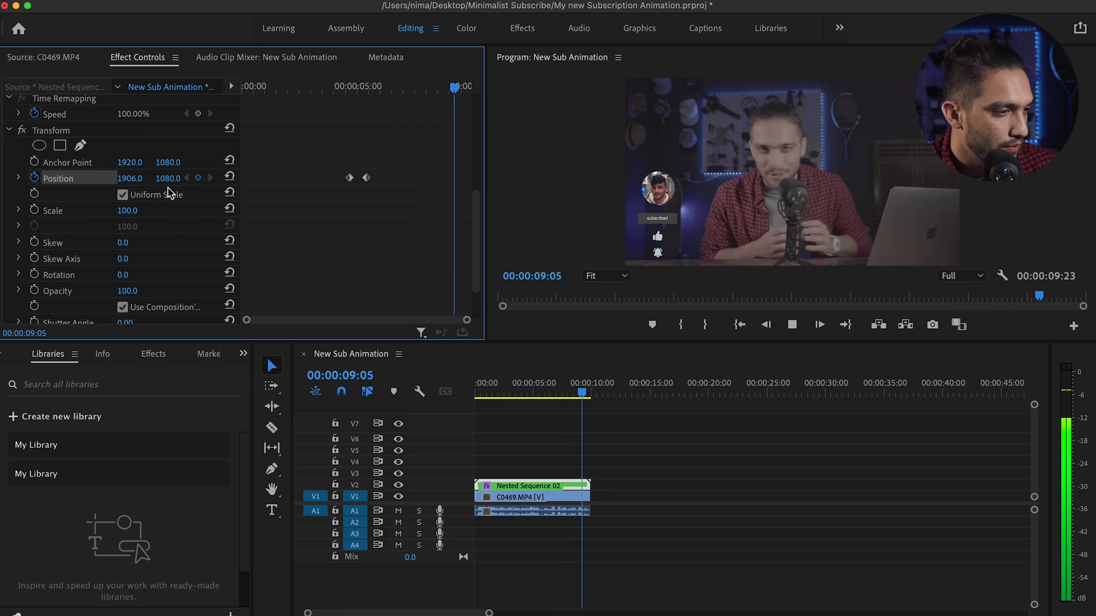
key("space")
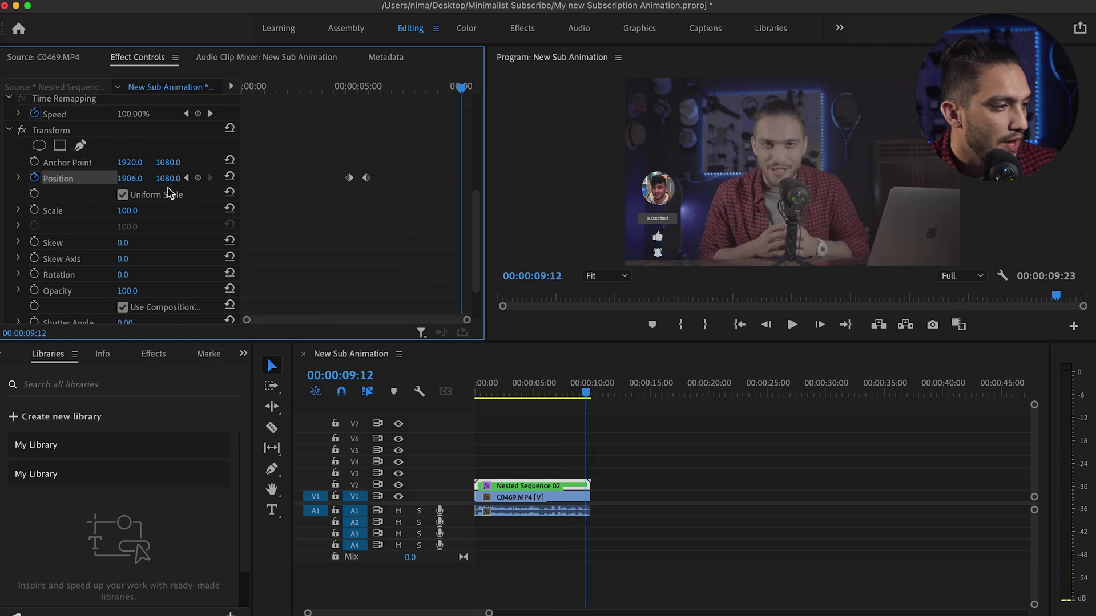
left_click(199, 178)
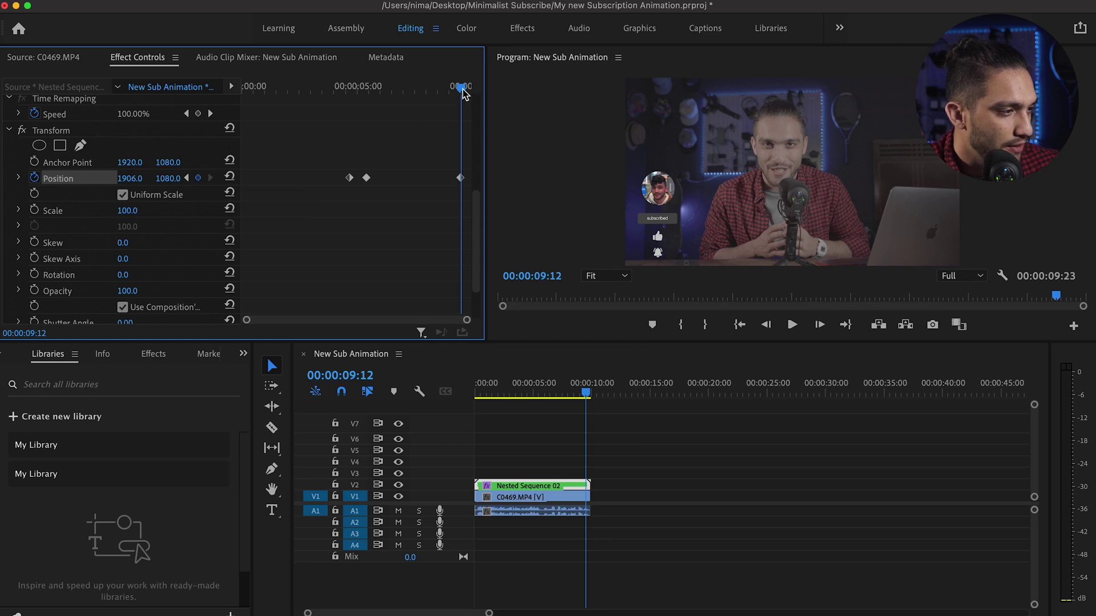
Move the hold keyframe slightly earlier and keyframe Transform position X at 1116 at 00:00:09:18 to slide the graphics out of frame
left_click_drag(464, 93, 469, 91)
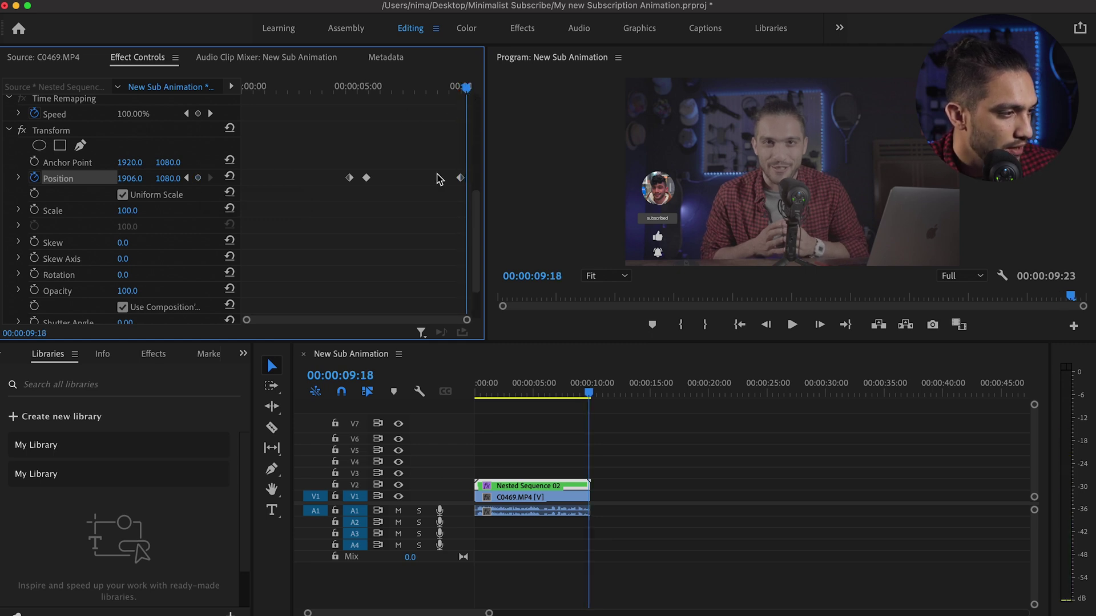
left_click_drag(460, 178, 455, 182)
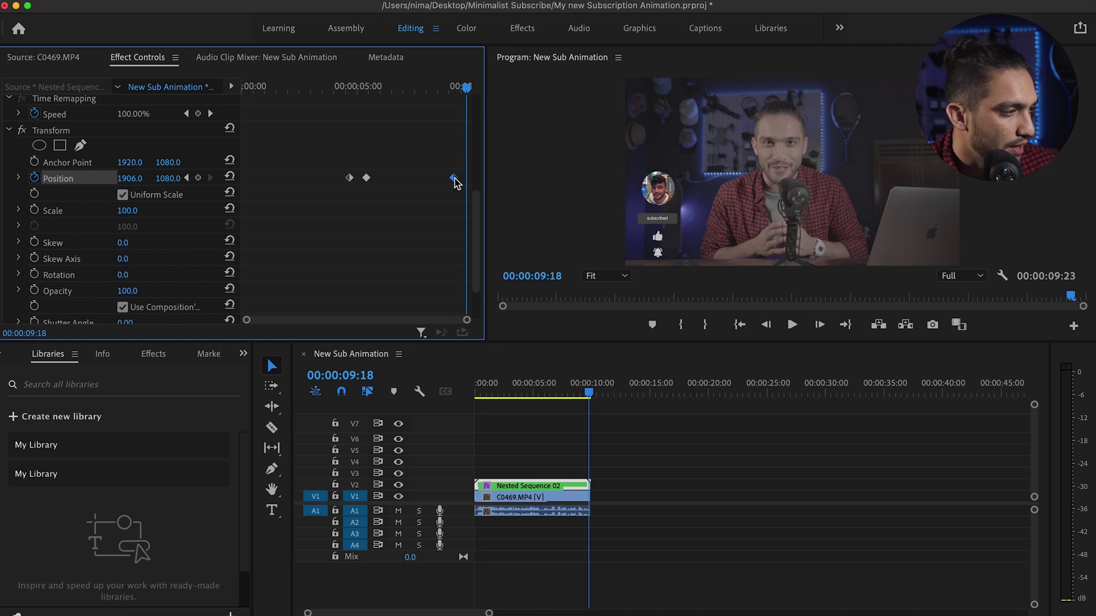
left_click(131, 178)
type("1460")
key("Return")
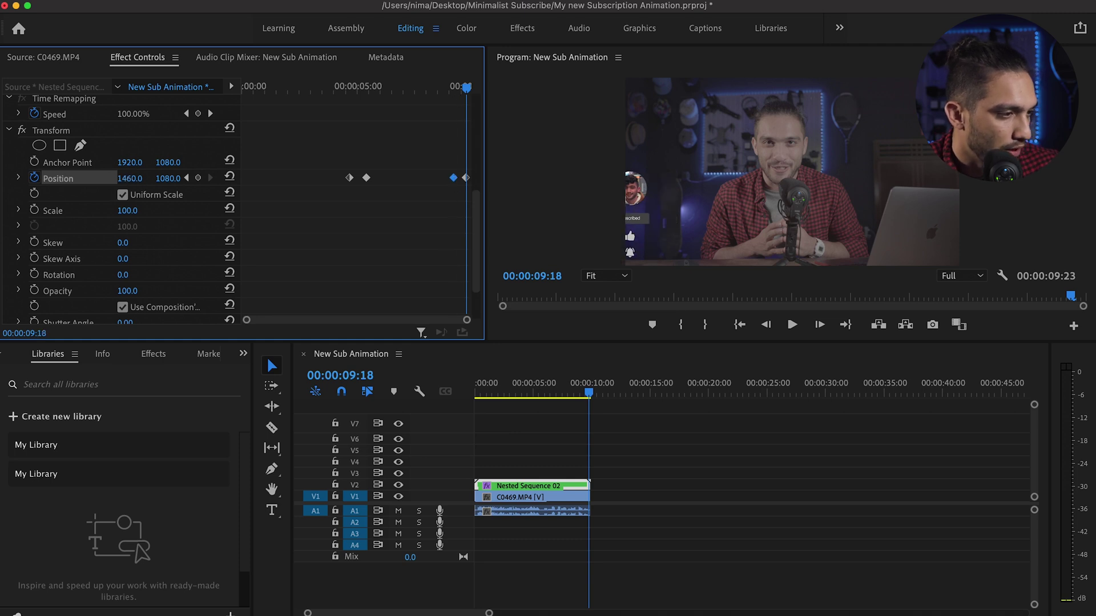
left_click_drag(130, 178, 103, 179)
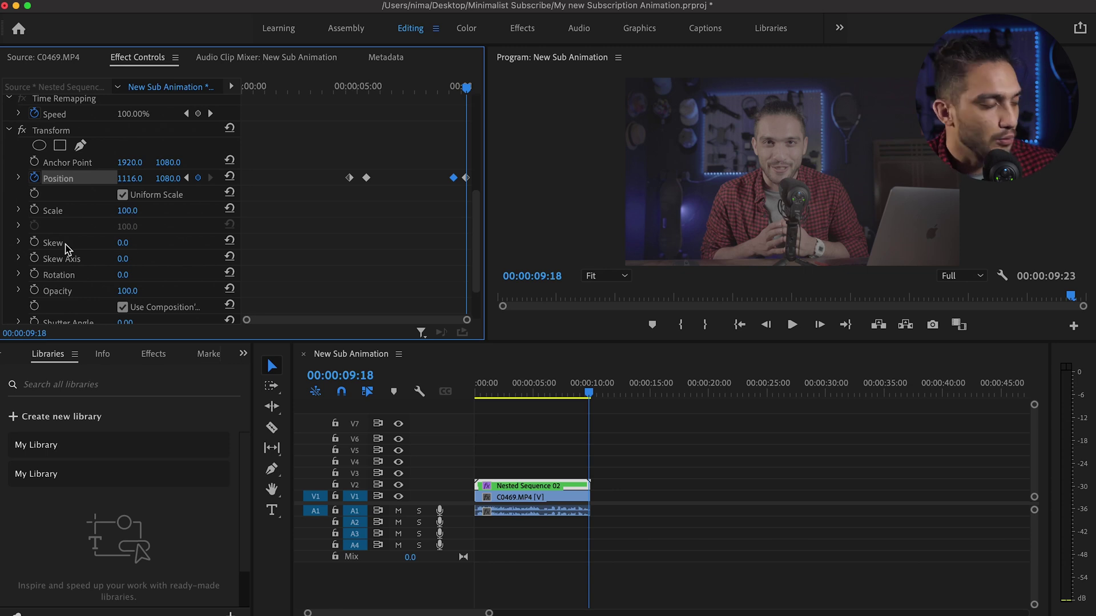
Turn off the composition's shutter angle in the nested sequence's Transform effect, set Shutter Angle to 90 and play back the motion blur
scroll(67, 249, "down", 2)
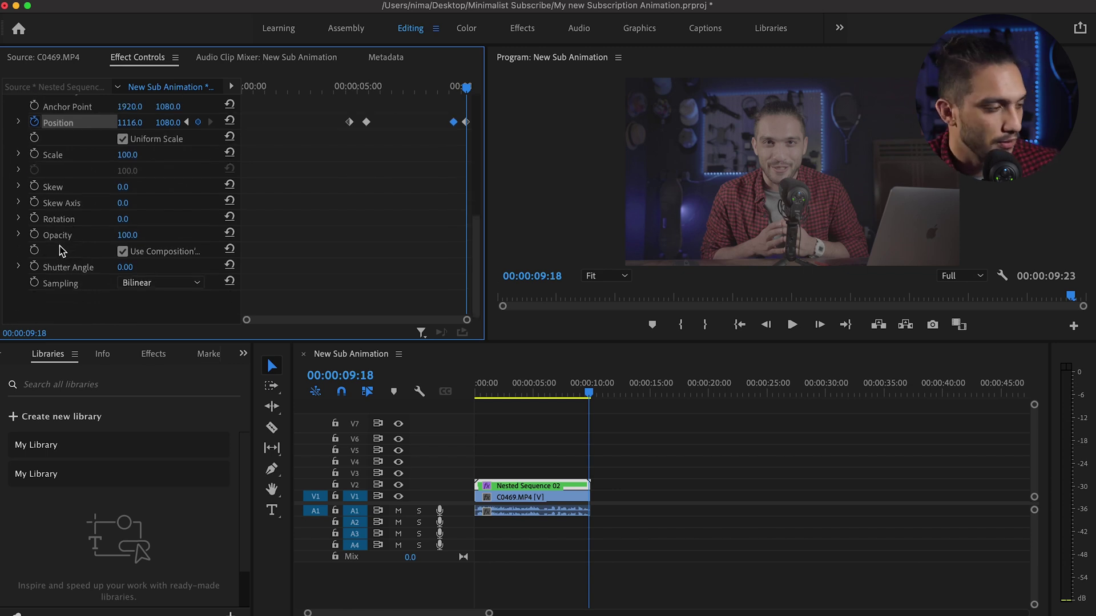
left_click(122, 252)
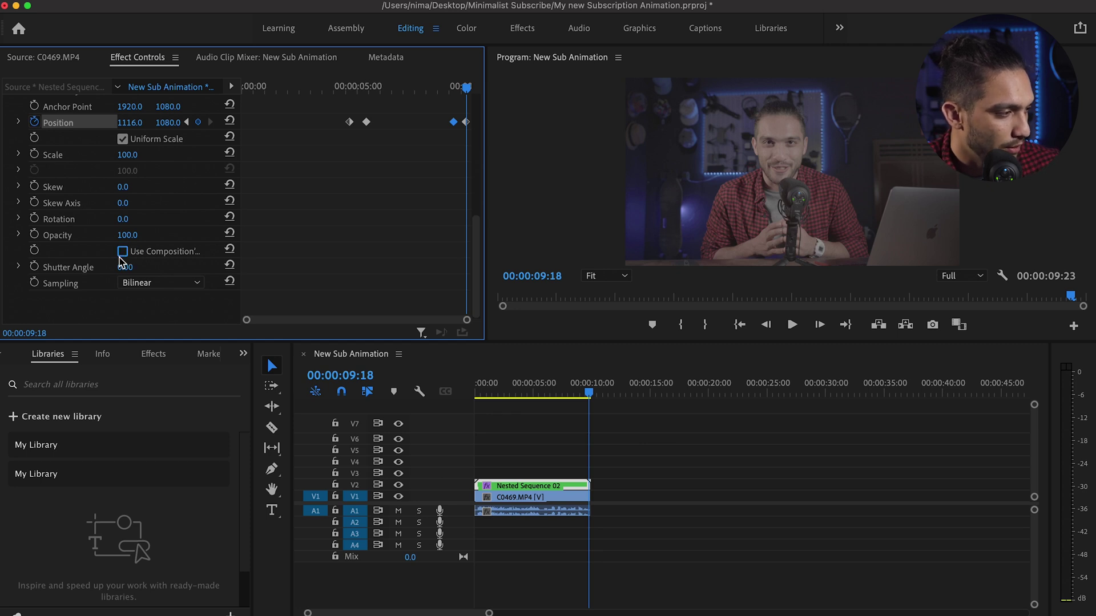
left_click(125, 268)
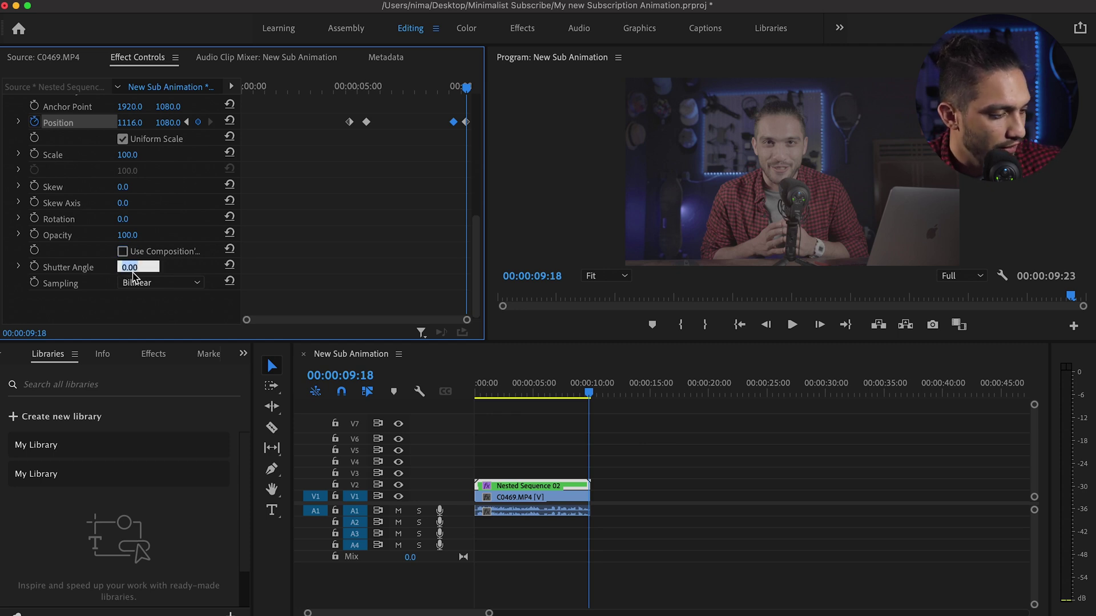
type("90")
left_click(515, 394)
key("space")
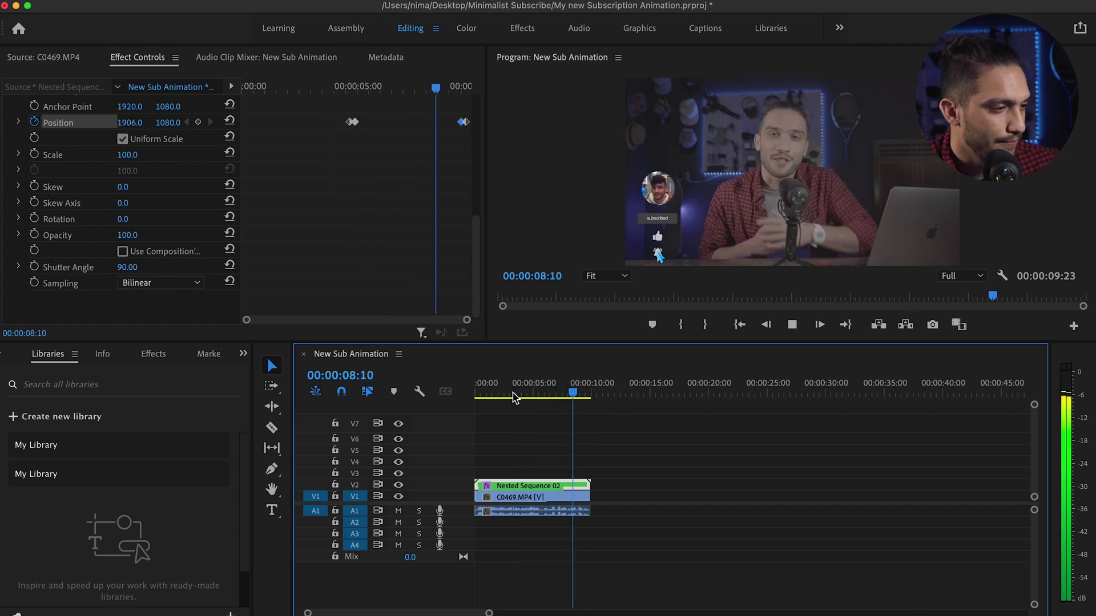
left_click(529, 426)
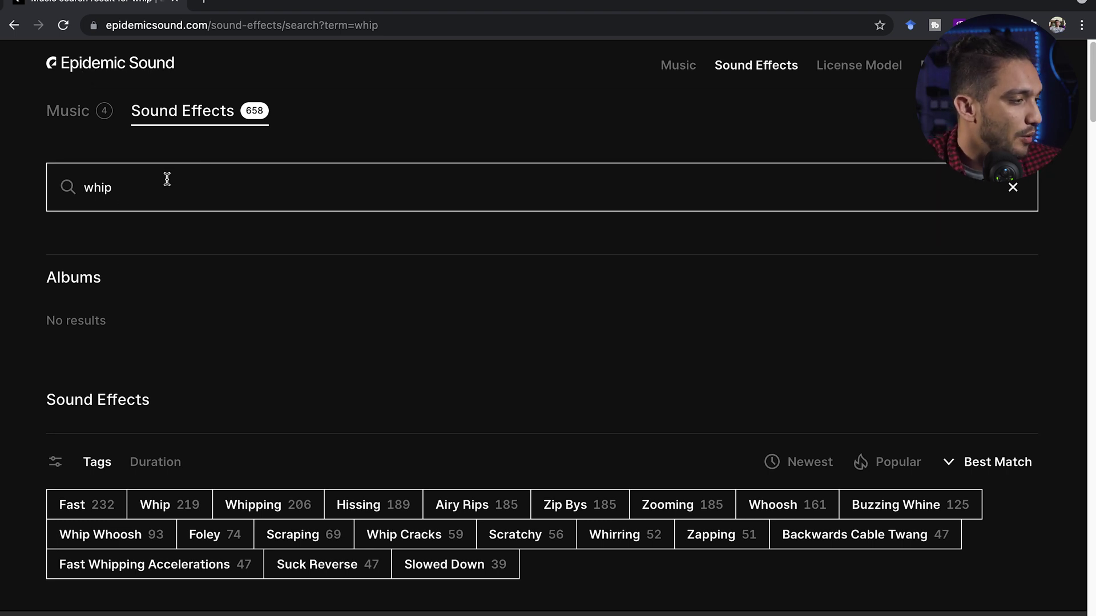
Look through the Epidemic Sound effects found for "whip" and clear the search term
scroll(219, 287, "down", 3)
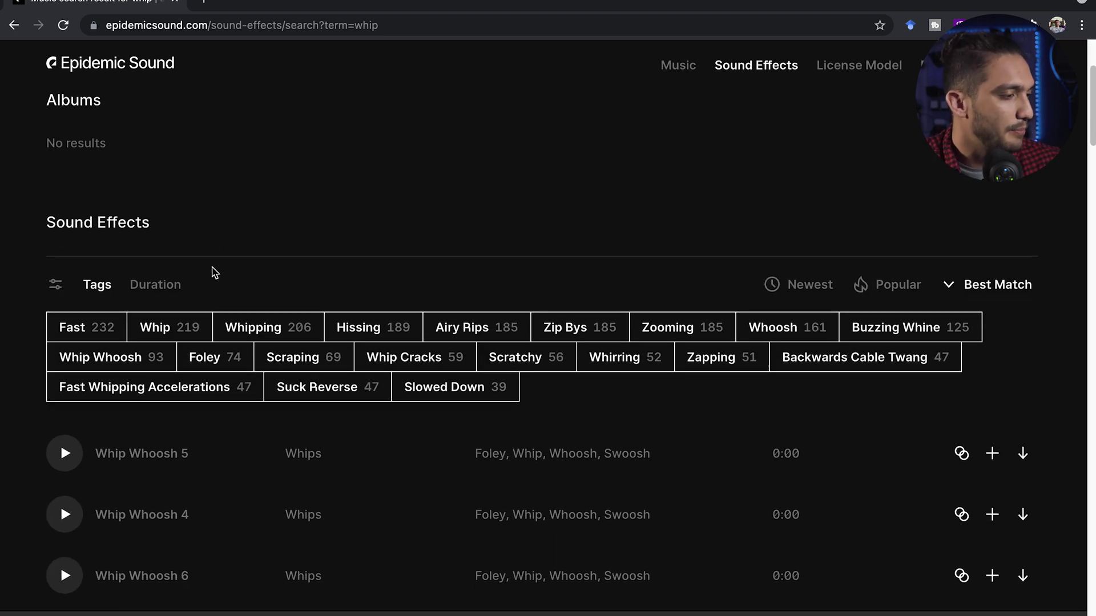
scroll(621, 186, "up", 2)
scroll(211, 191, "down", 2)
scroll(181, 148, "up", 2)
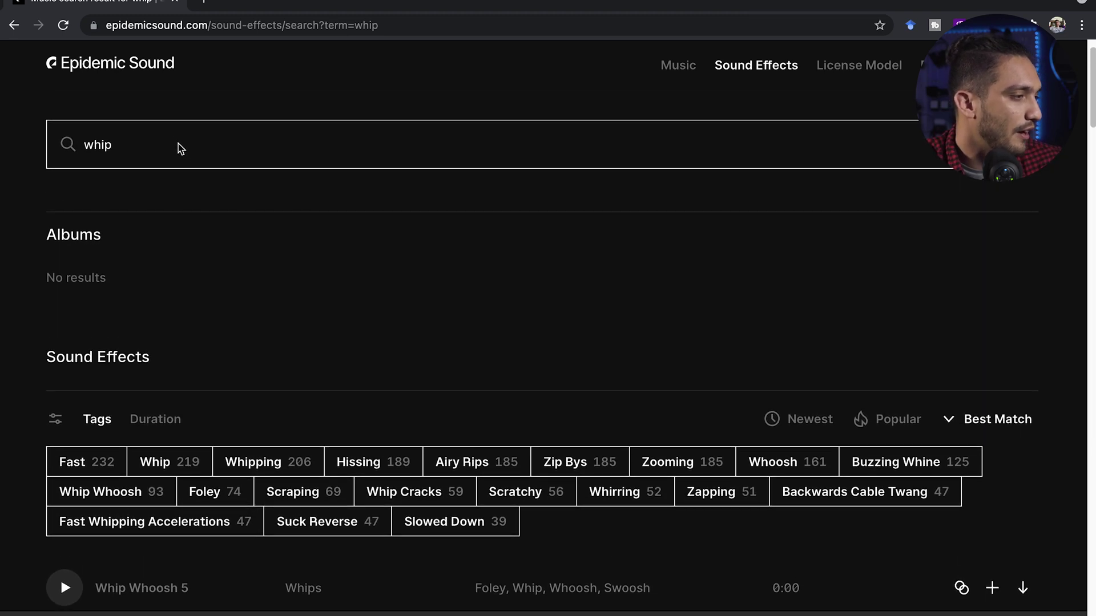
key("BackSpace")
key("BackSpace")
key("BackSpace")
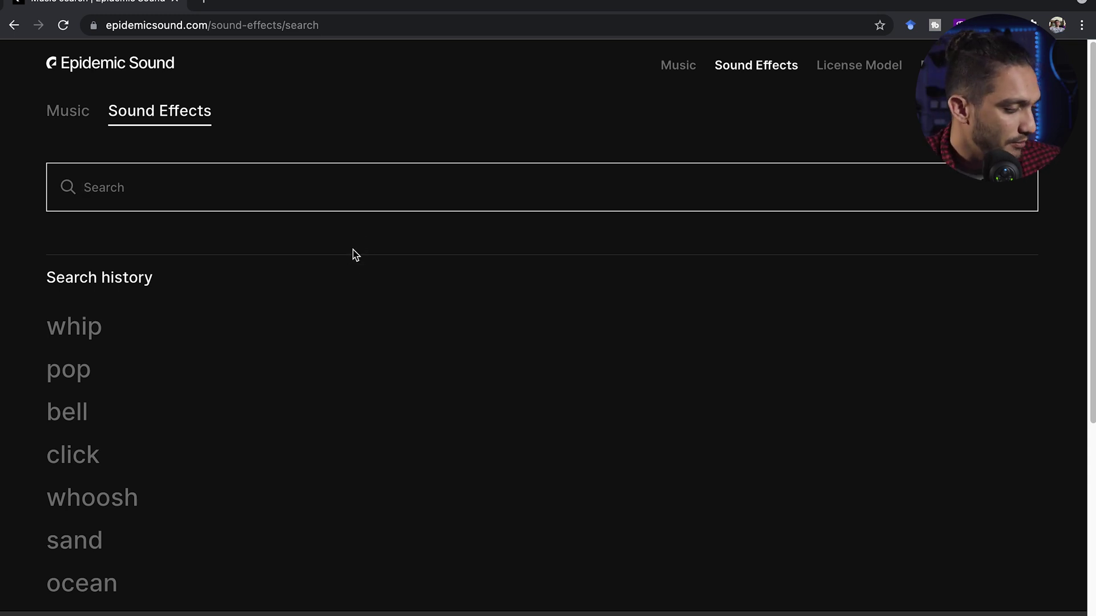
Switch back to Premiere Pro and play the opening second of the sequence from its start
key("ctrl+Up")
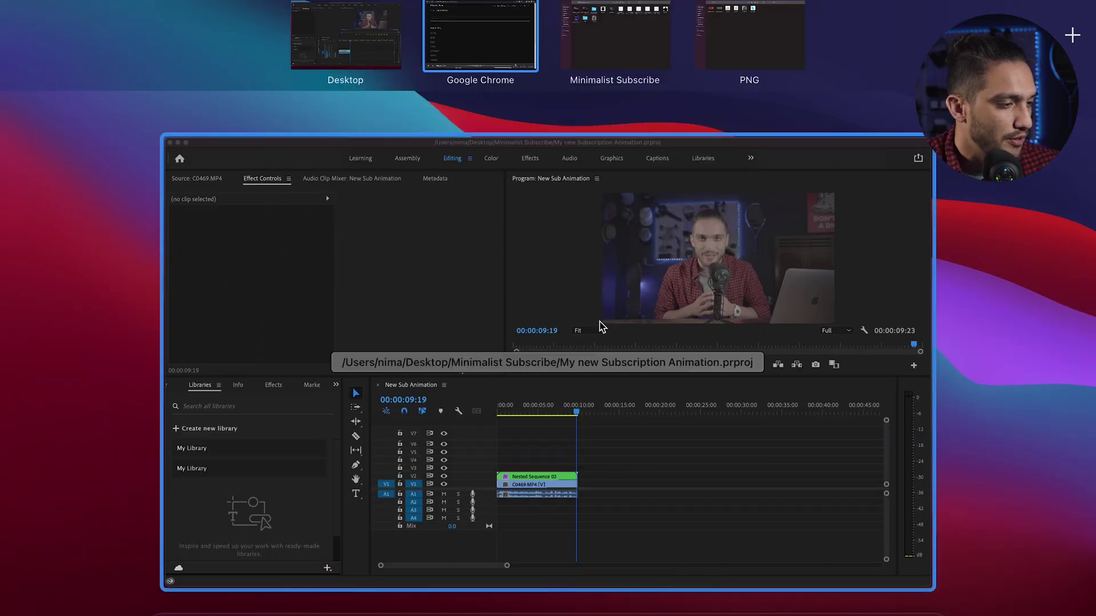
left_click(602, 325)
left_click(738, 325)
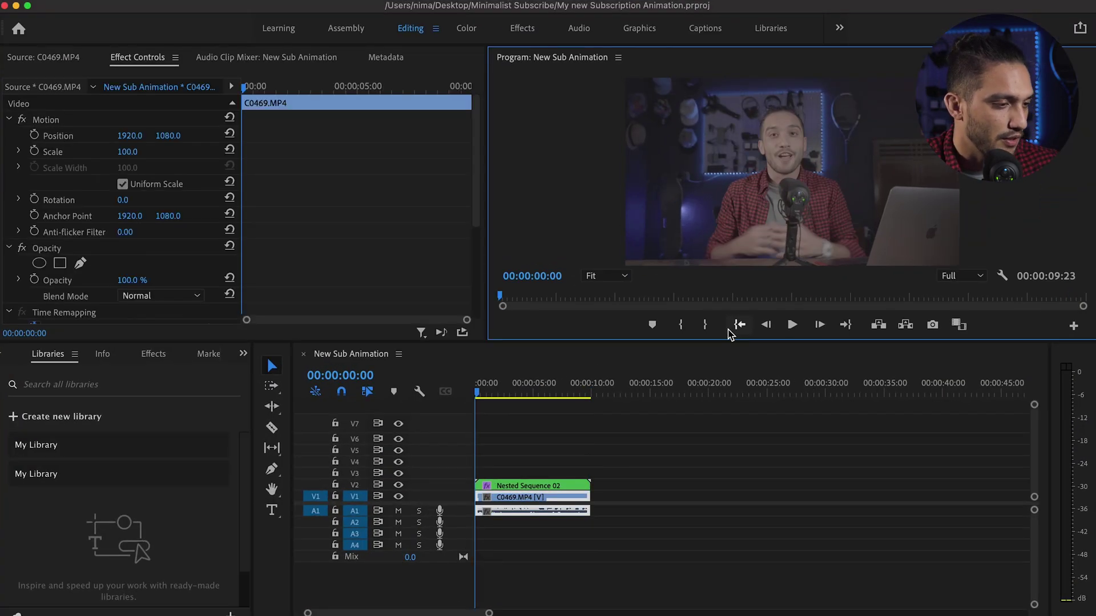
key("space")
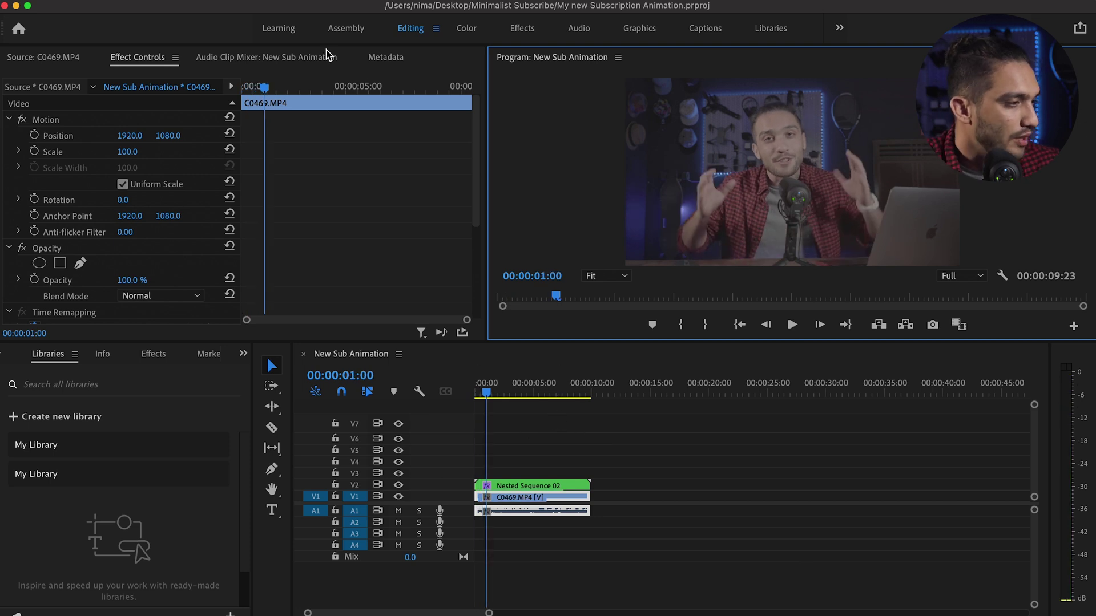
Switch to the Assembly workspace and import ES_Whip Whoosh 5 from the Minimalist Subscribe folder into the project
left_click(347, 28)
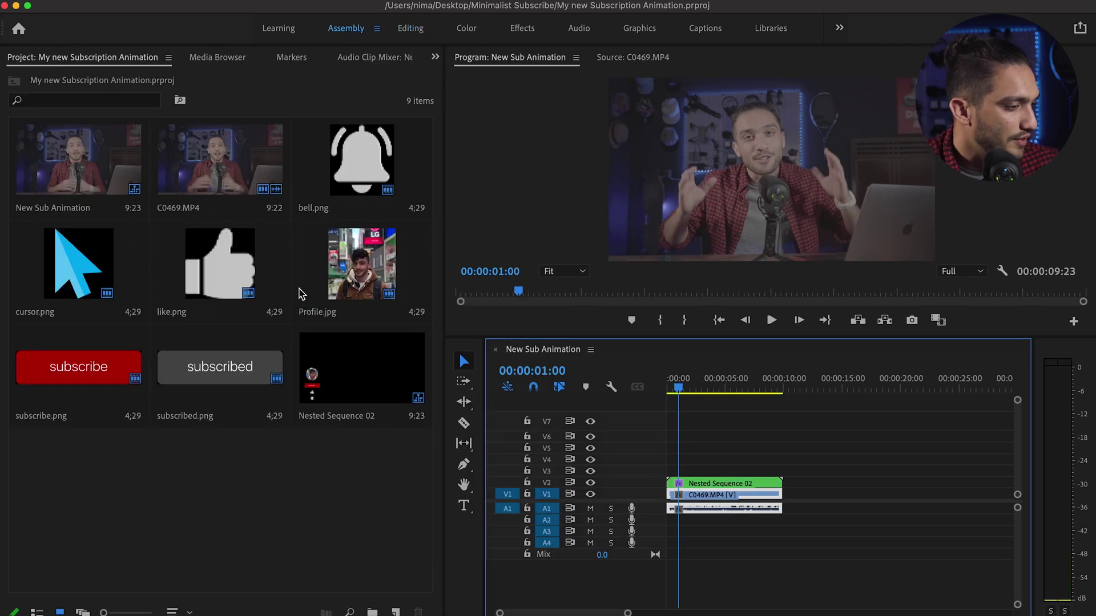
left_click(171, 610)
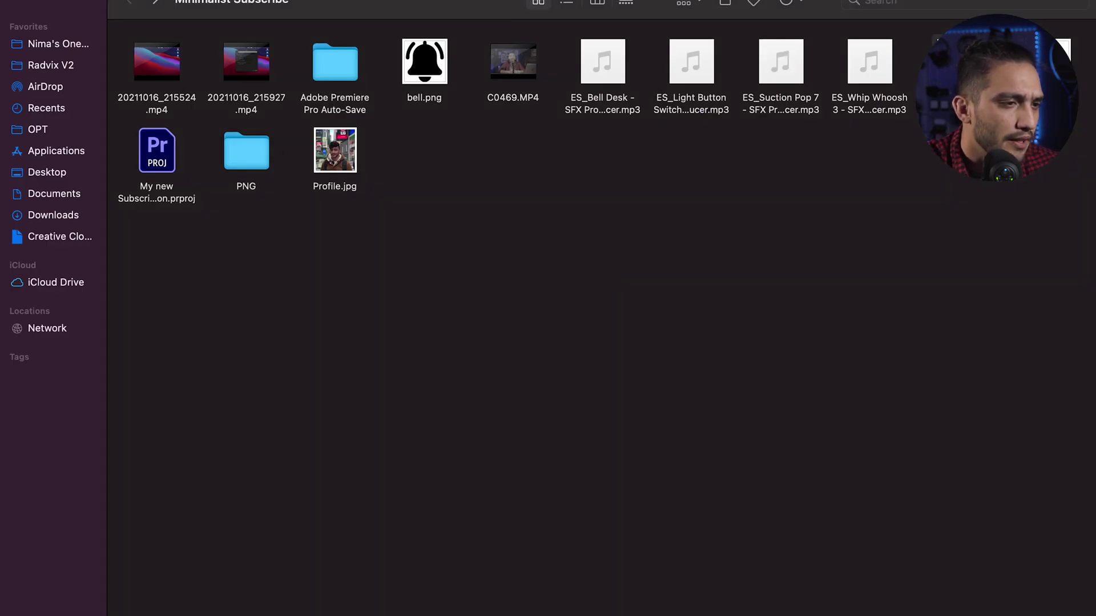
left_click_drag(970, 79, 192, 493)
key("super+Tab")
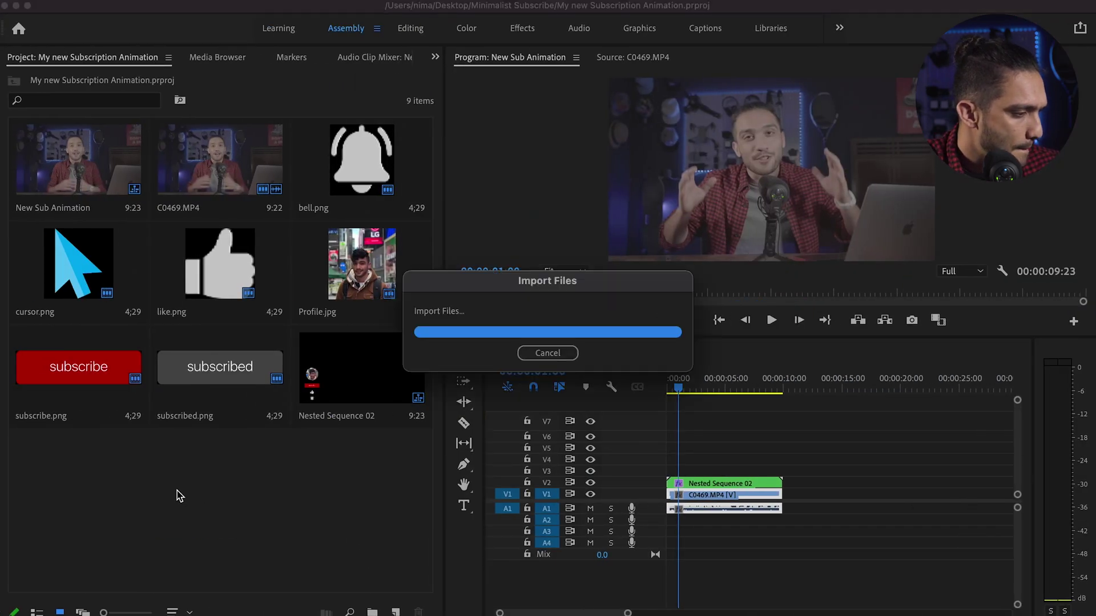
Place the whip whoosh sound on audio track A2 at about 00:00:04:21 for the graphics' slide-in and play it back
left_click(671, 381)
left_click(689, 391)
key("space")
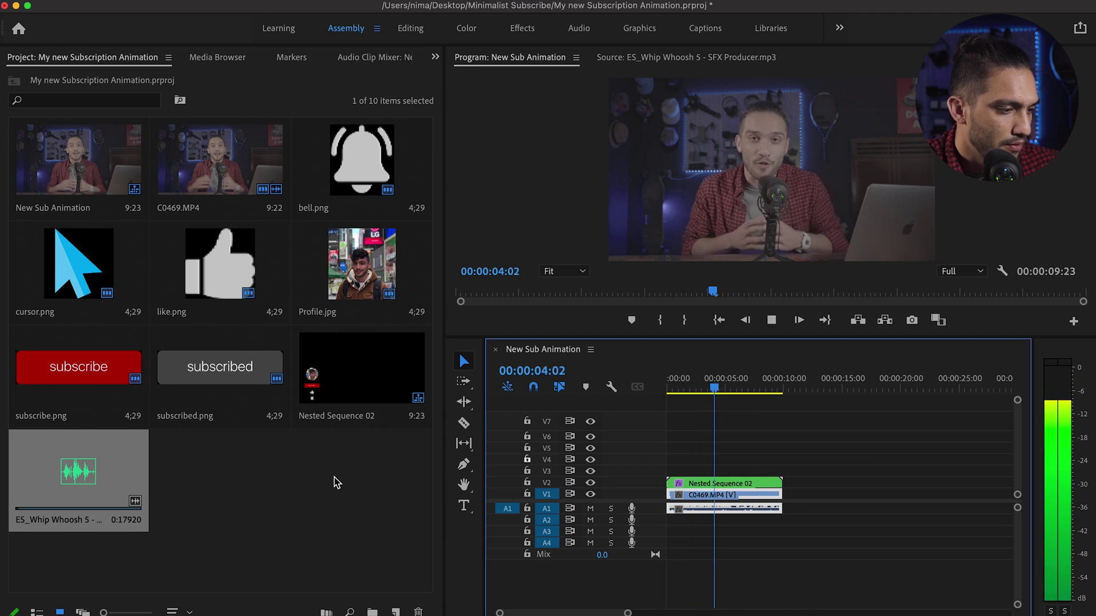
key("space")
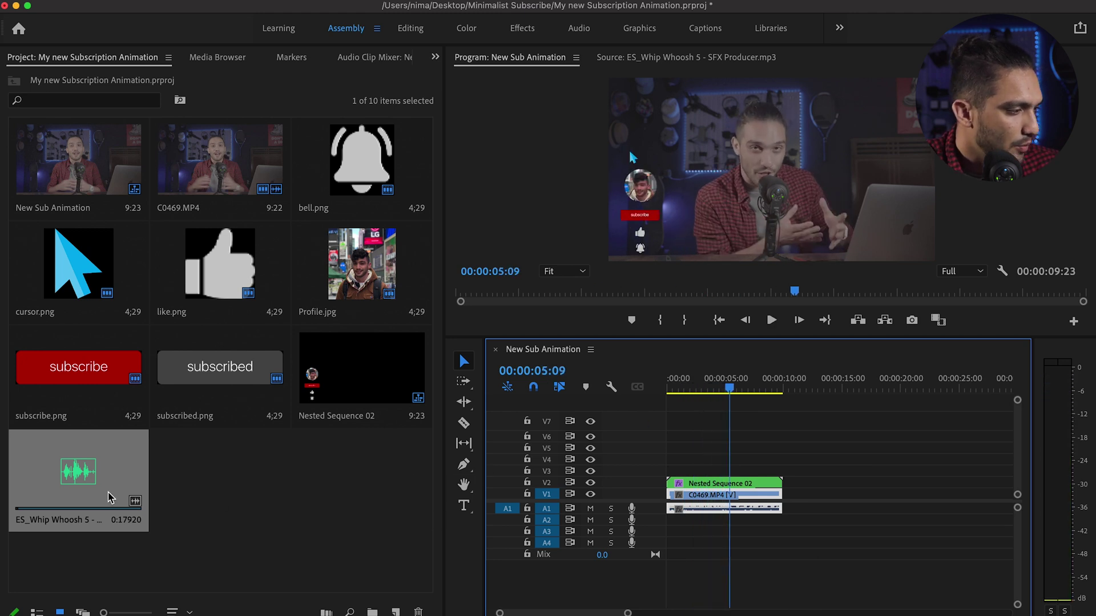
left_click_drag(89, 483, 721, 519)
key("=")
key("=")
key("=")
key("=")
left_click(697, 389)
key("space")
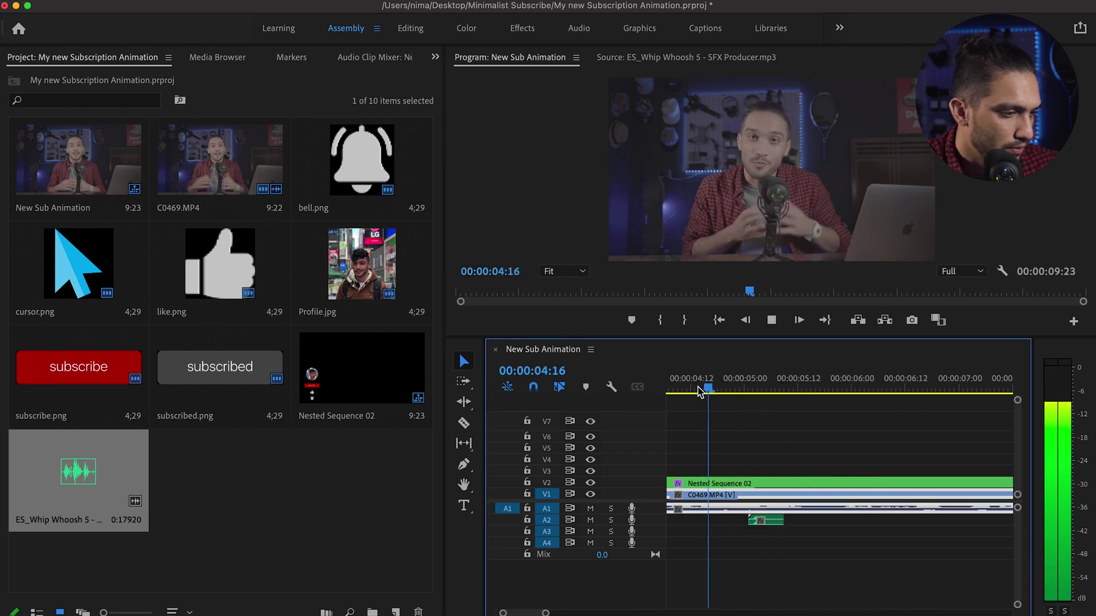
key("space")
In the Editing workspace, set the whip whoosh clip's volume level to 10 dB and save the project
key("alt+shift+3")
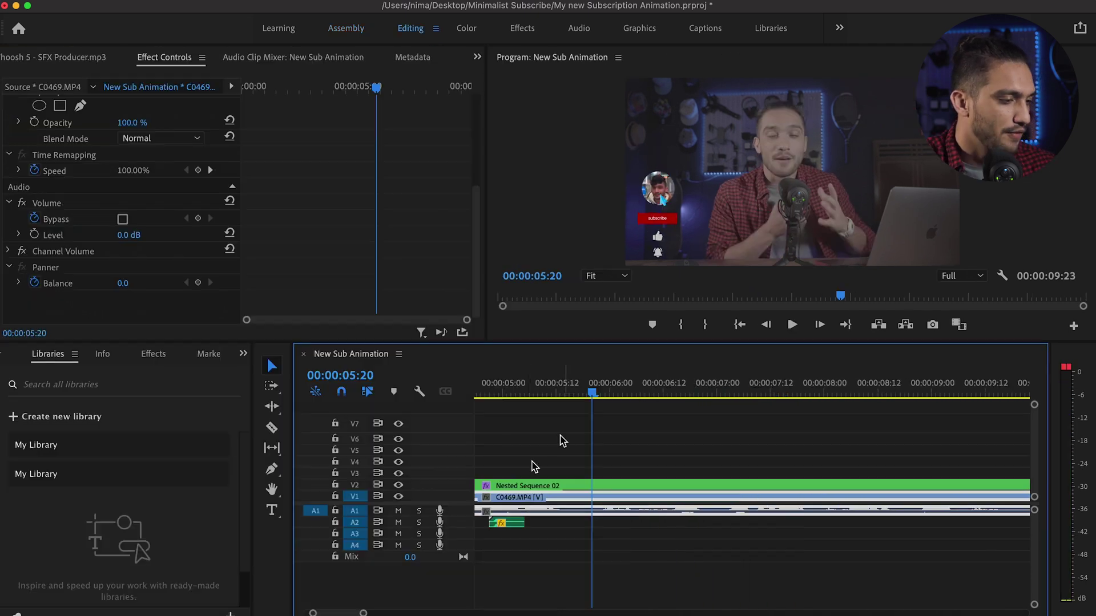
left_click(515, 524)
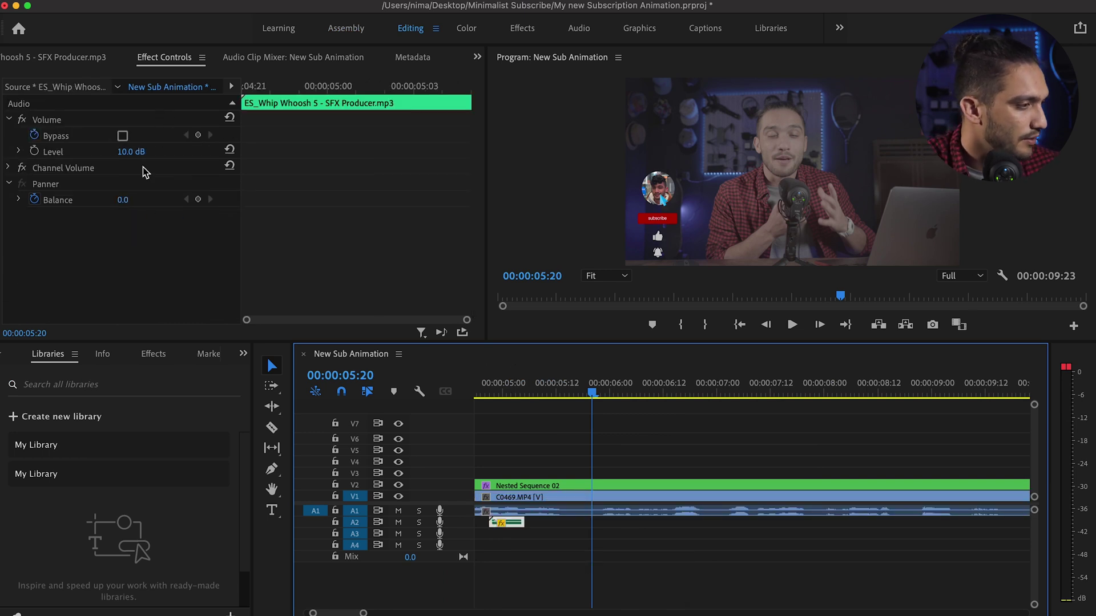
key("super+s")
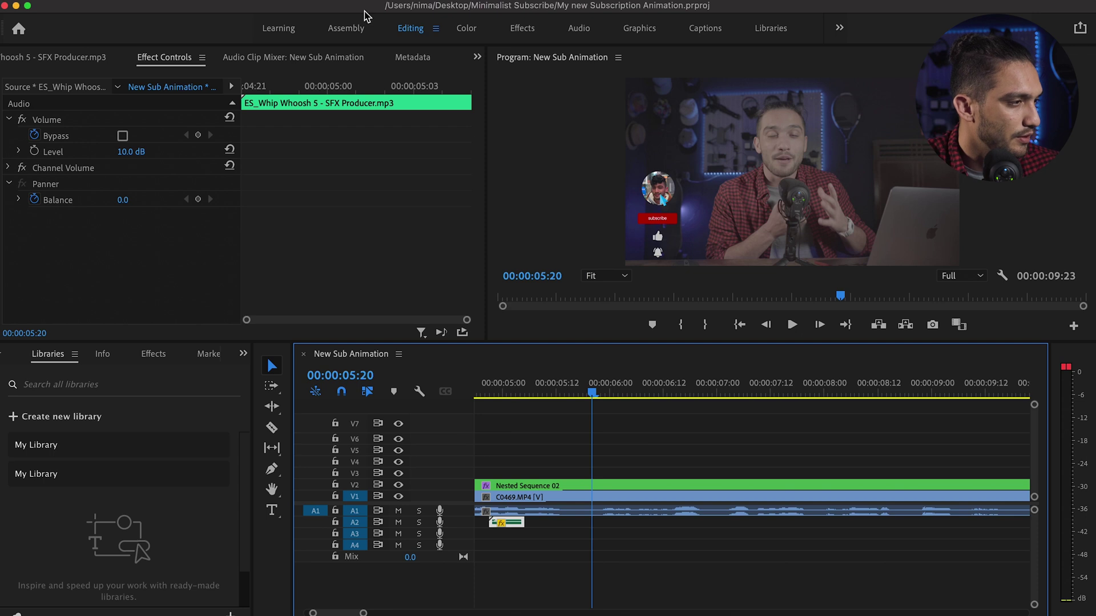
Return to the Assembly workspace and play the sequence's ending to locate the graphics' slide-out
left_click(346, 28)
key("backslash")
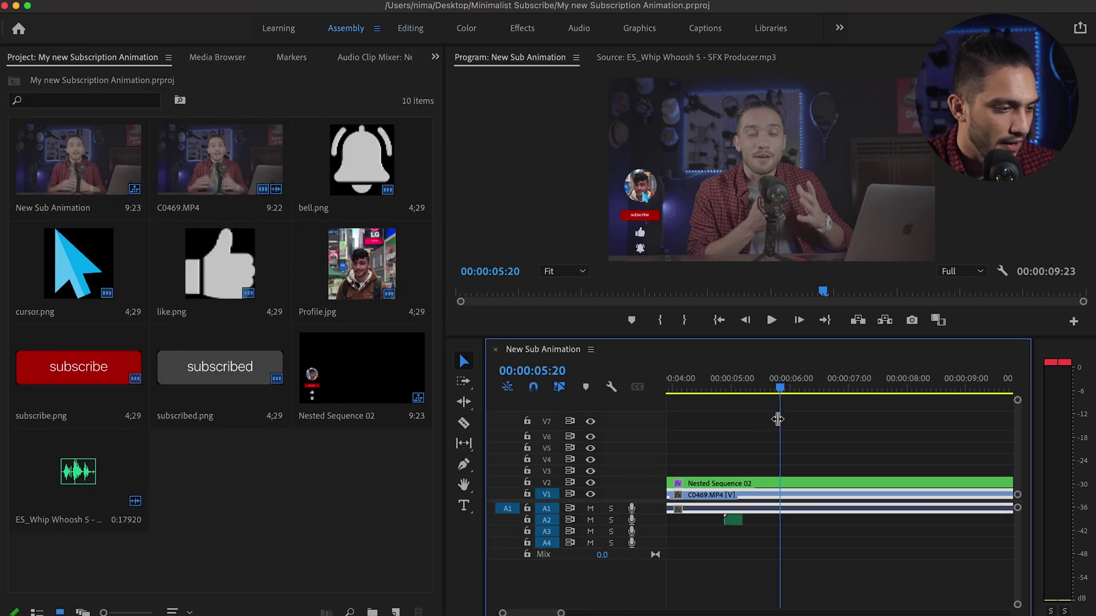
left_click_drag(843, 388, 884, 388)
key("space")
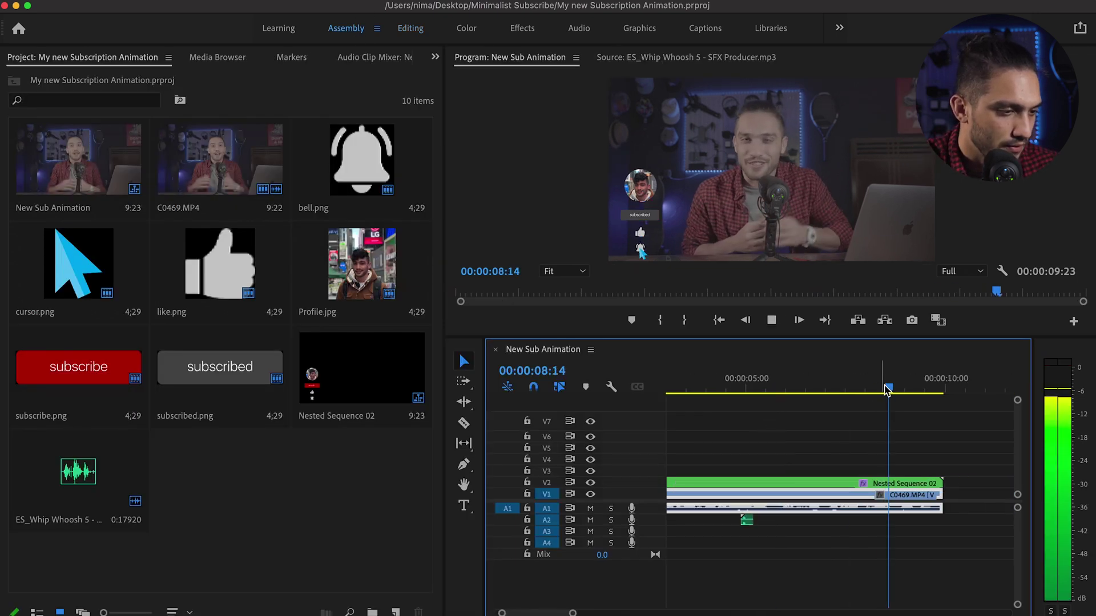
key("space")
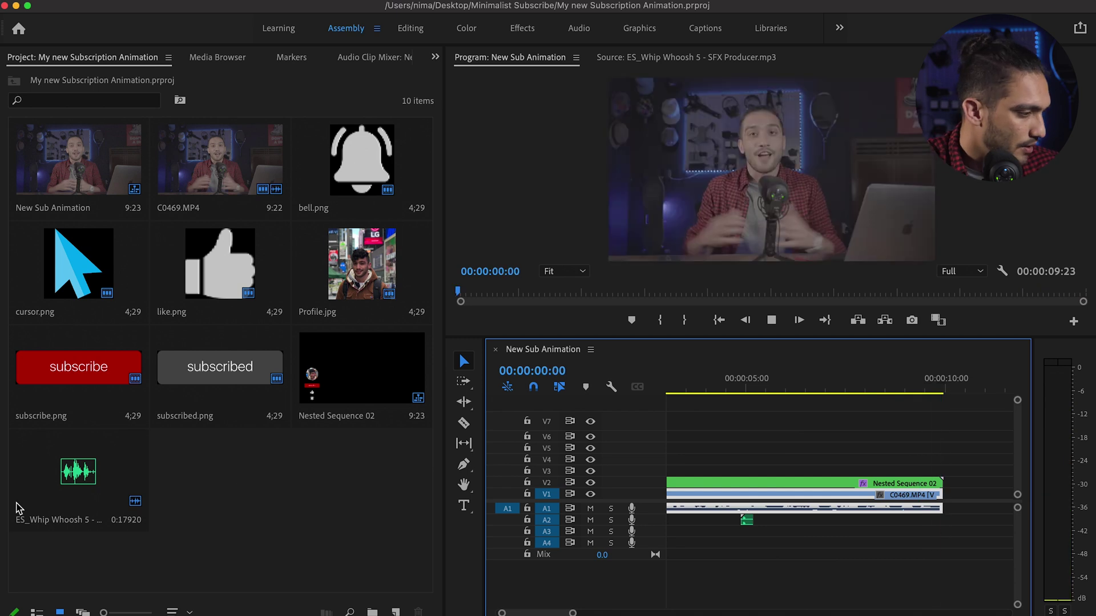
key("space")
Add a second whip whoosh on audio track A2 at about 00:00:09:02 and play through the slide-out
key("minus")
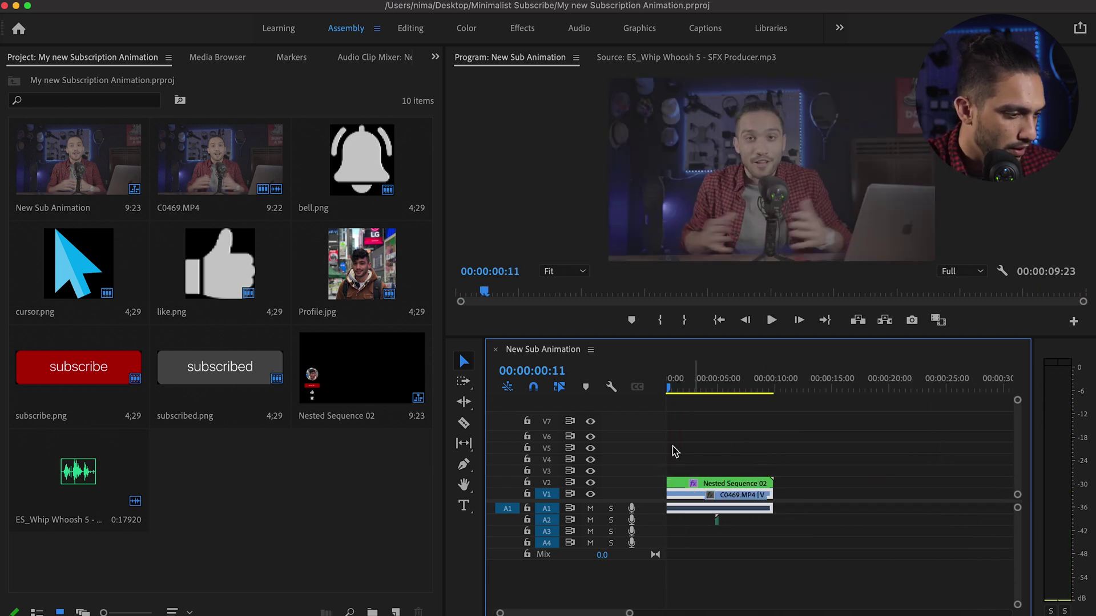
key("equal")
left_click_drag(62, 472, 841, 520)
left_click(826, 389)
key("space")
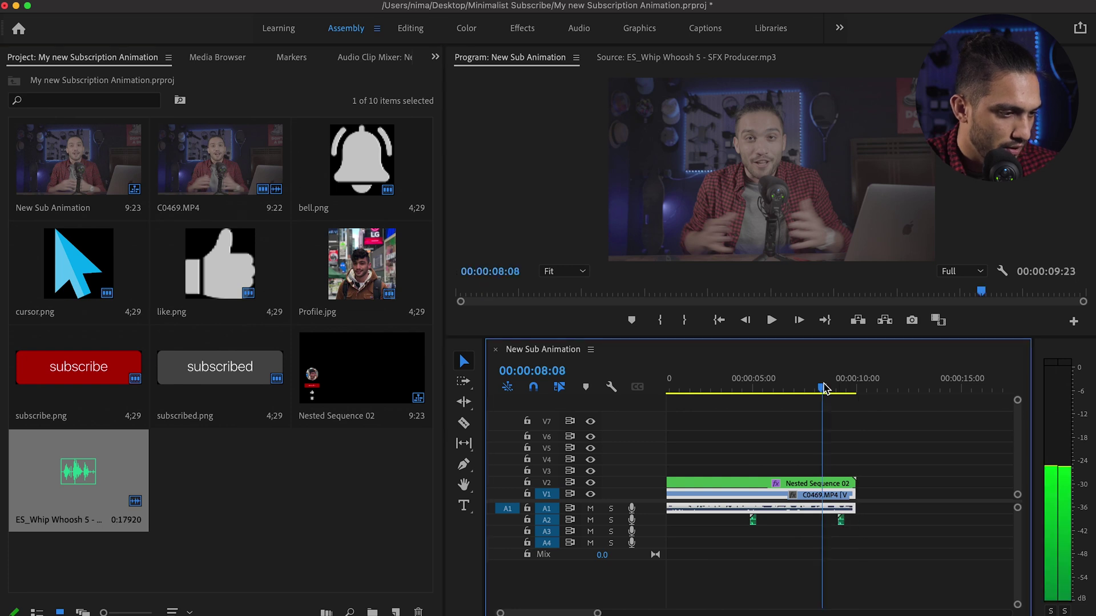
key("space")
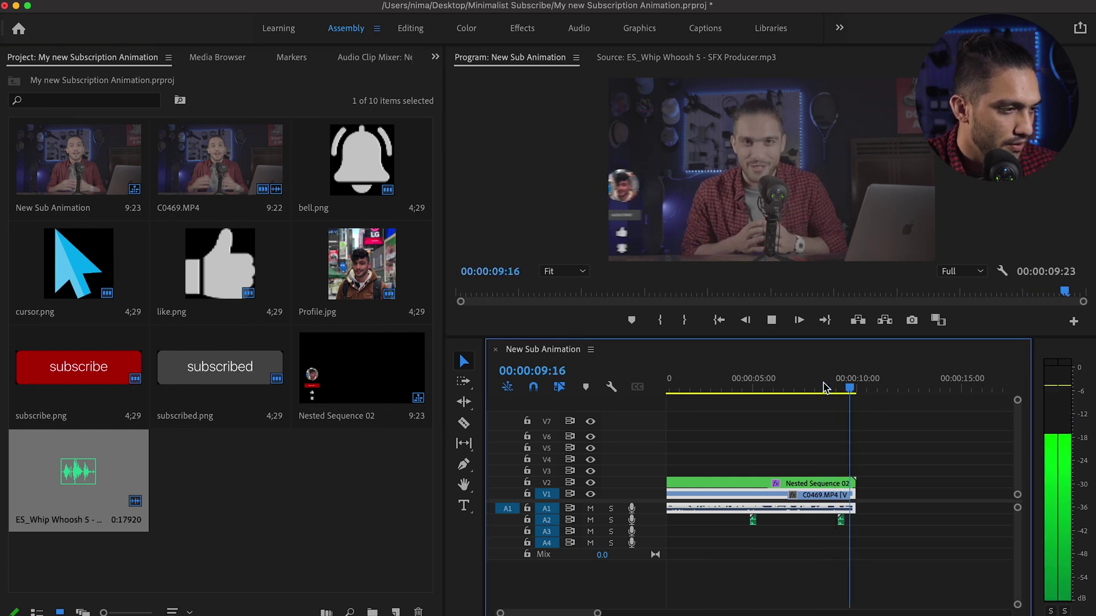
Shift the second whip whoosh later so it ends at 00:00:09:20 and replay the slide-out
key("equal")
key("equal")
key("equal")
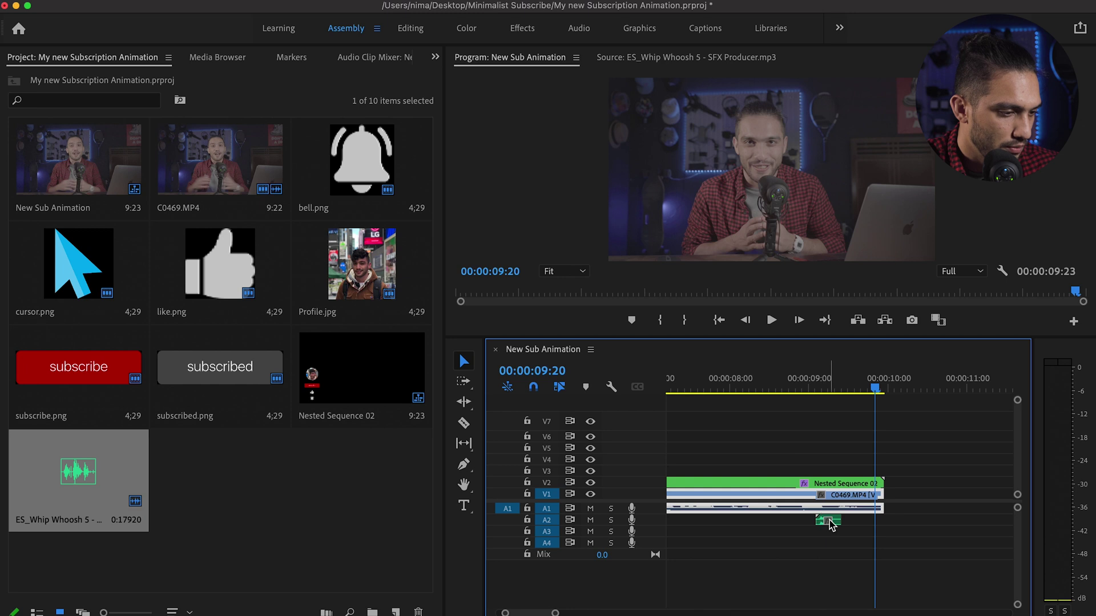
left_click_drag(831, 525, 863, 524)
left_click(835, 391)
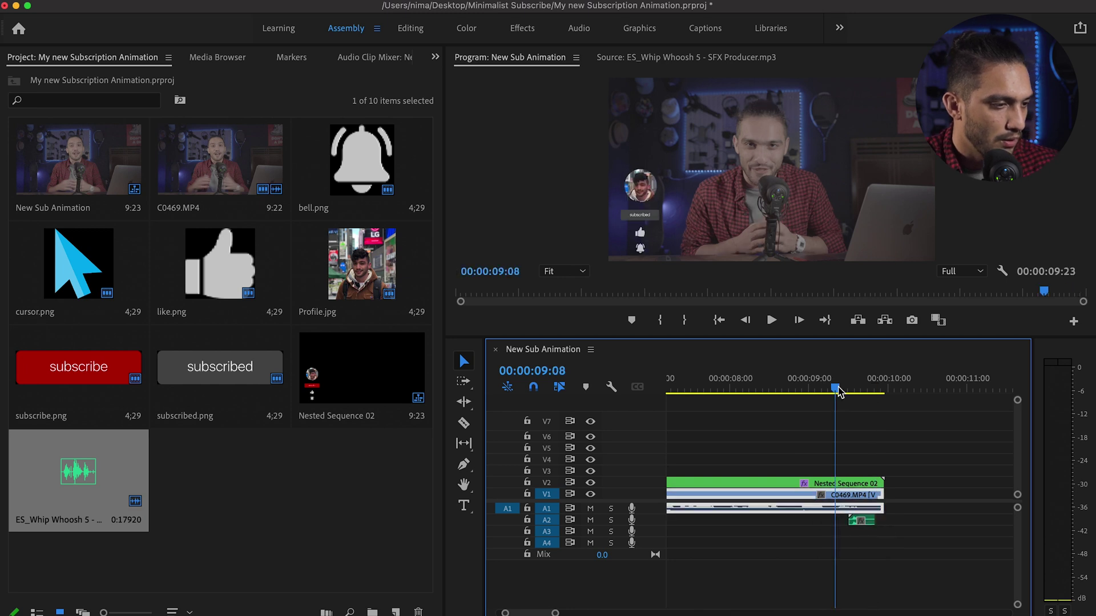
key("space")
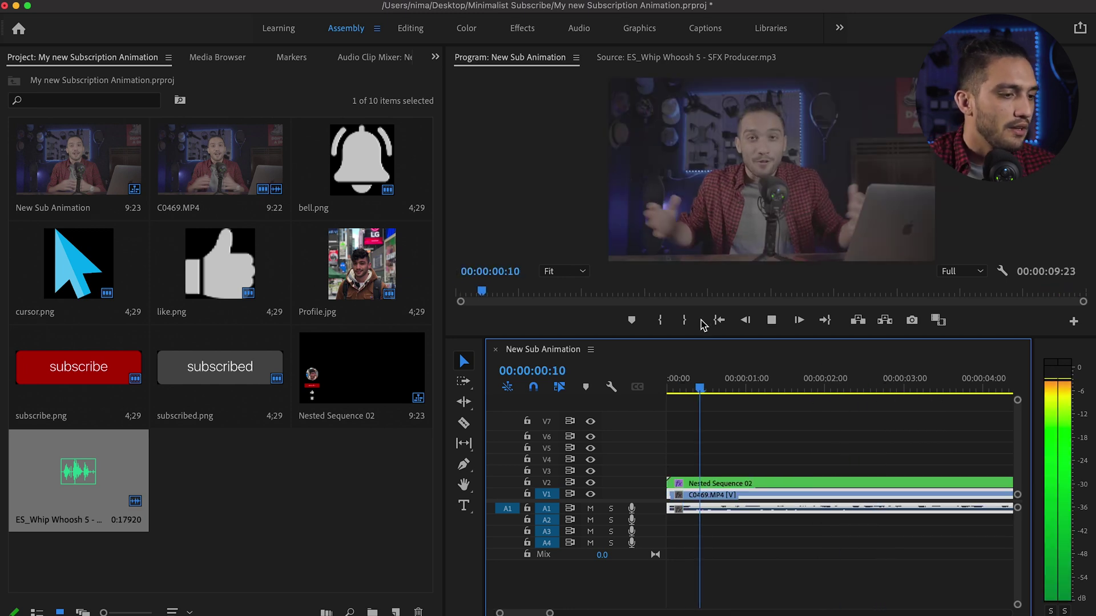
Stop playback and park the playhead at 00:00:06:17, where the cursor is on the subscribe button
key("space")
key("minus")
key("minus")
key("minus")
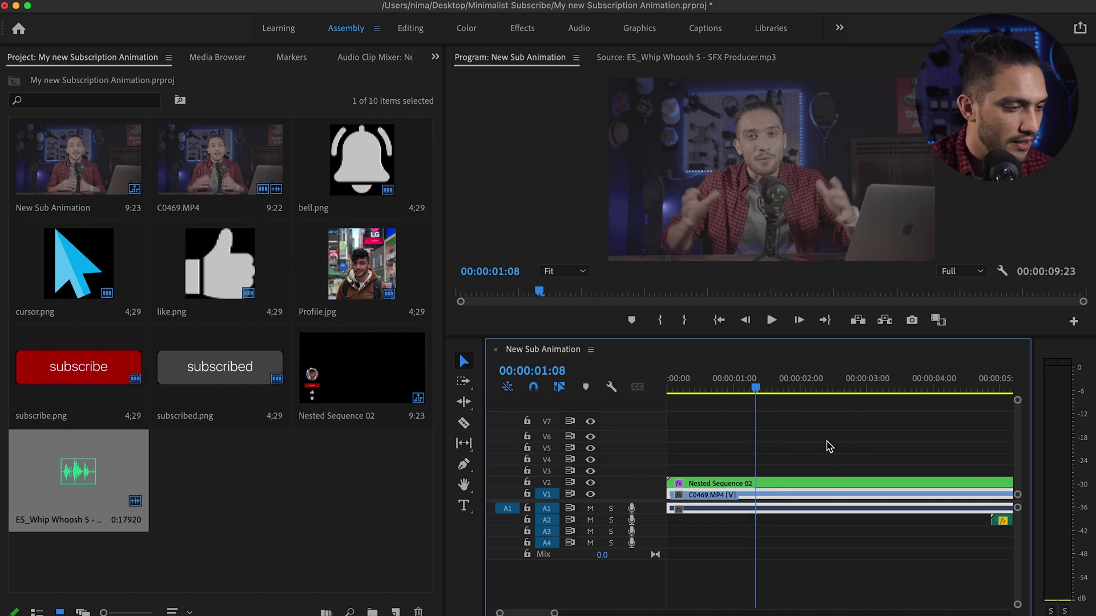
left_click(769, 392)
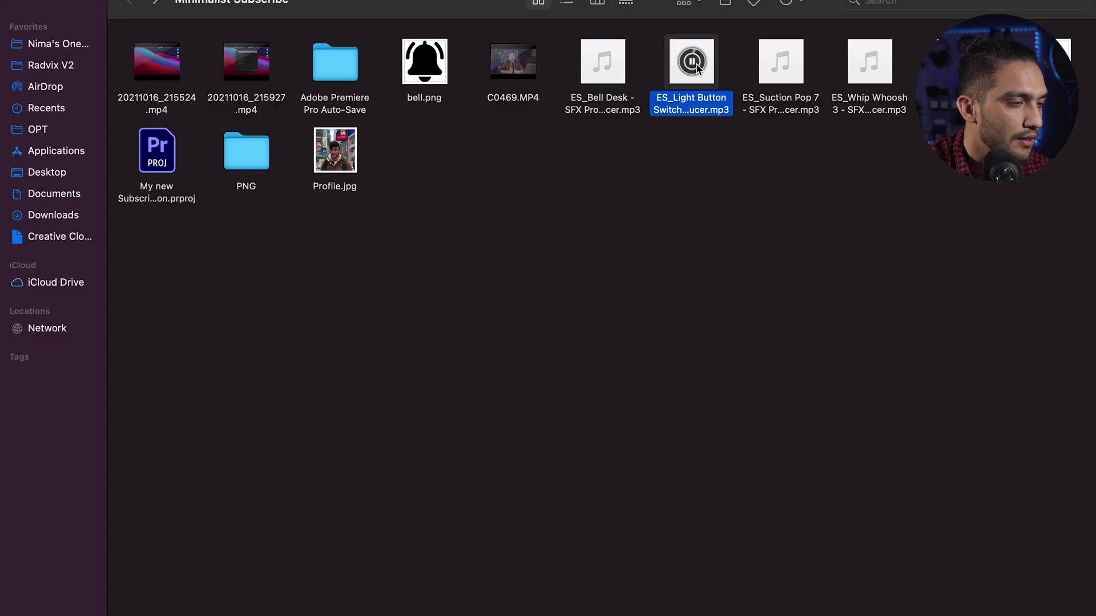
Preview ES_Light Button Switch Click in the Minimalist Subscribe folder and import it into the project
key("space")
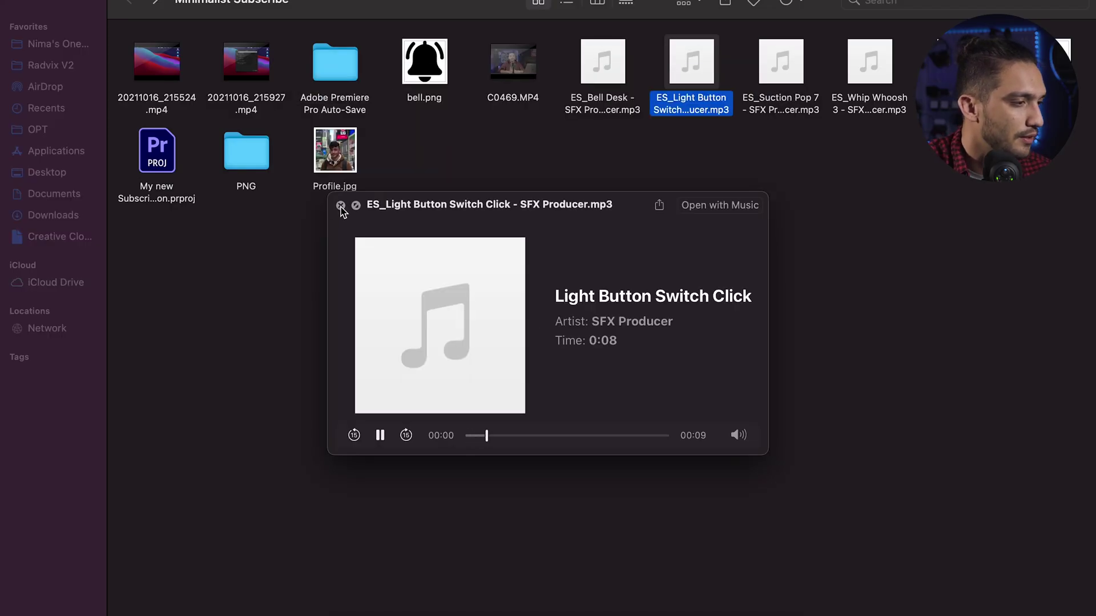
left_click(341, 205)
left_click_drag(691, 63, 276, 489)
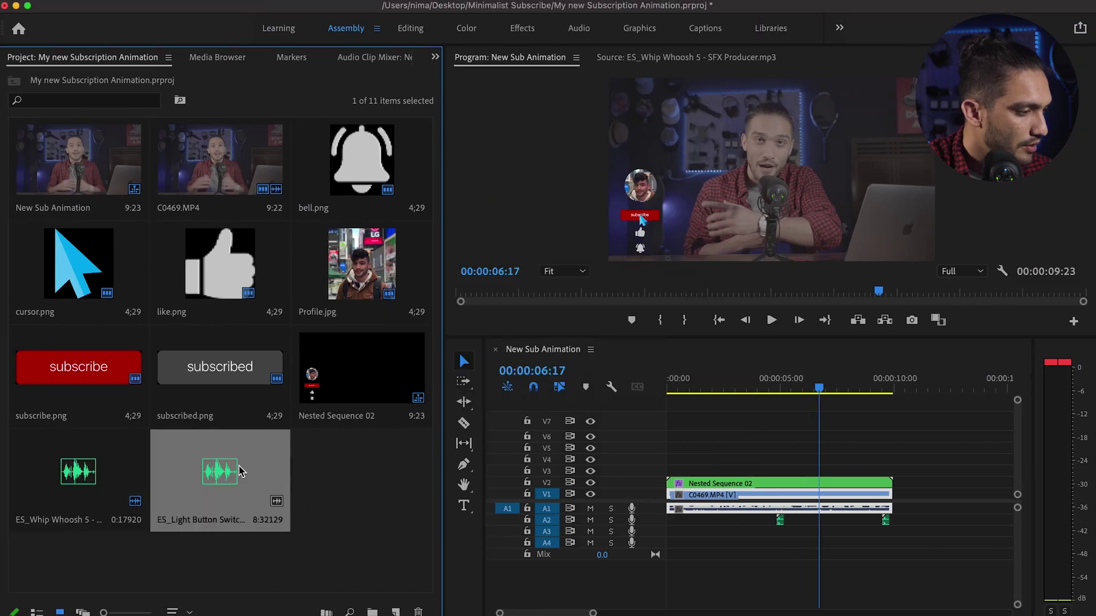
Audition ES_Light Button Switch Click in the source monitor and mark in and out points around its fourth click, starting at about 00;00;04;20
double_click(239, 471)
left_click(590, 291)
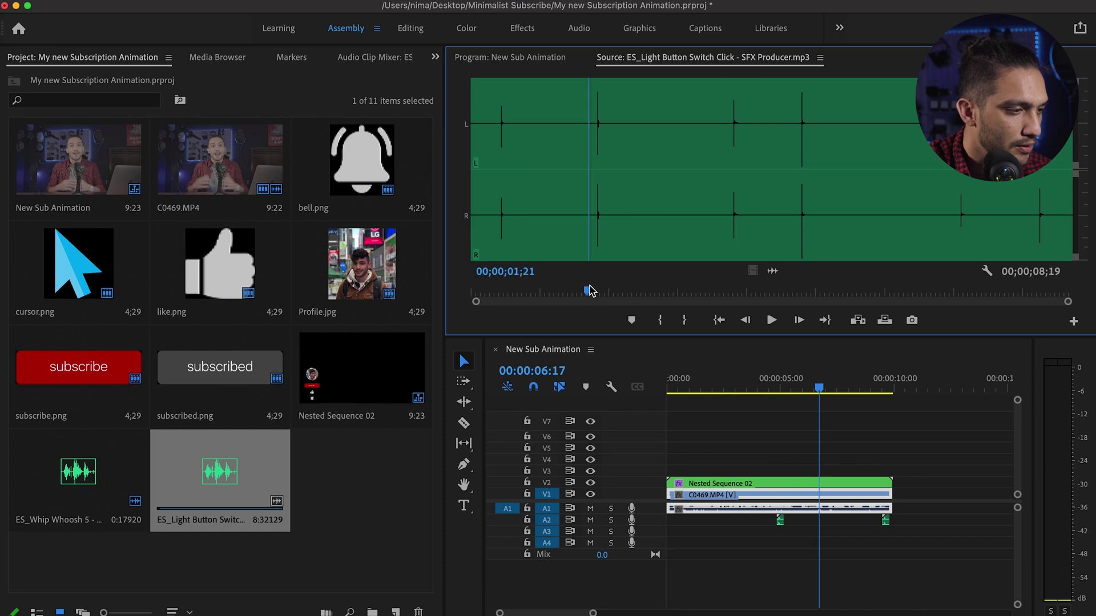
key("space")
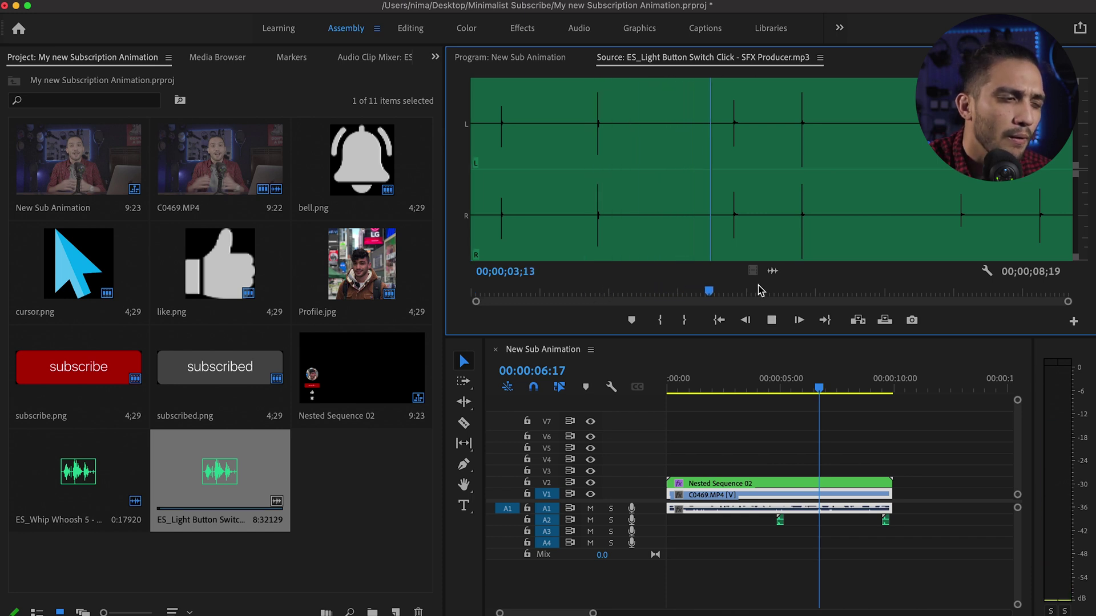
left_click(793, 291)
left_click(660, 321)
key("space")
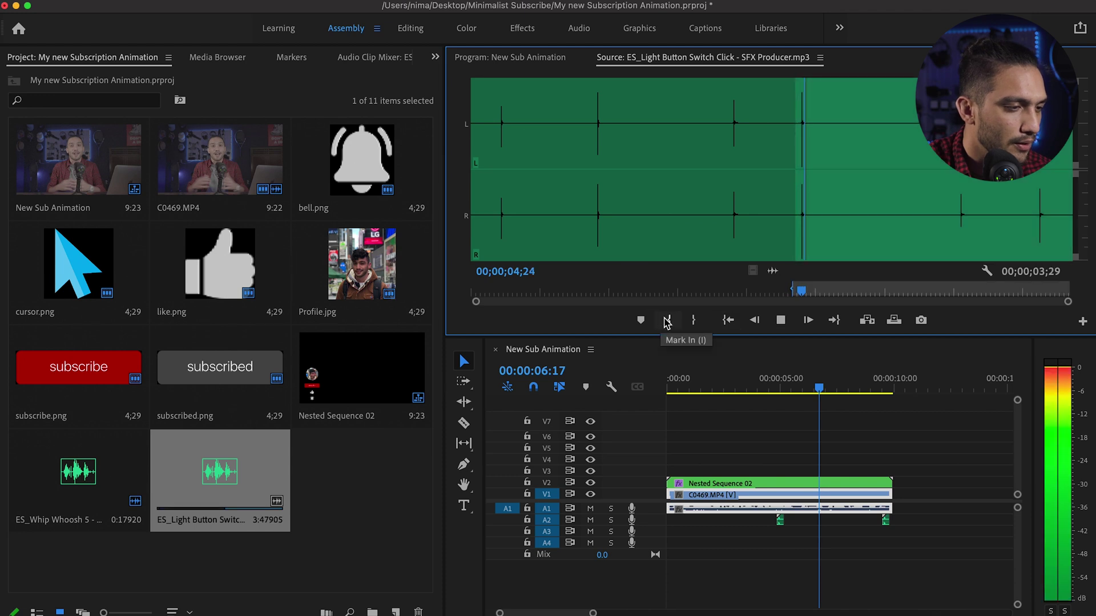
key("space")
left_click(684, 320)
Place the trimmed click sound on audio track A2 so it ends at about 00:00:06:17, and play through the subscribe click
left_click_drag(232, 467, 815, 520)
left_click(798, 394)
key("space")
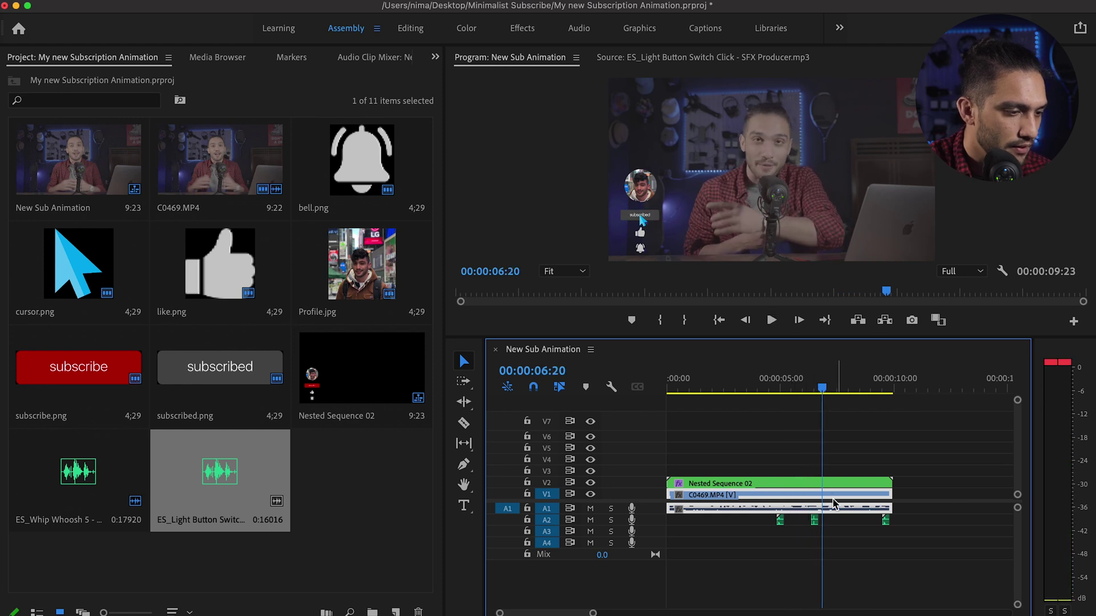
key("=")
key("=")
left_click(781, 388)
key("space")
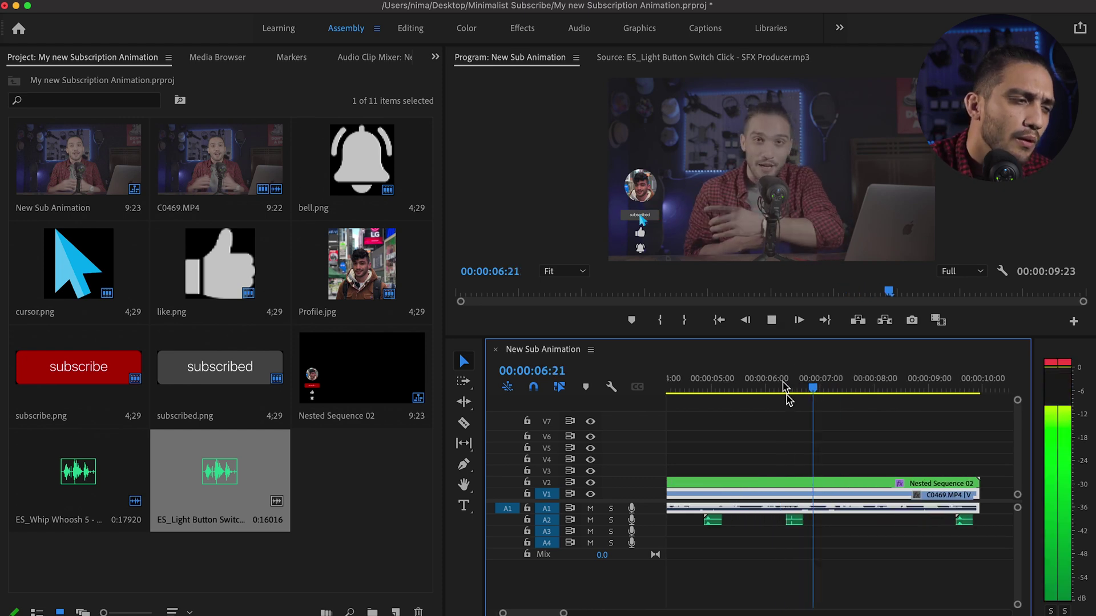
key("space")
Shift the click sound later on A2 so it starts at about 00:00:06:16, and replay the subscribe click
left_click_drag(795, 520, 811, 520)
left_click(793, 392)
key("space")
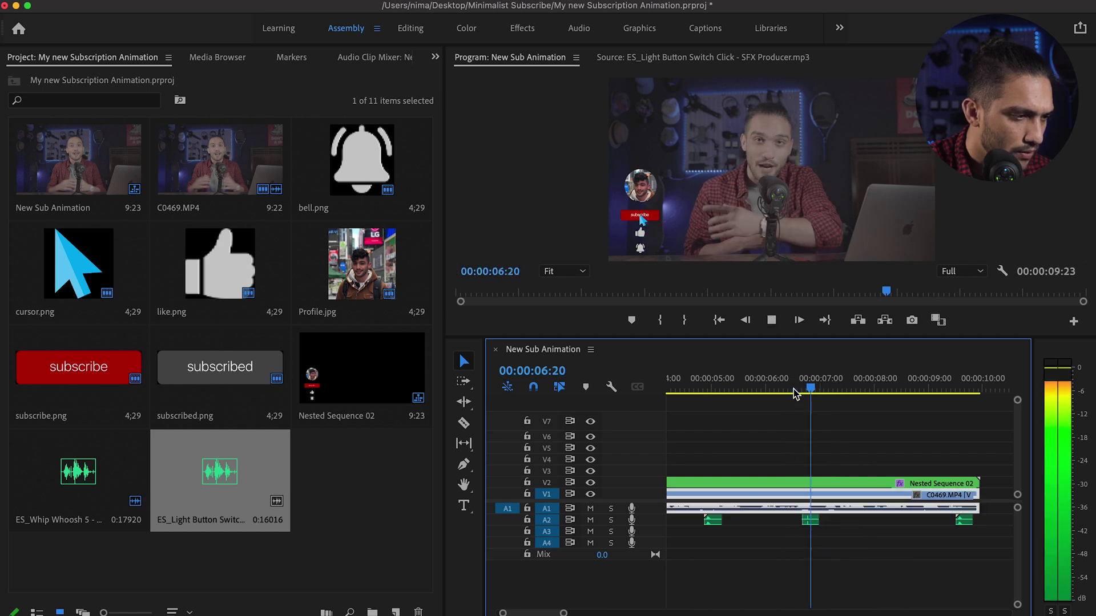
key("space")
In the Editing workspace, turn off Level keyframing for the click sound, set its level to 10 dB and play it back
left_click(815, 521)
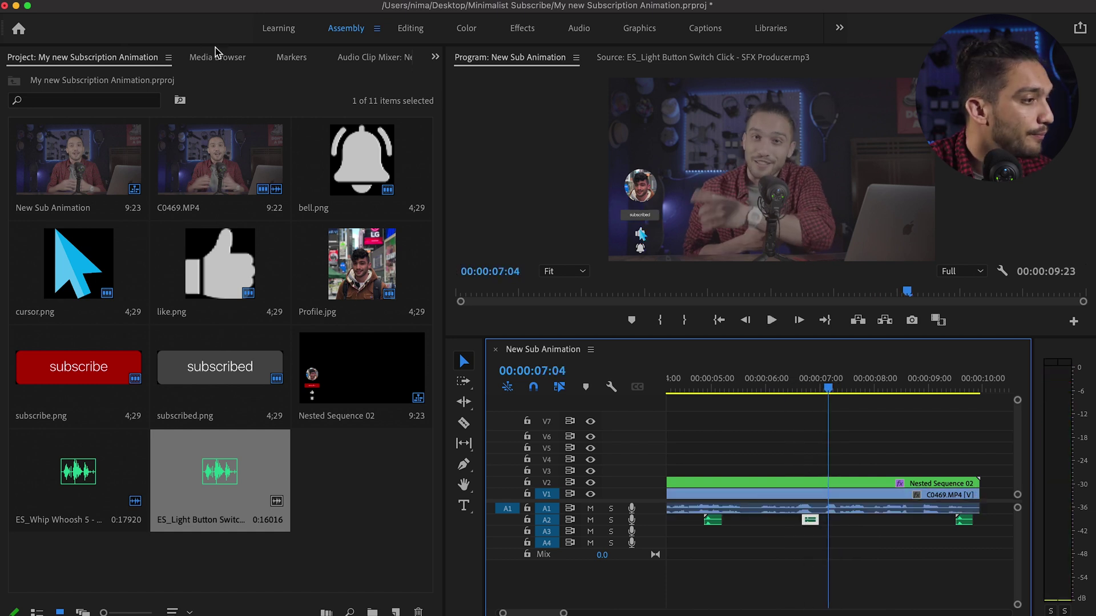
left_click(415, 33)
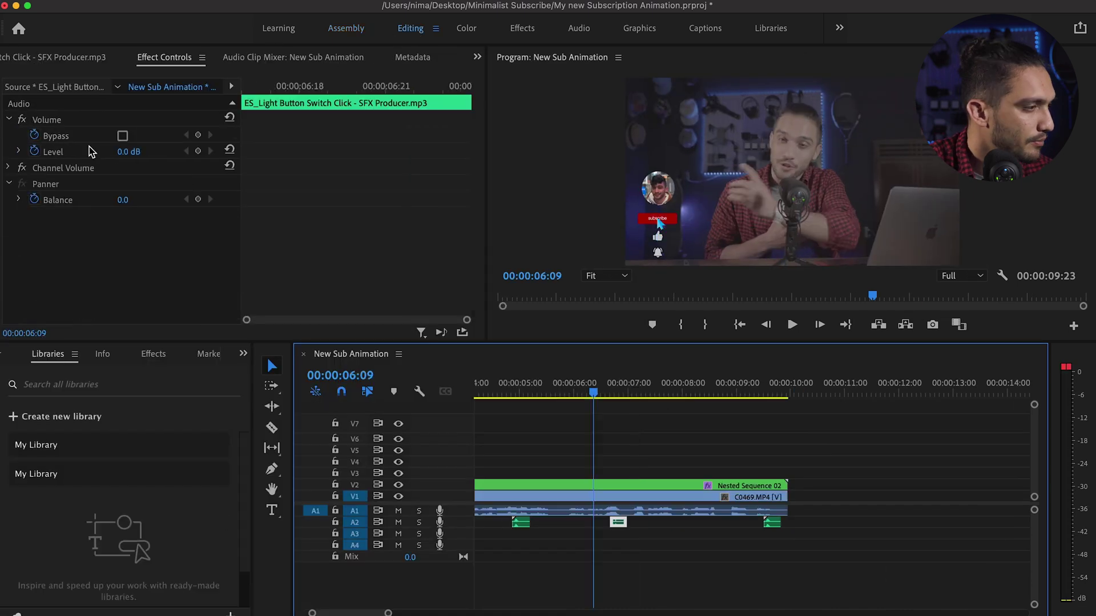
key("super+s")
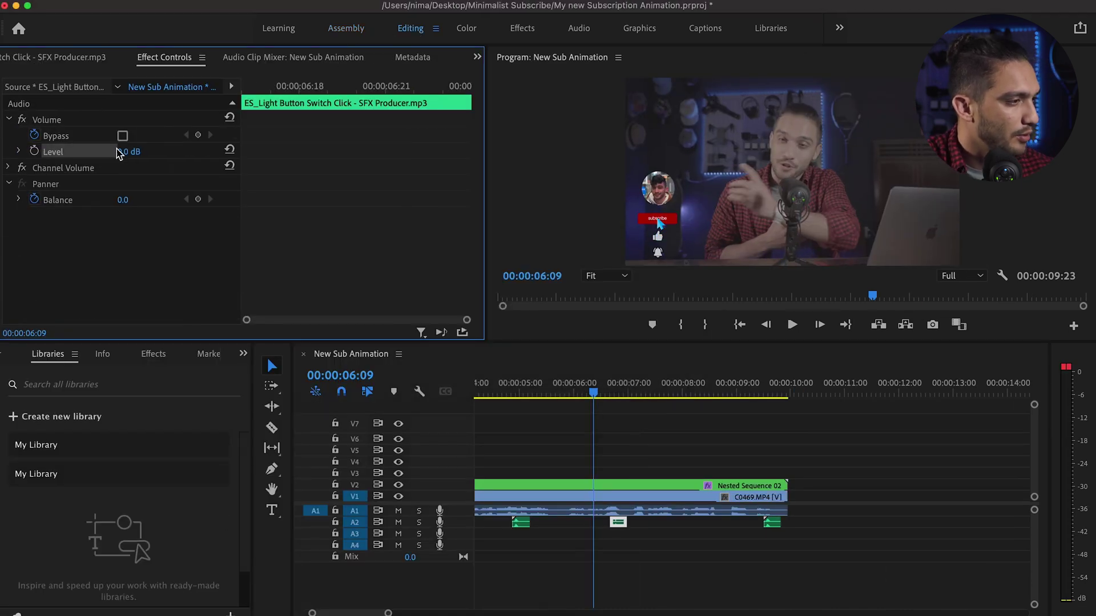
left_click(140, 151)
type("10")
key("Return")
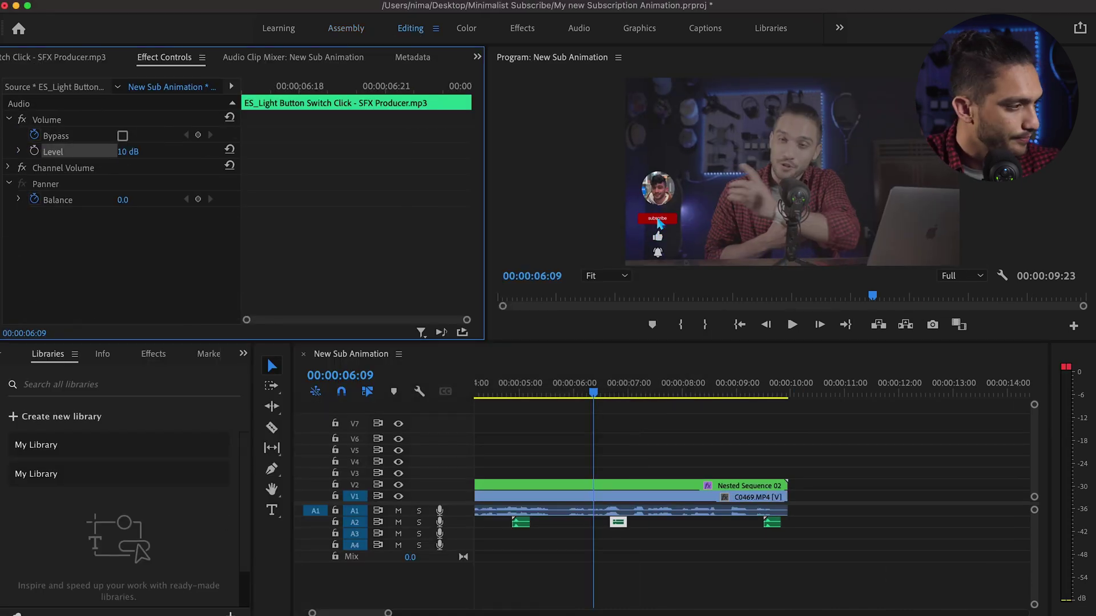
key("space")
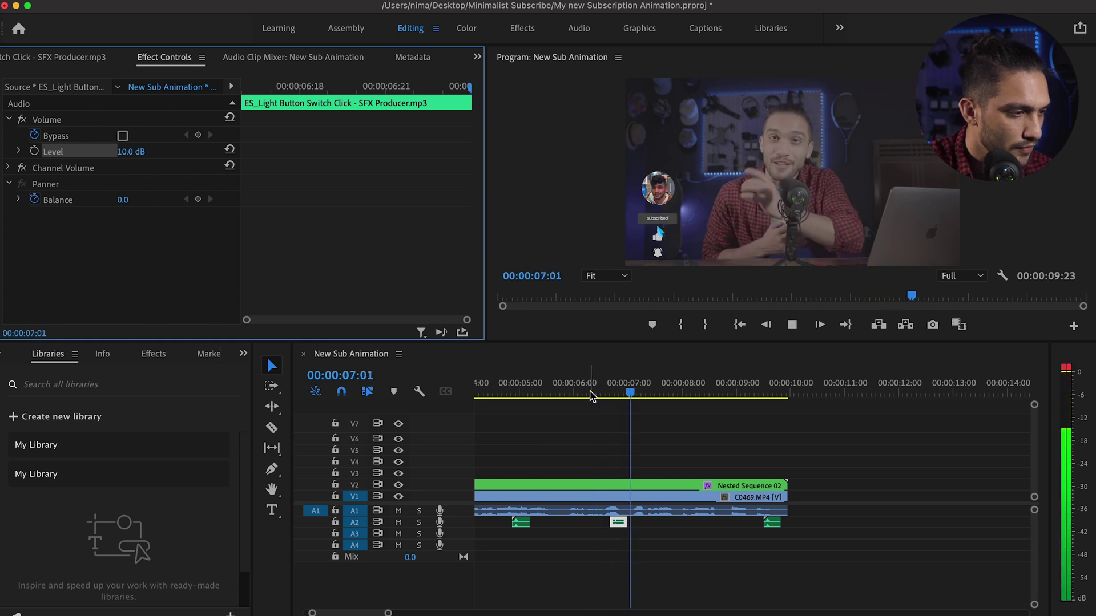
left_click(637, 502)
Copy the click sound to audio track A2 at about 00:00:07:18 for the like click and play it back
left_click(617, 521)
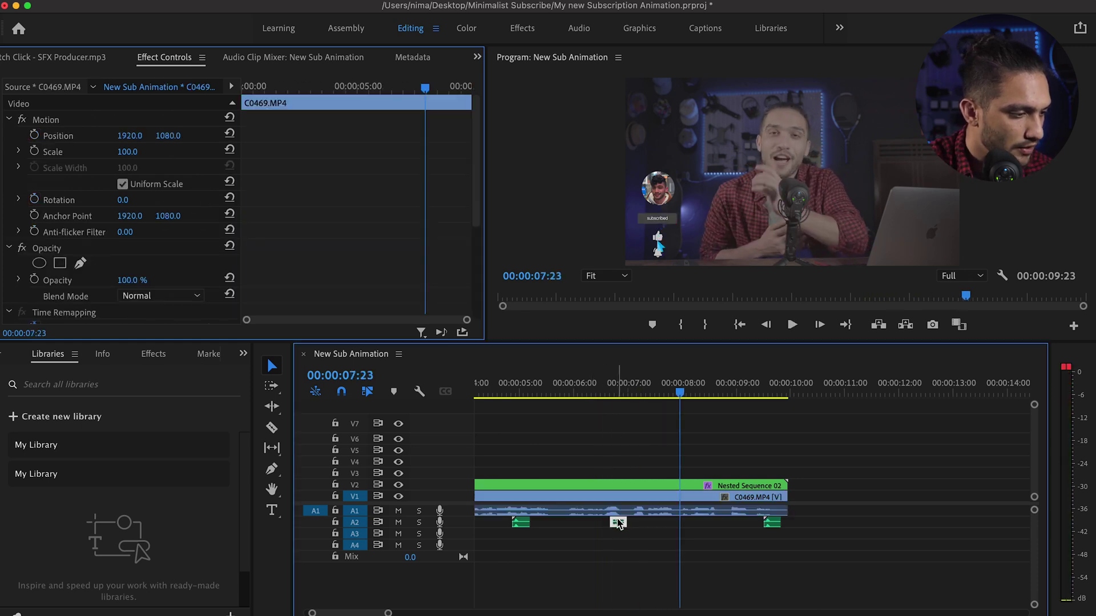
left_click(831, 388)
key("cmd+v")
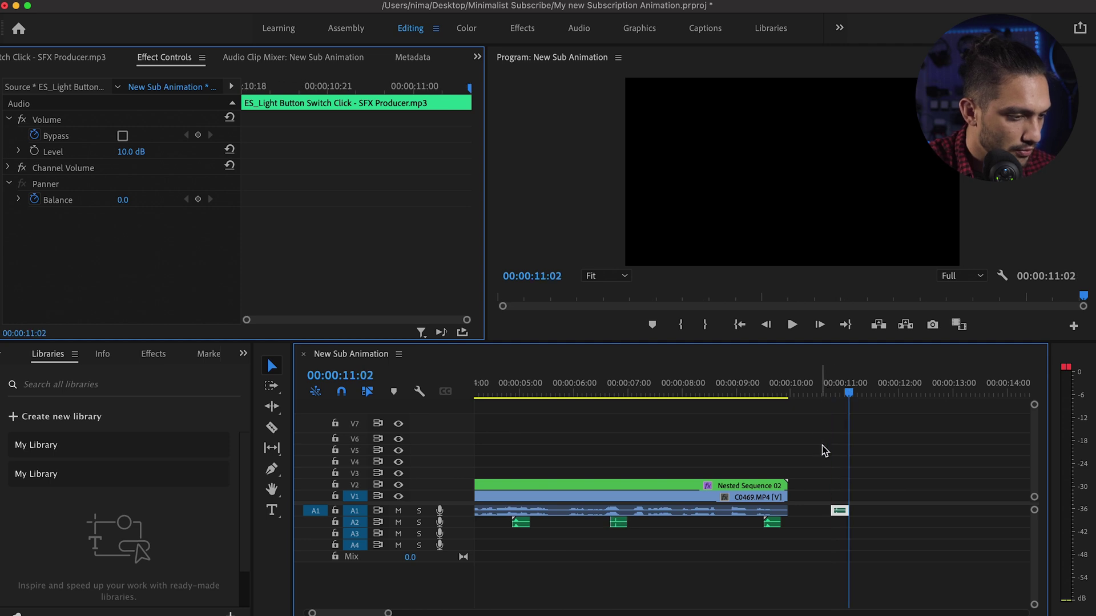
left_click_drag(841, 516, 678, 525)
left_click(640, 386)
key("space")
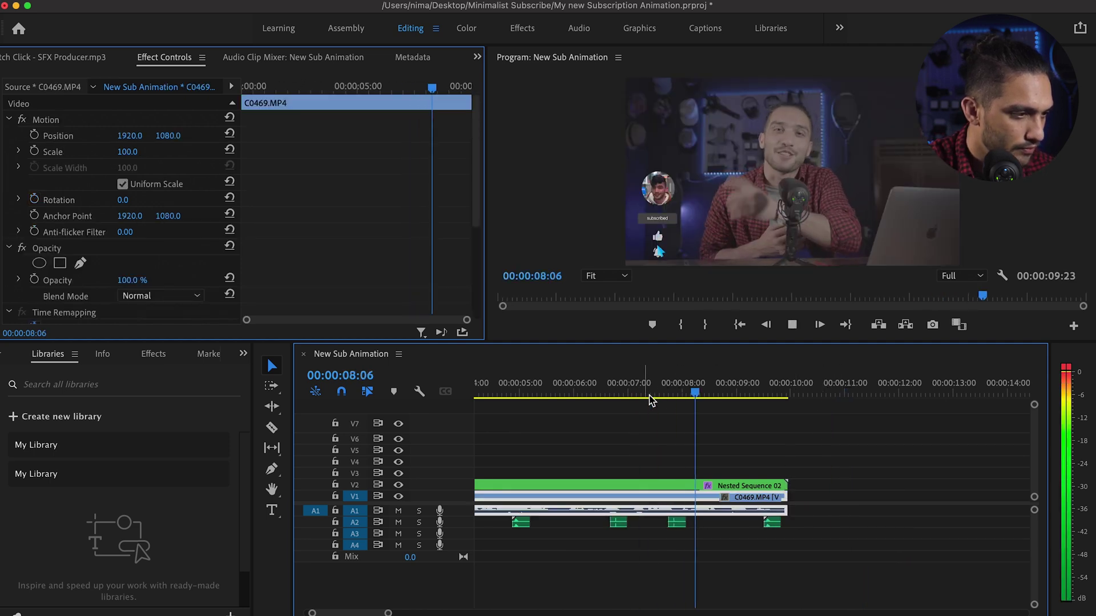
key("space")
Add another copy of the click sound on audio track A2 at about 00:00:08:13 for the bell click and play it back
left_click(677, 524)
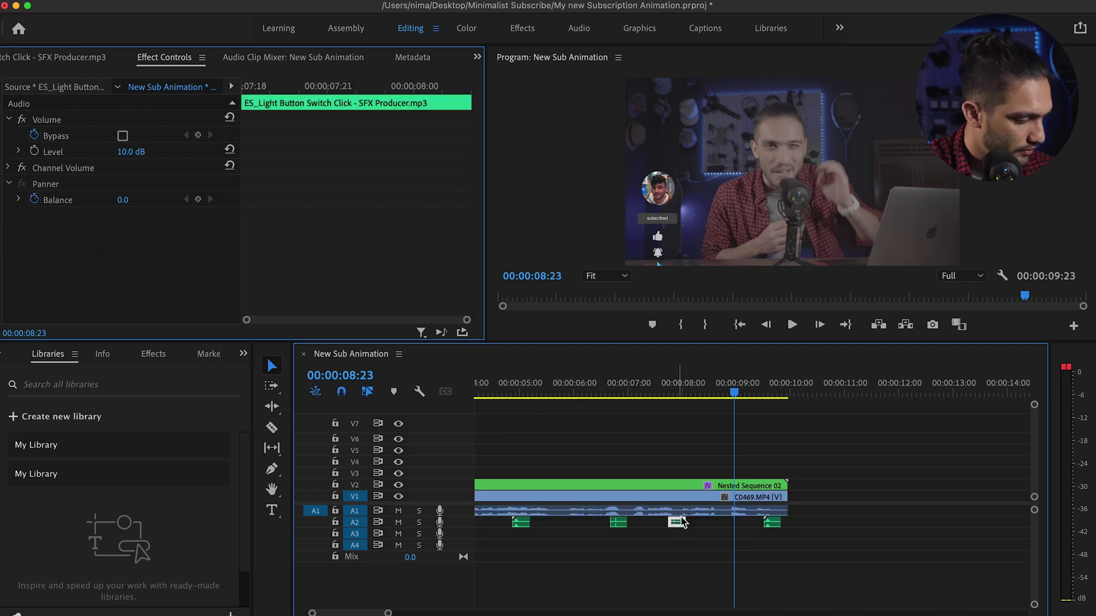
left_click(824, 389)
key("super+v")
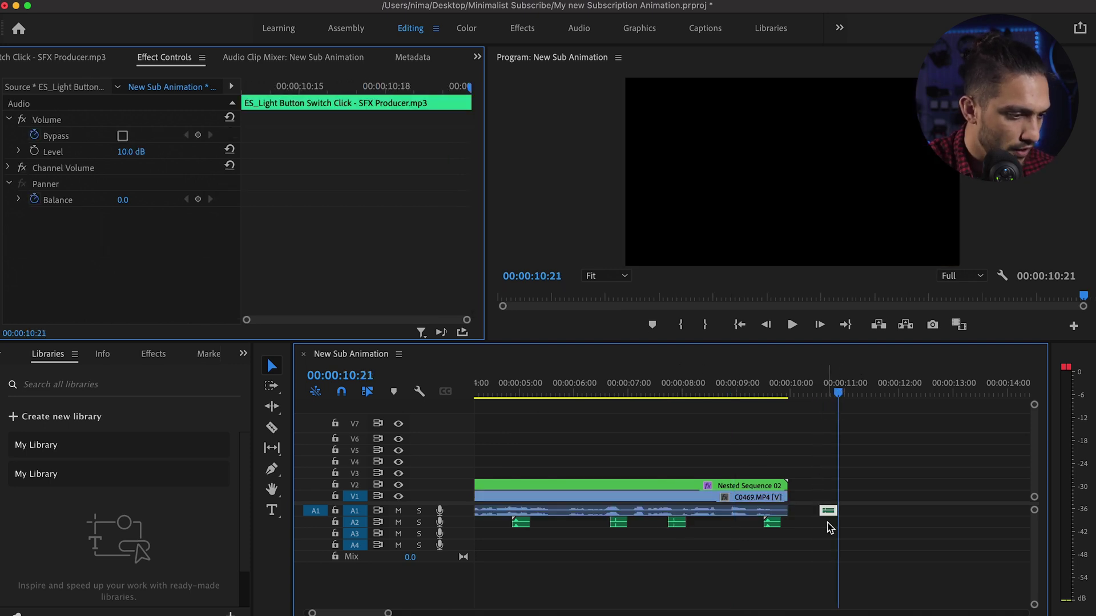
left_click_drag(829, 513, 722, 524)
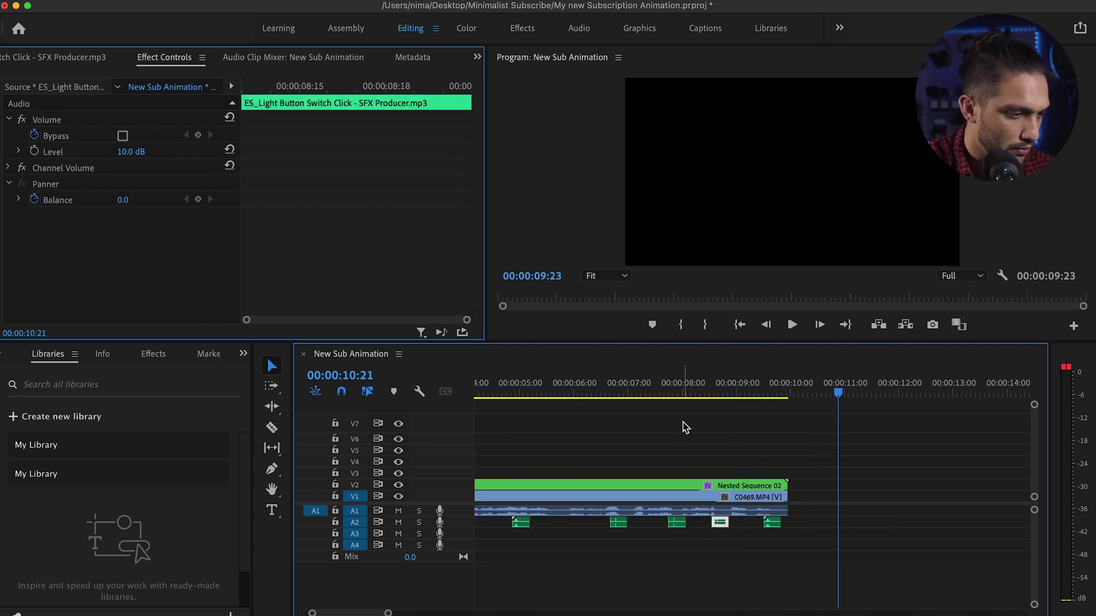
left_click(699, 392)
key("space")
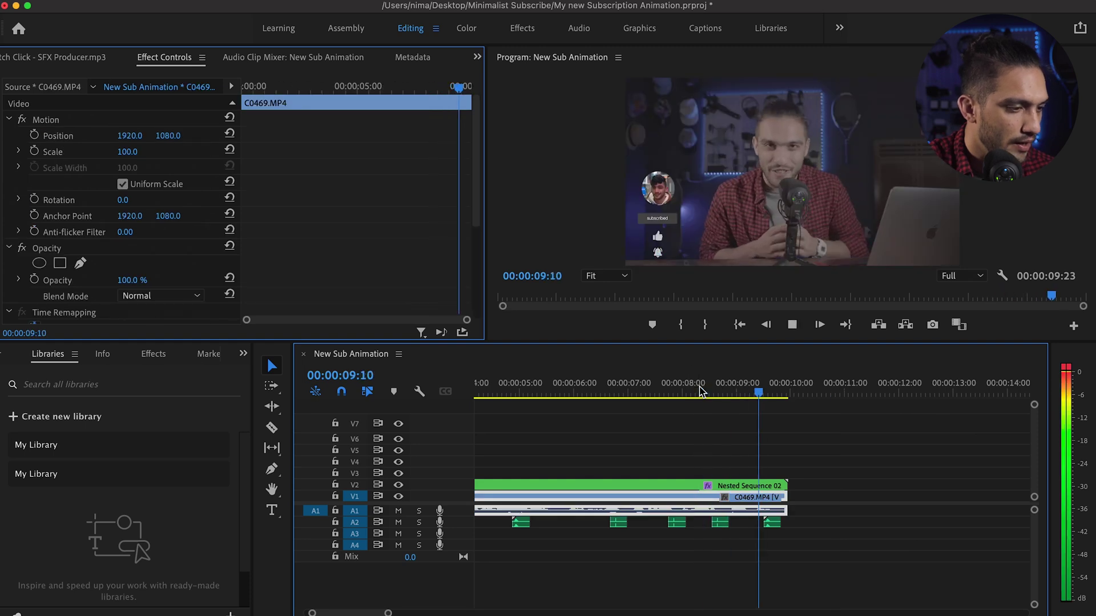
Replay the subscribe and like clicks to check the timing of their sounds
left_click(606, 390)
key("space")
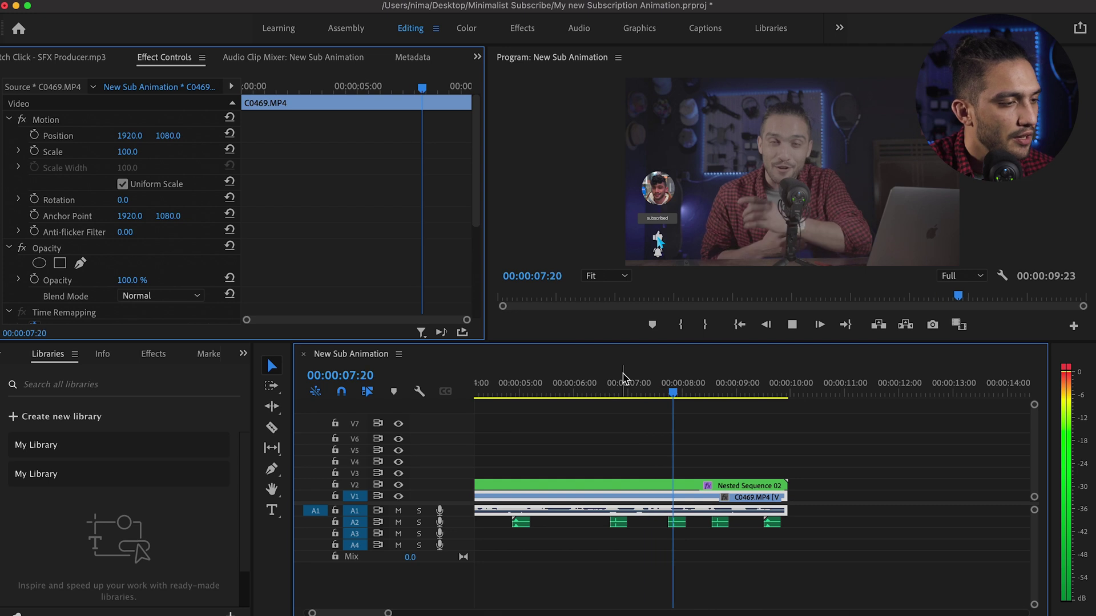
key("space")
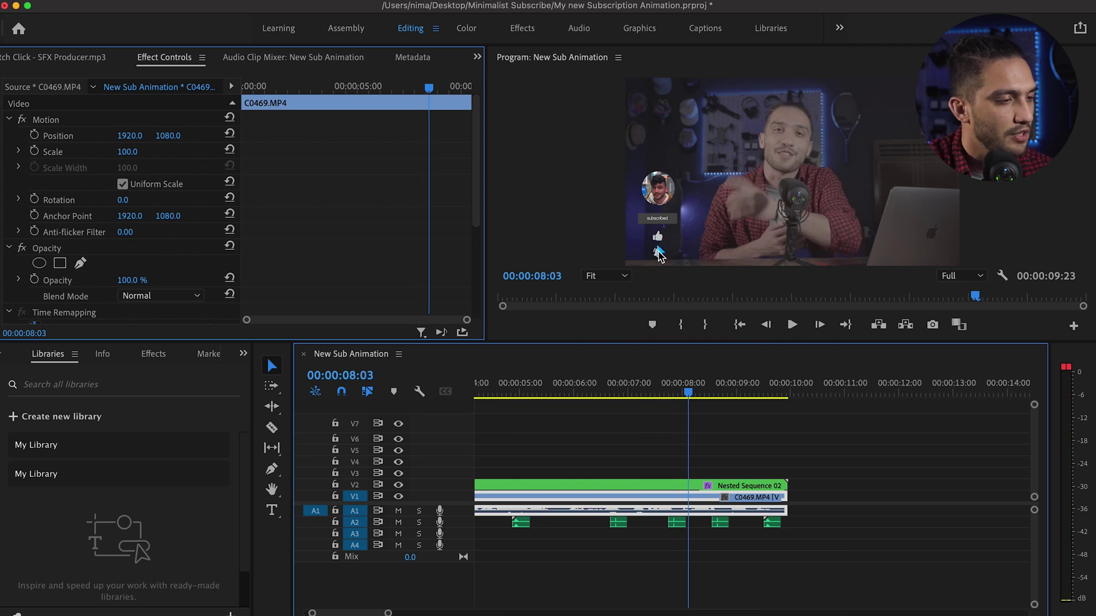
Preview ES_Suction Pop 7 in the Minimalist Subscribe folder in Finder and place it on audio track A4 at about 00:00:07:00
mouse_move(282, 606)
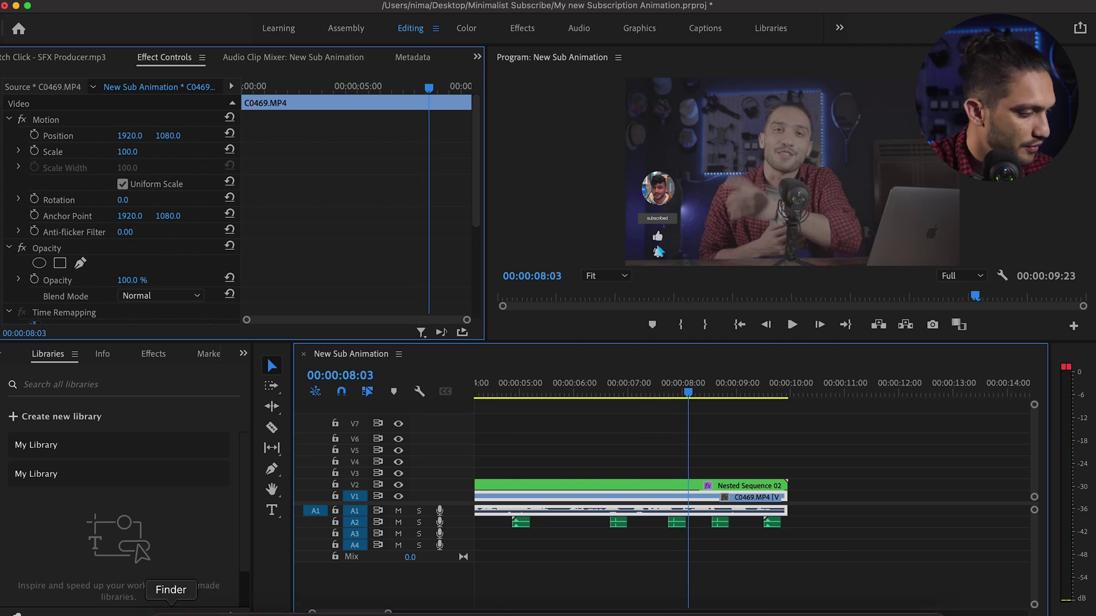
left_click(172, 604)
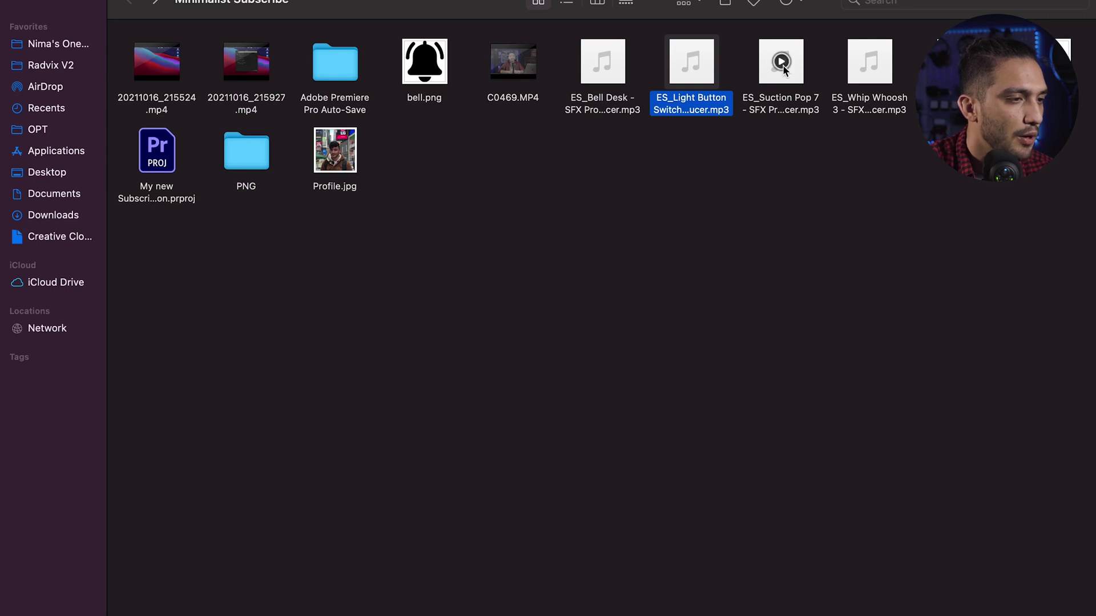
left_click(781, 62)
left_click_drag(781, 63, 648, 552)
left_click(542, 393)
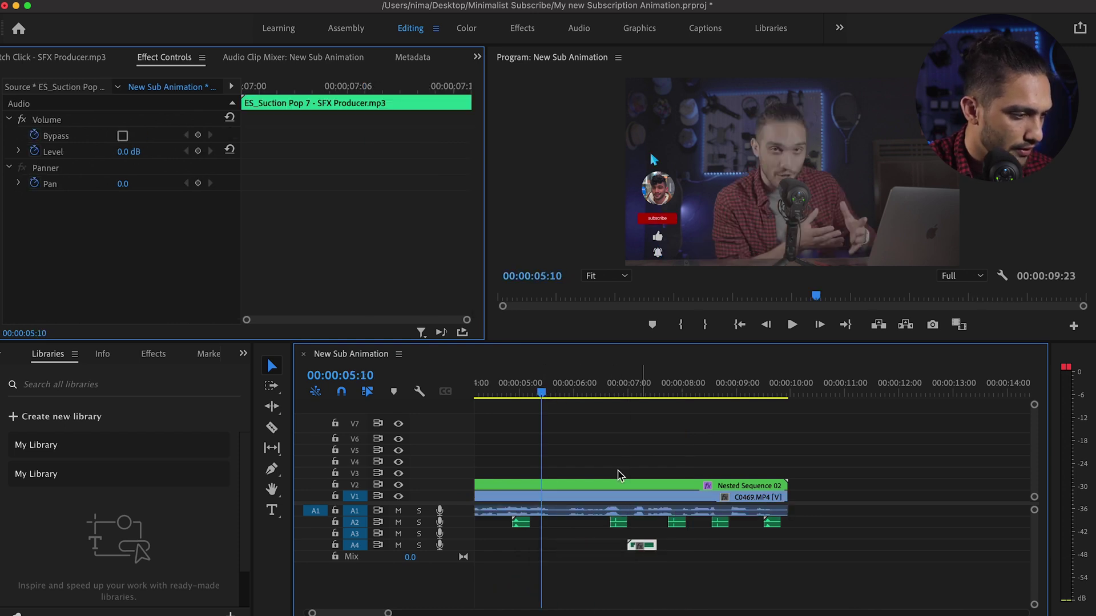
Move the suction pop on A4 so it starts at about 00:00:06:19, under the first click sound, and play it back
left_click_drag(619, 394, 661, 542)
left_click(642, 545)
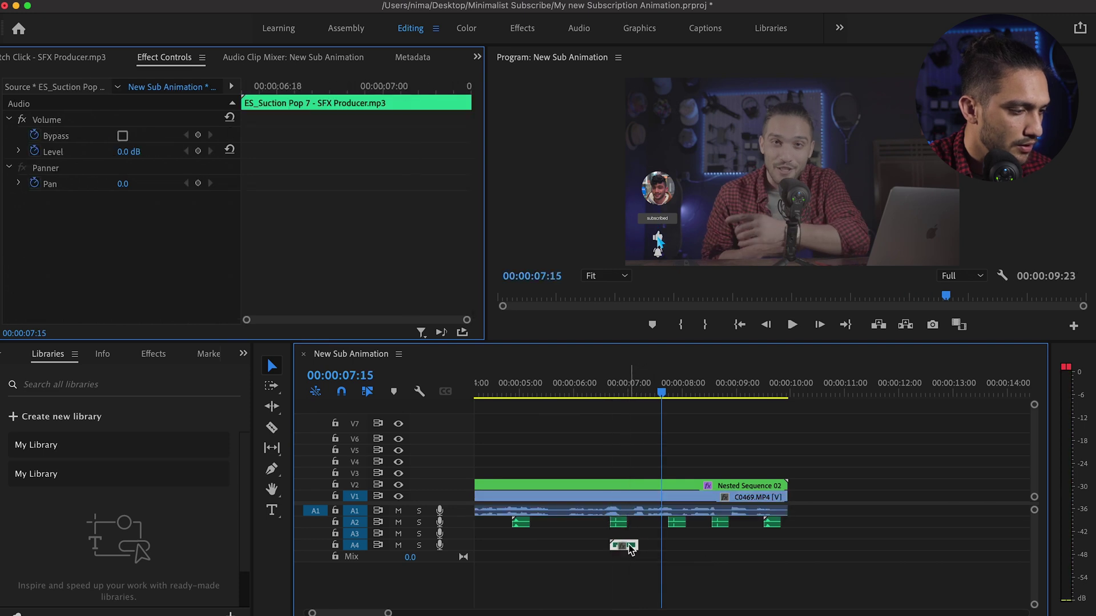
scroll(632, 555, "up", 5)
left_click_drag(610, 553, 656, 552)
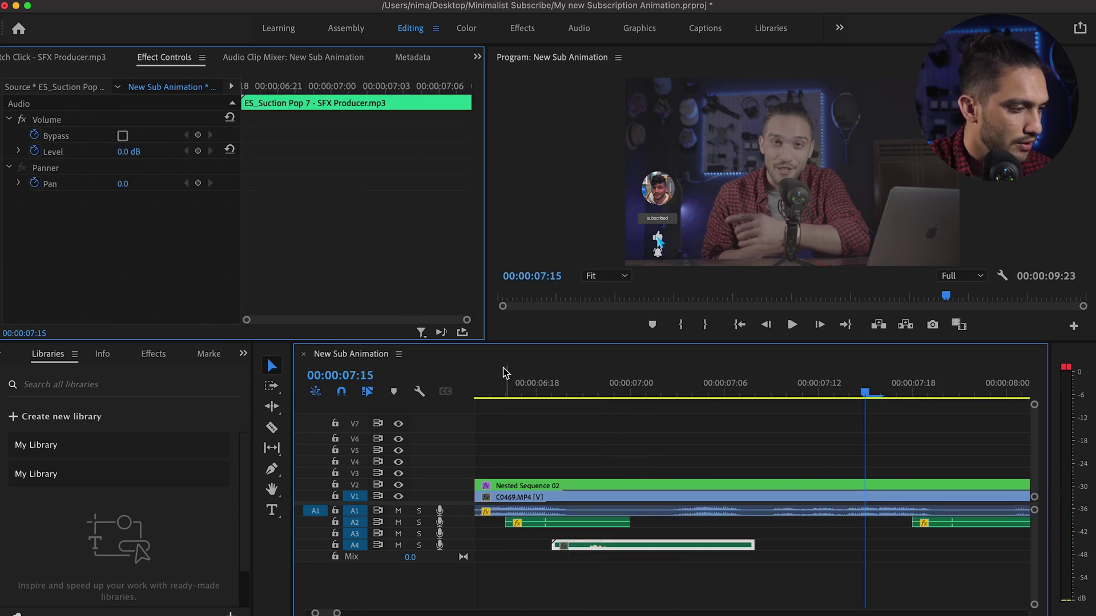
left_click(508, 387)
key("space")
key("space")
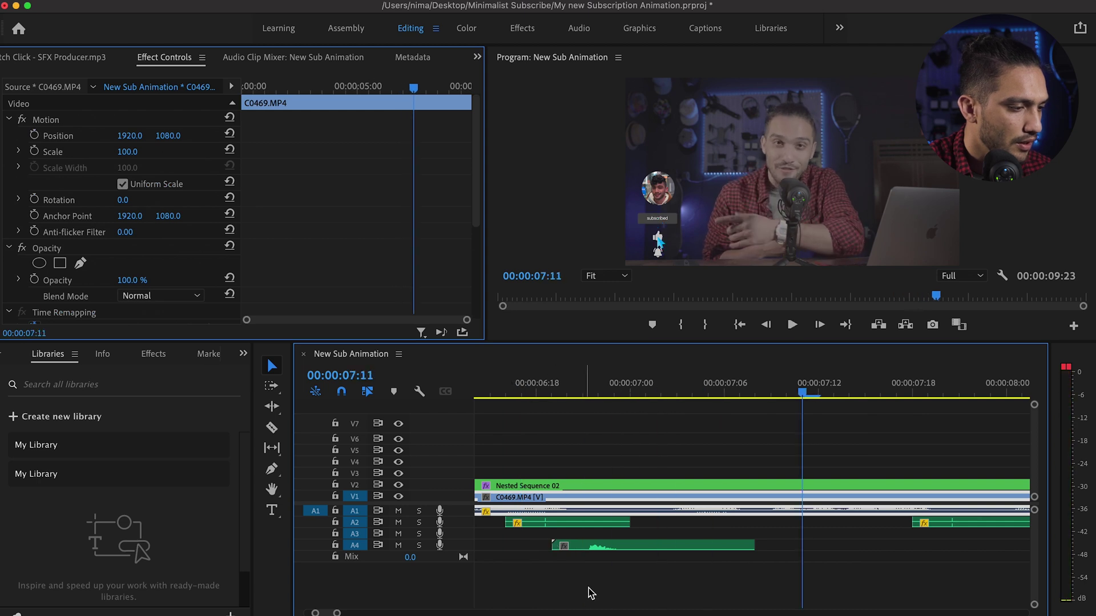
Turn off Level keyframing for the suction pop, set its level to 10 dB and replay from about 00:00:06:15
left_click(604, 547)
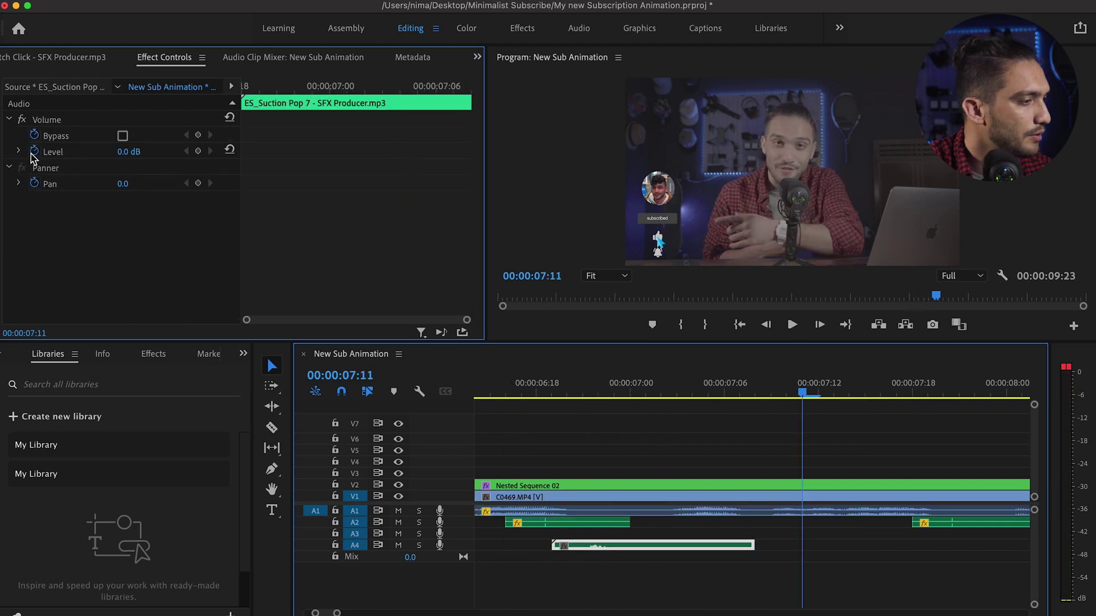
left_click(136, 151)
type("1")
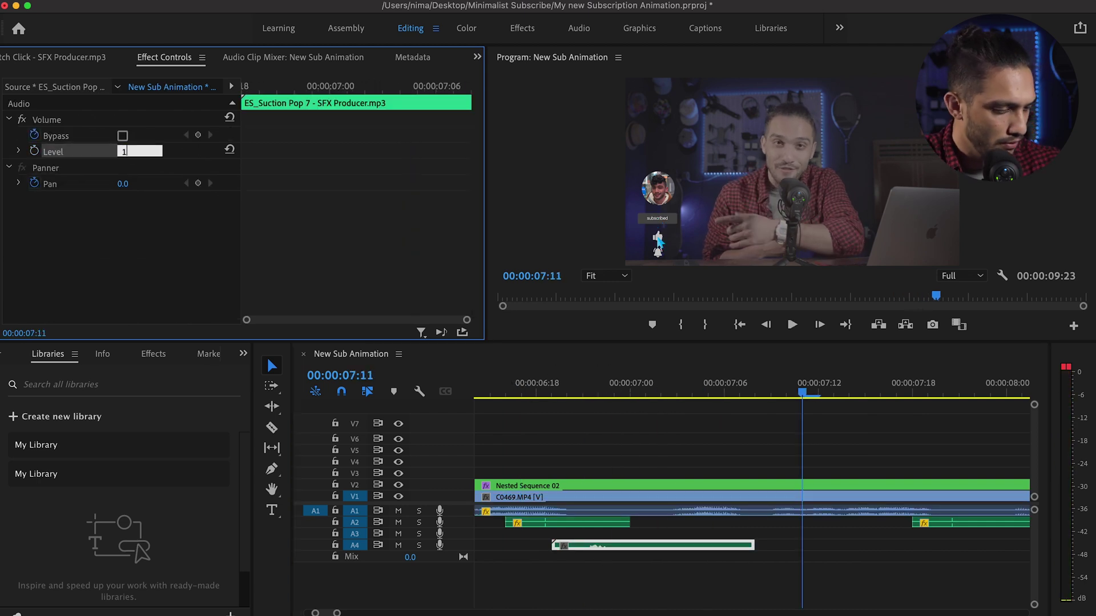
type("0")
key("Return")
left_click(491, 394)
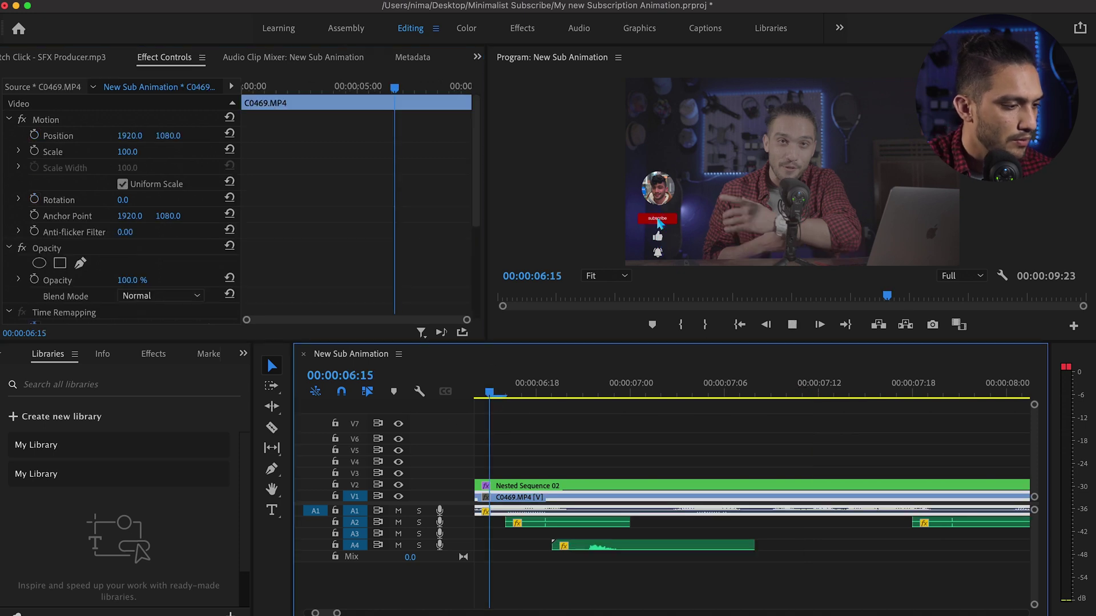
key("space")
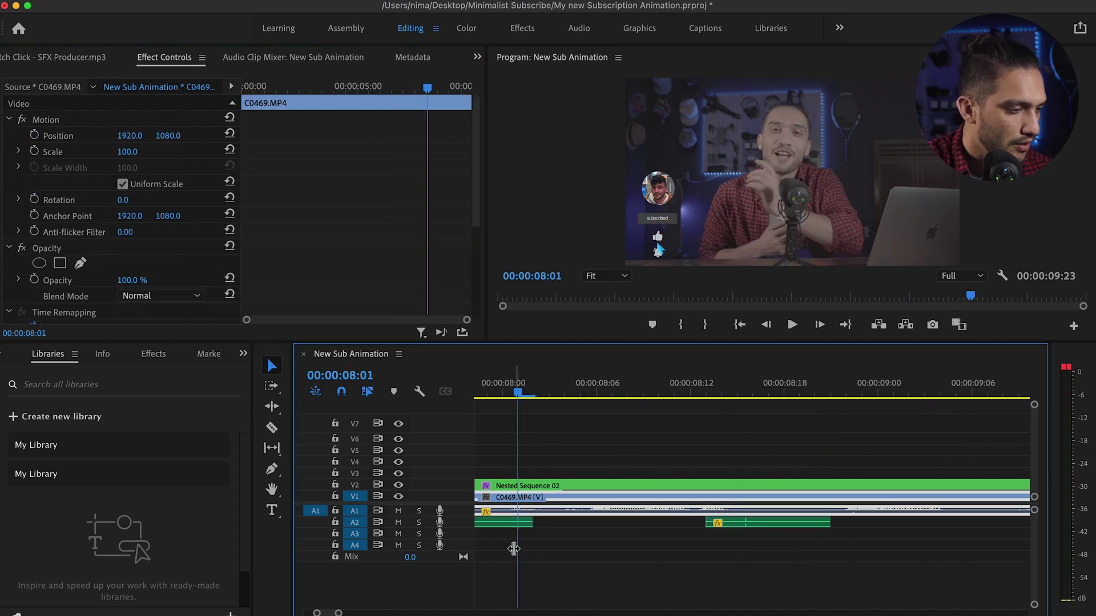
Copy the suction pop to audio track A4 at about 00:00:08:00, near the like click sound, and play it back
key("minus")
left_click(532, 522)
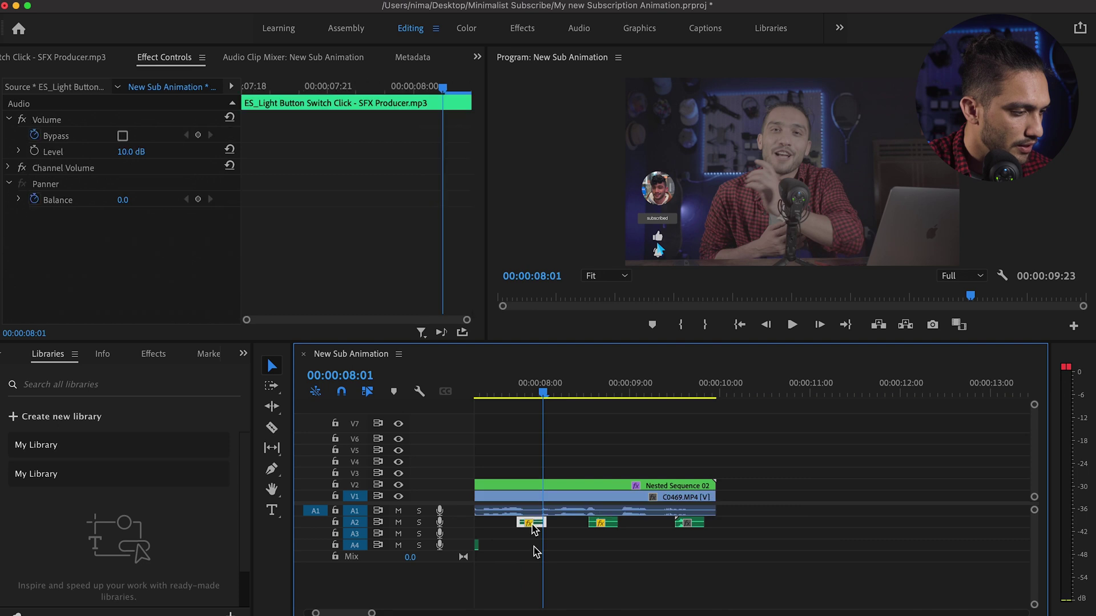
scroll(539, 562, "left", 3)
left_click(559, 546)
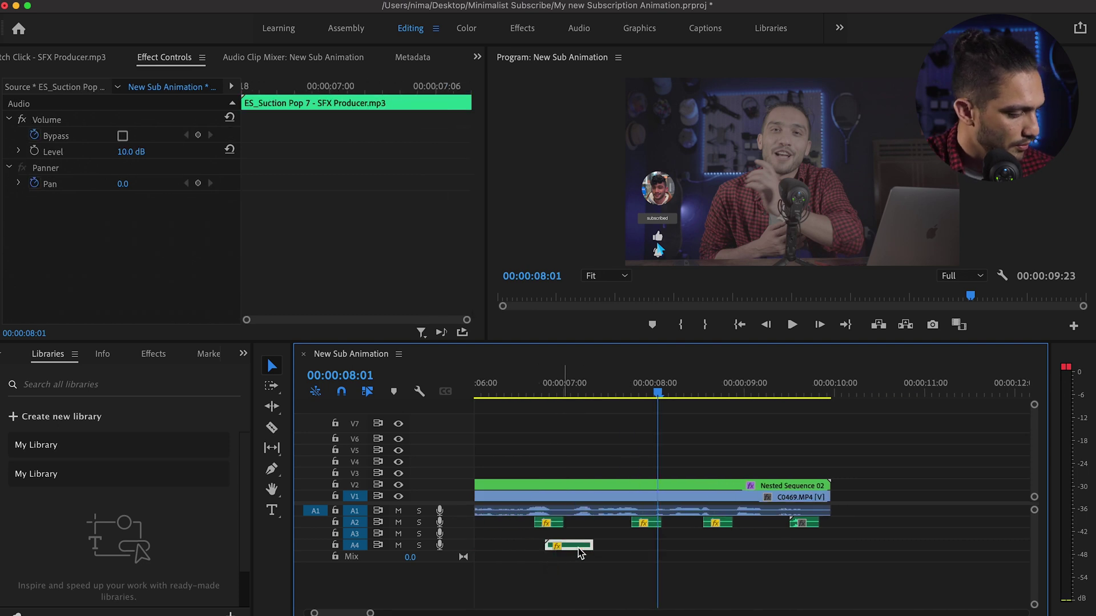
left_click(865, 389)
key("ctrl+v")
left_click_drag(888, 518, 677, 551)
left_click(646, 398)
key("space")
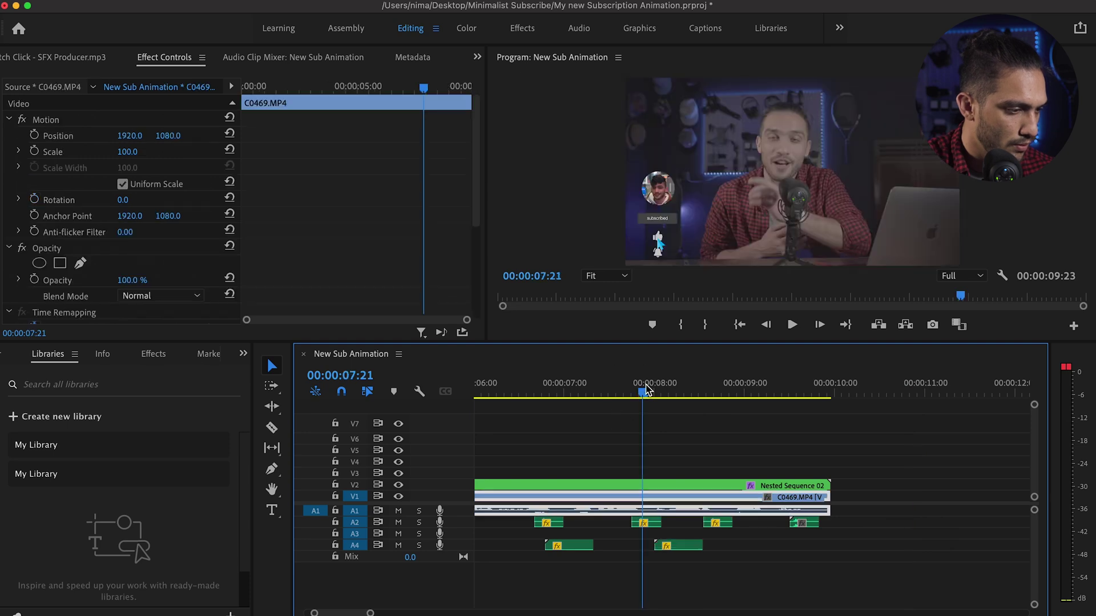
key("space")
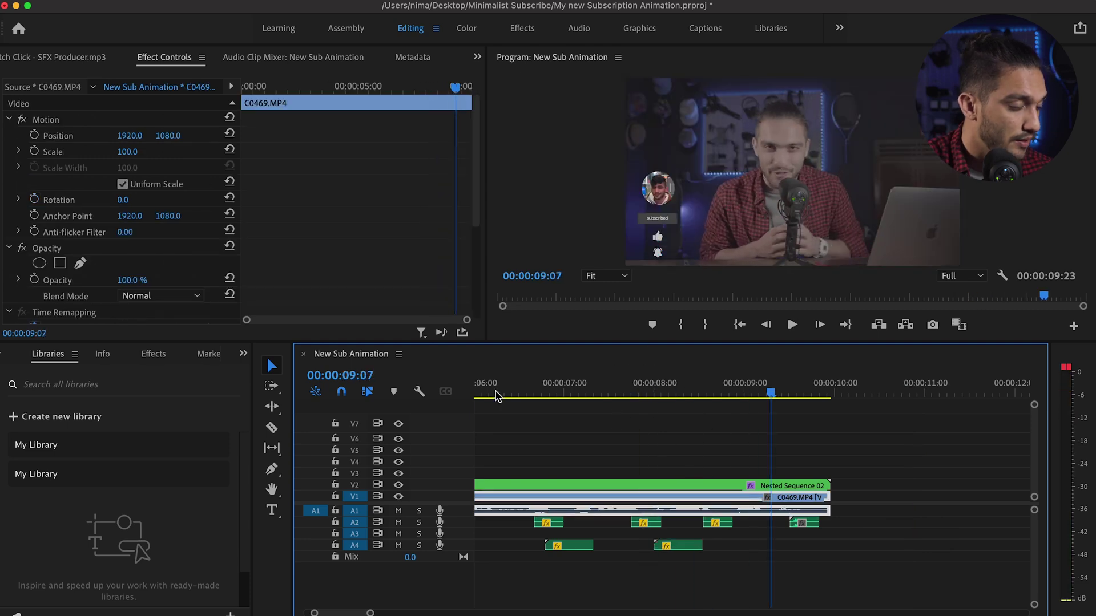
Save the project and replay the animation from 00:00:07:15
key("ctrl+s")
left_click(624, 393)
key("space")
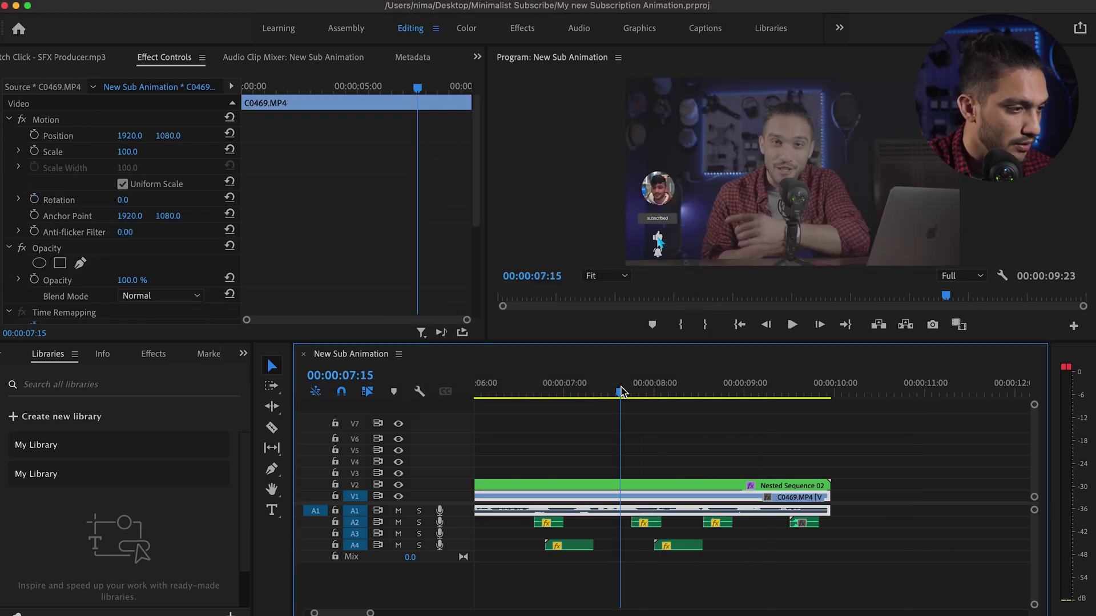
Preview the ES_Bell Desk sound file in Finder, place it on new audio track A5 at about 00:00:08:21 and play it back
key("space")
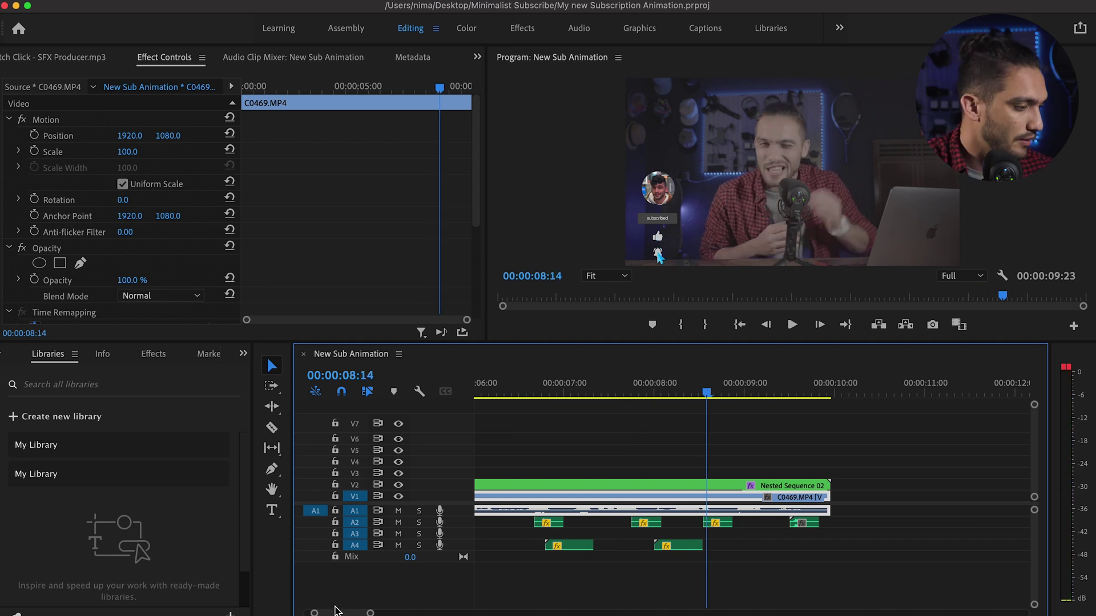
left_click(171, 605)
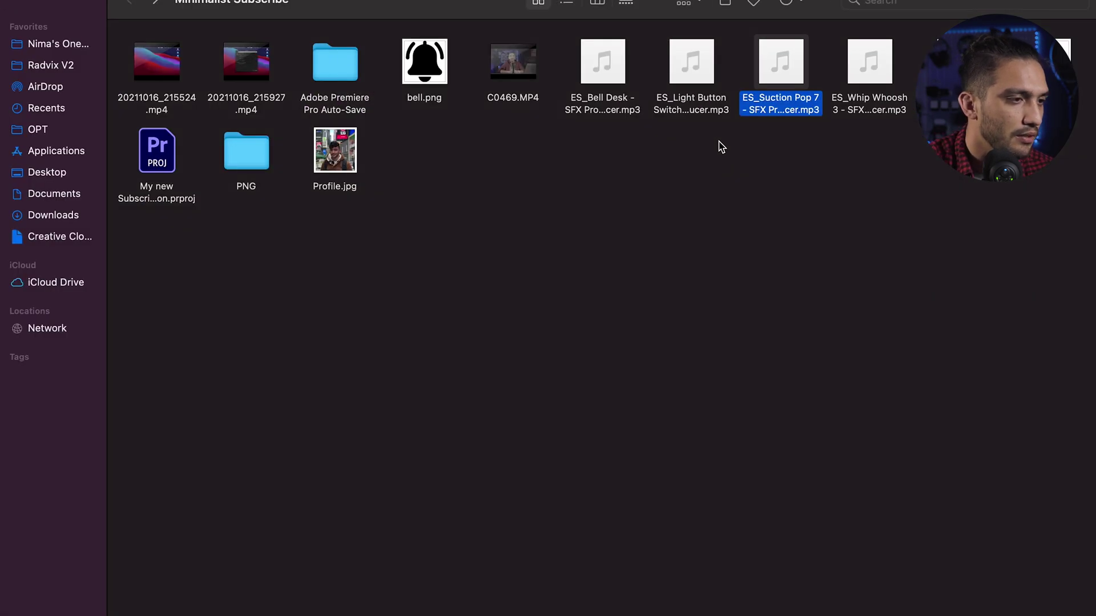
left_click(605, 63)
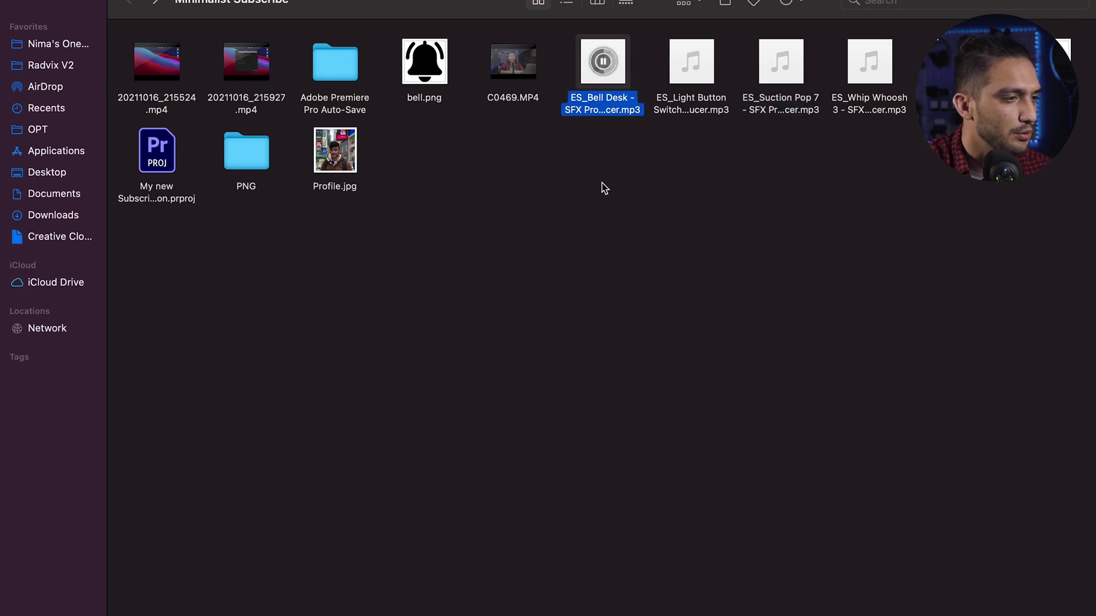
left_click(679, 98)
left_click_drag(603, 63, 727, 591)
key("super+Tab")
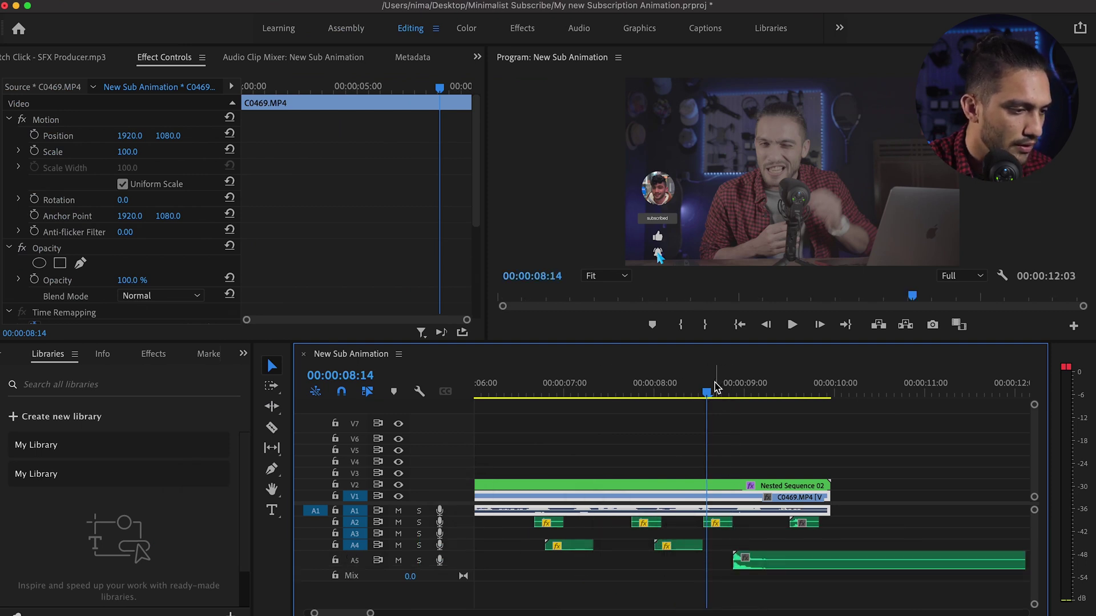
key("space")
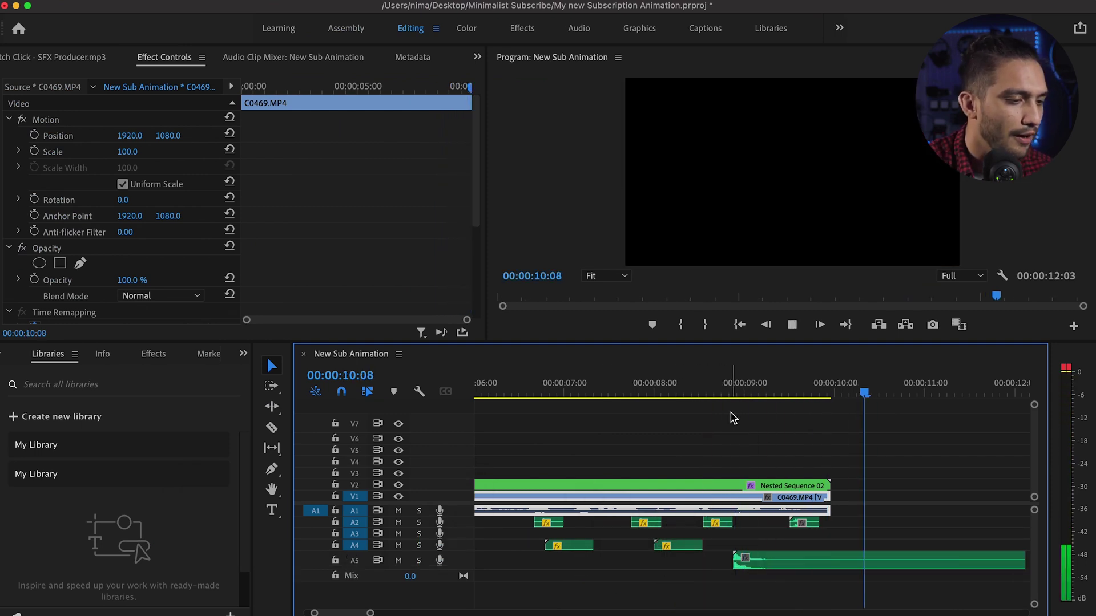
key("space")
Cut the bell sound on A5 where the footage ends, at 00:00:09:23, and delete the remainder
left_click(272, 428)
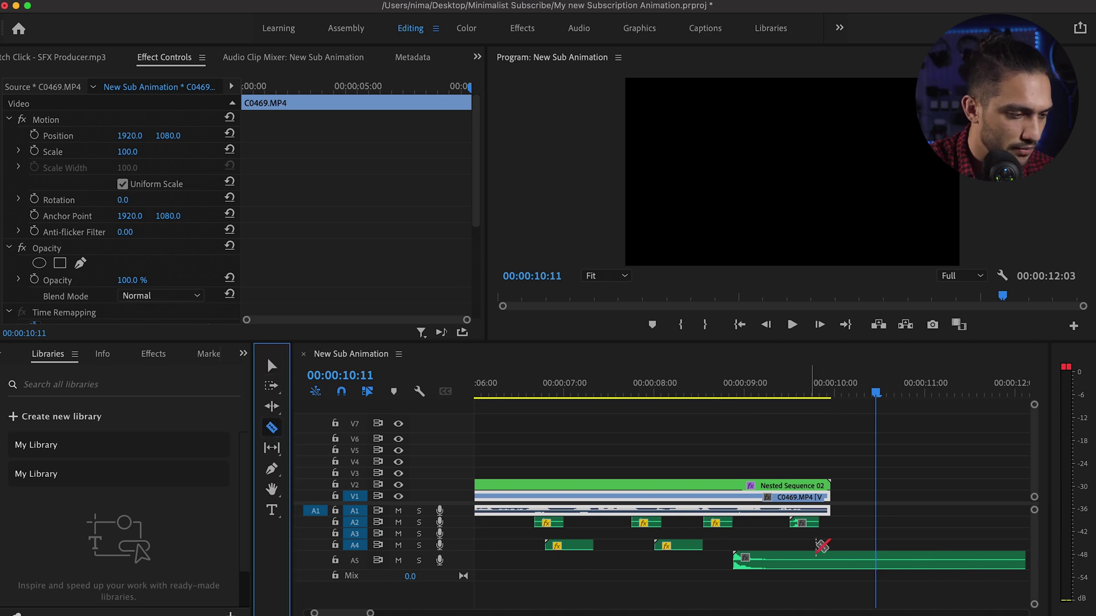
left_click(831, 570)
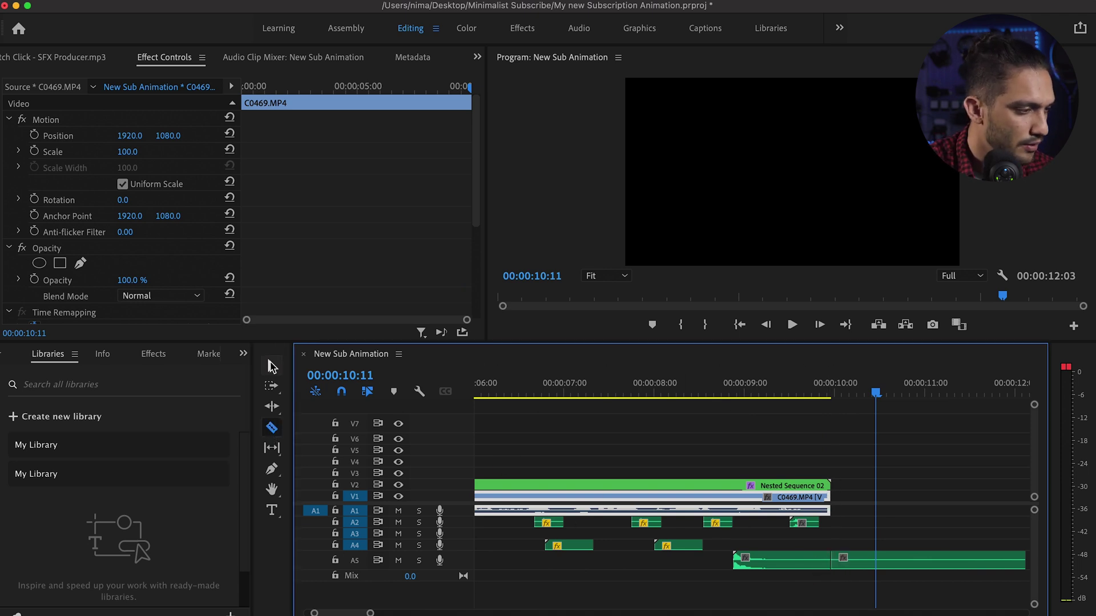
key("v")
left_click(892, 569)
key("Delete")
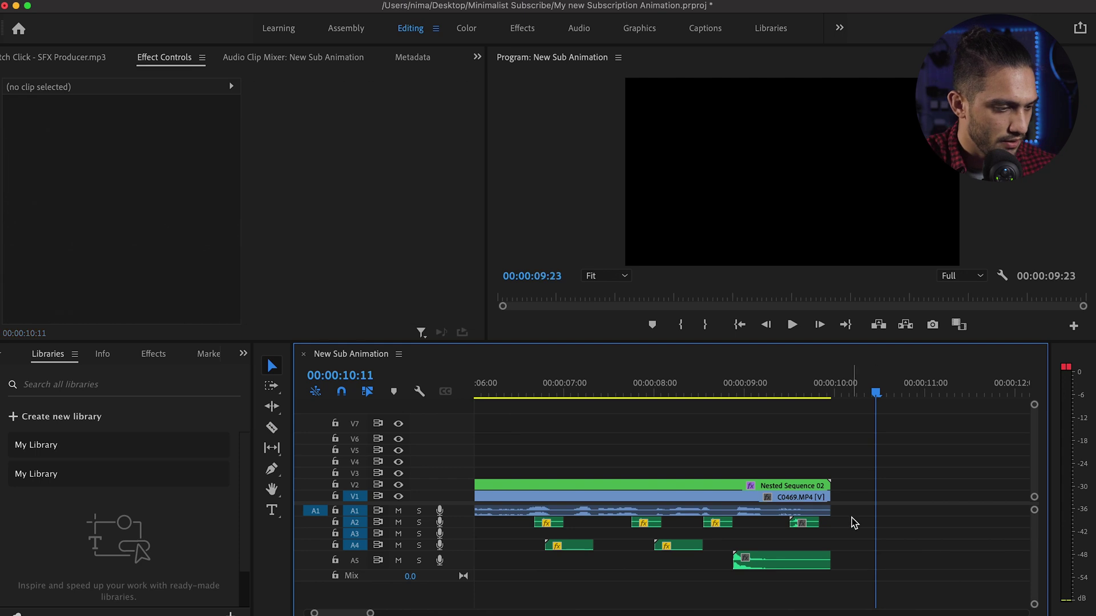
Group Nested Sequence 02 with all the sound effect clips on A2, A4 and A5
left_click_drag(848, 526, 532, 586)
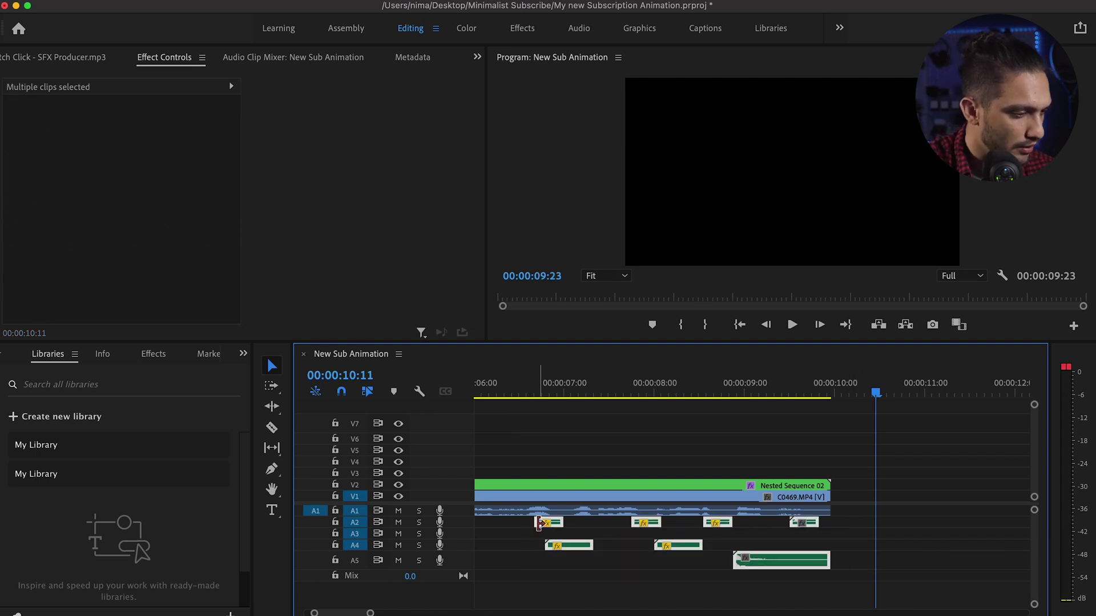
right_click(564, 485)
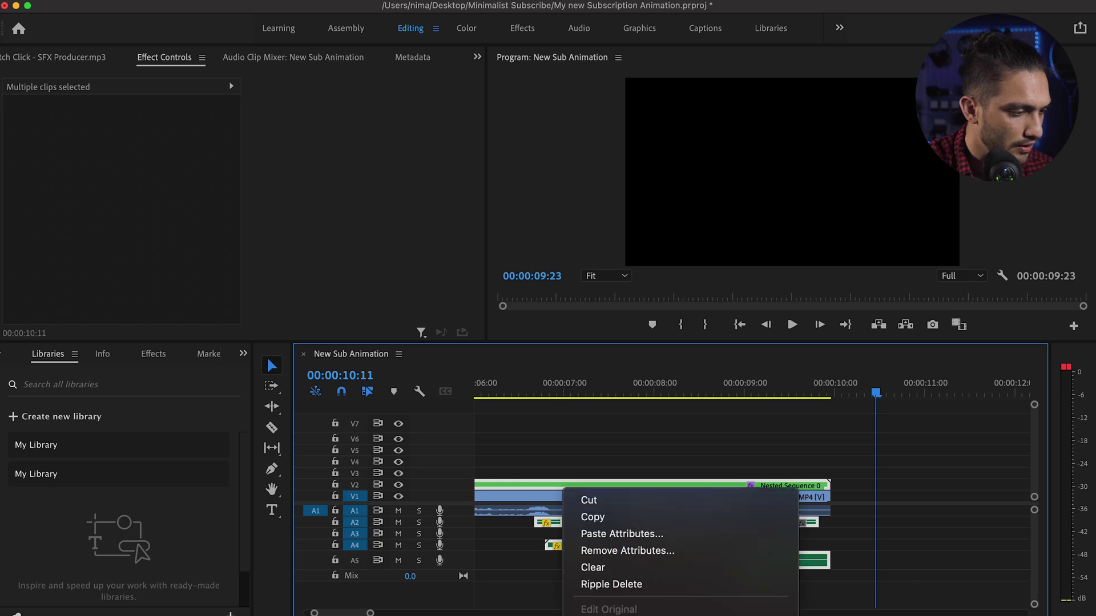
left_click(637, 450)
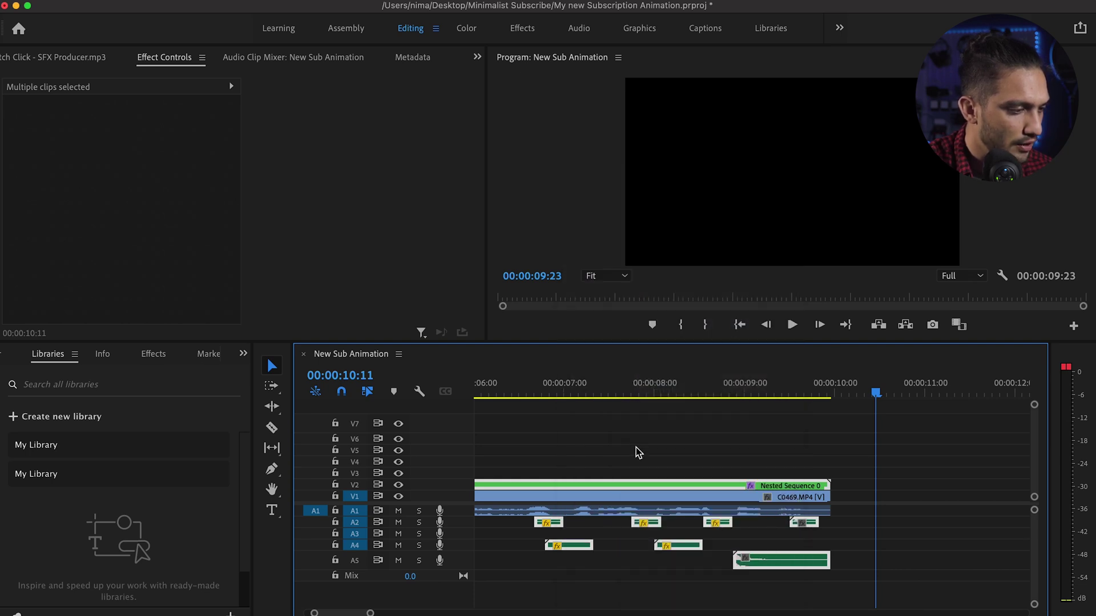
left_click(628, 454)
left_click_drag(623, 489, 777, 489)
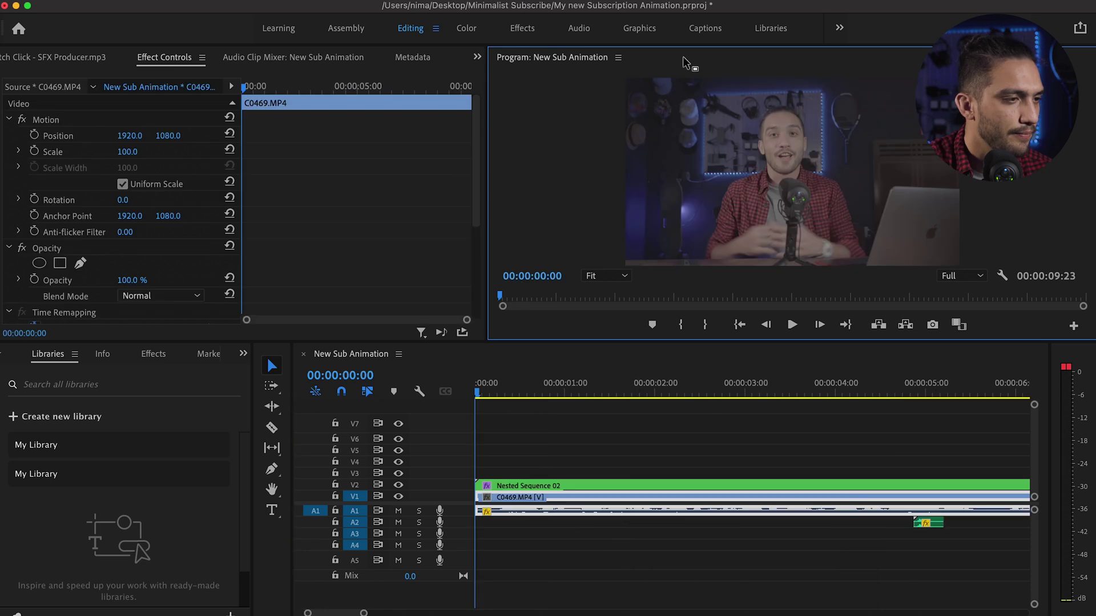
Play the finished sequence enlarged from 00:00:00:00, restore the normal layout and save the project
key("grave")
key("space")
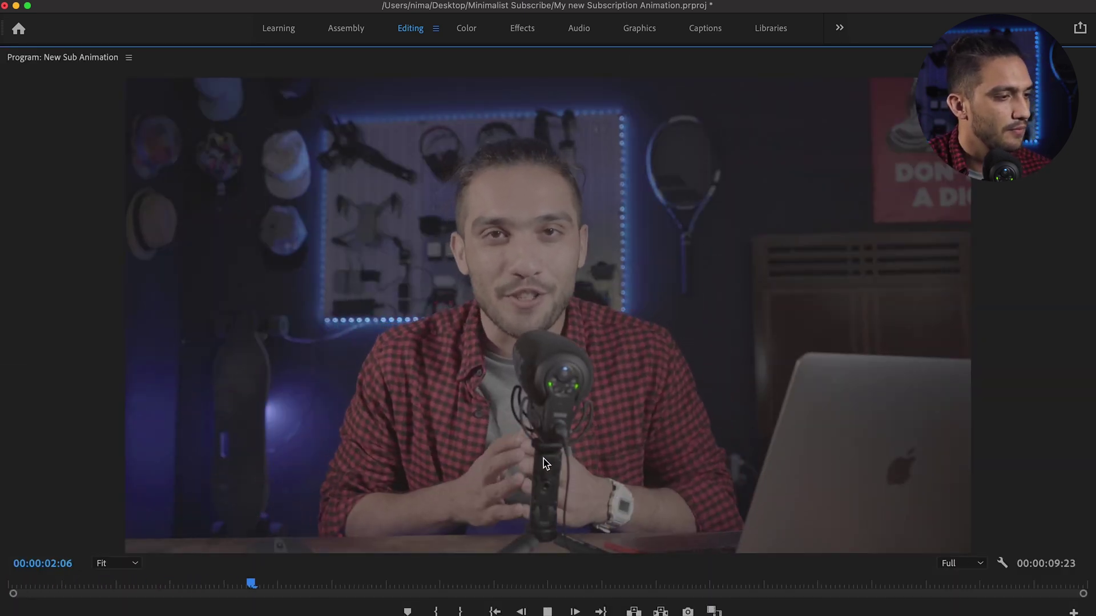
key("space")
key("space")
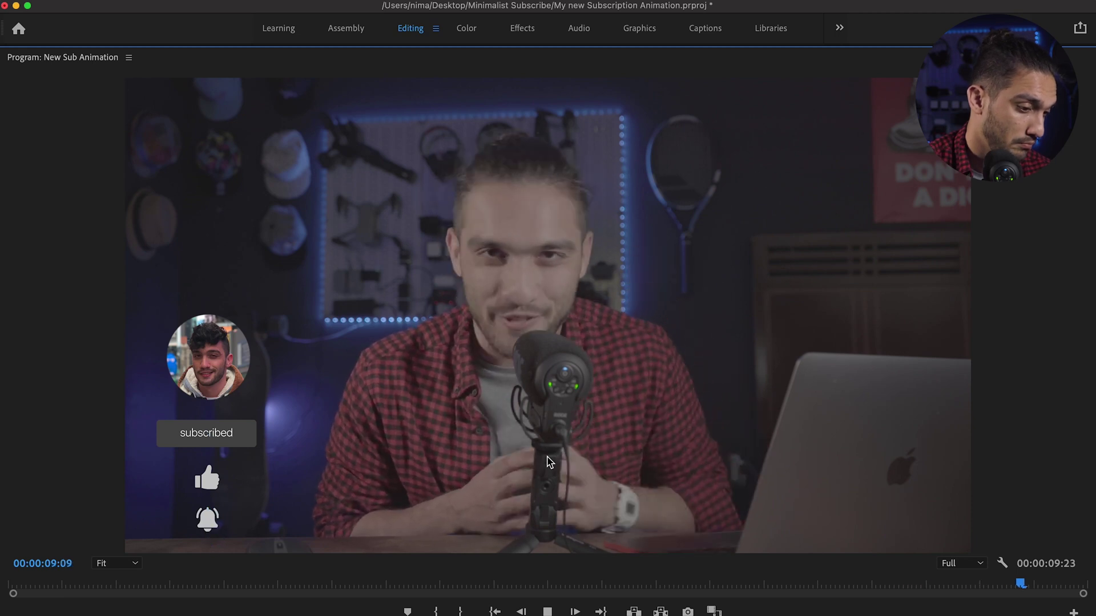
key("grave")
key("super+s")
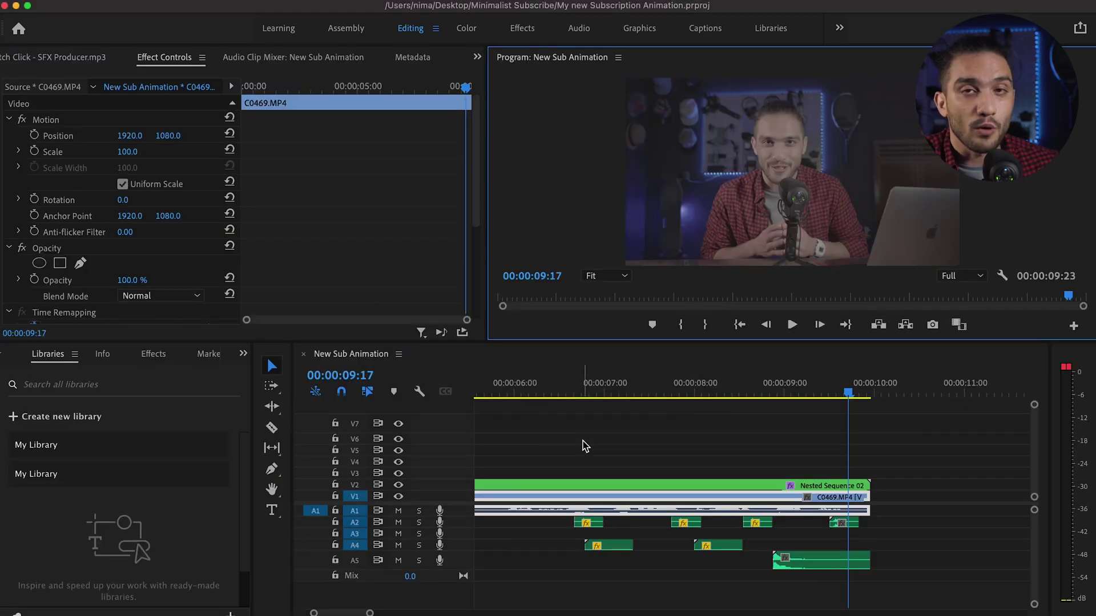
Create a new project named Test in the Minimalist Subscribe folder
left_click(121, 6)
mouse_move(143, 10)
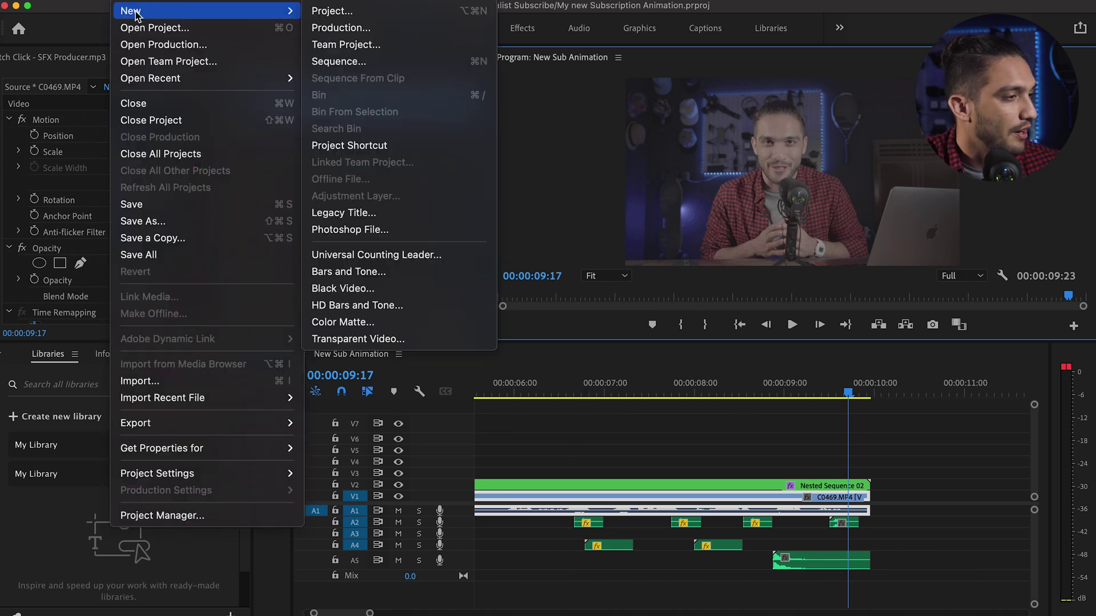
left_click(330, 10)
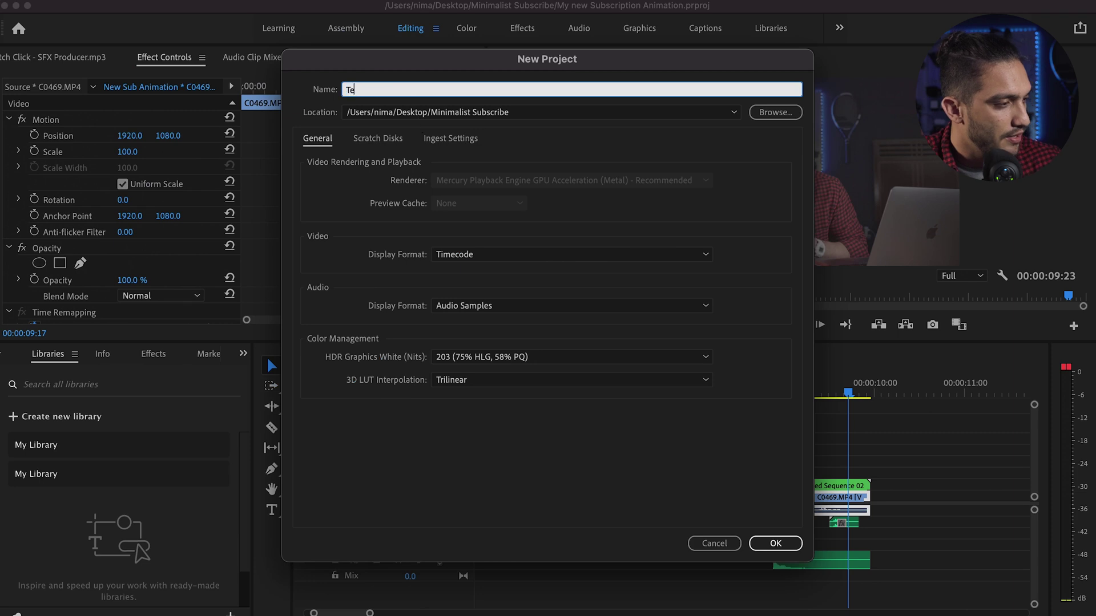
left_click(788, 547)
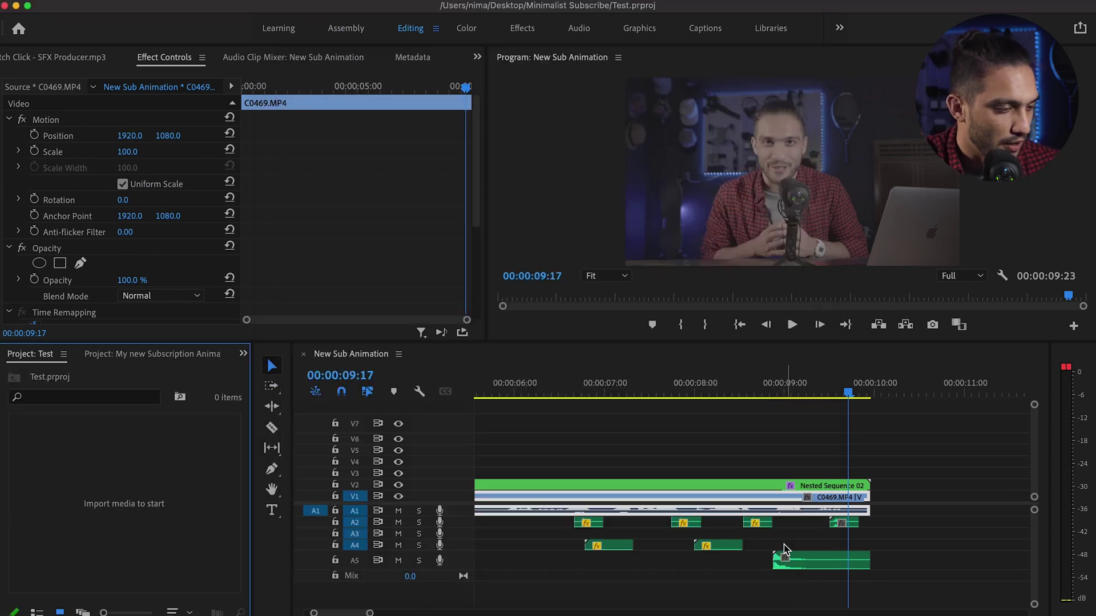
Create a new sequence named Sequence 01 in the Test project with the 3840 x 2160, 24 fps preset
left_click(121, 6)
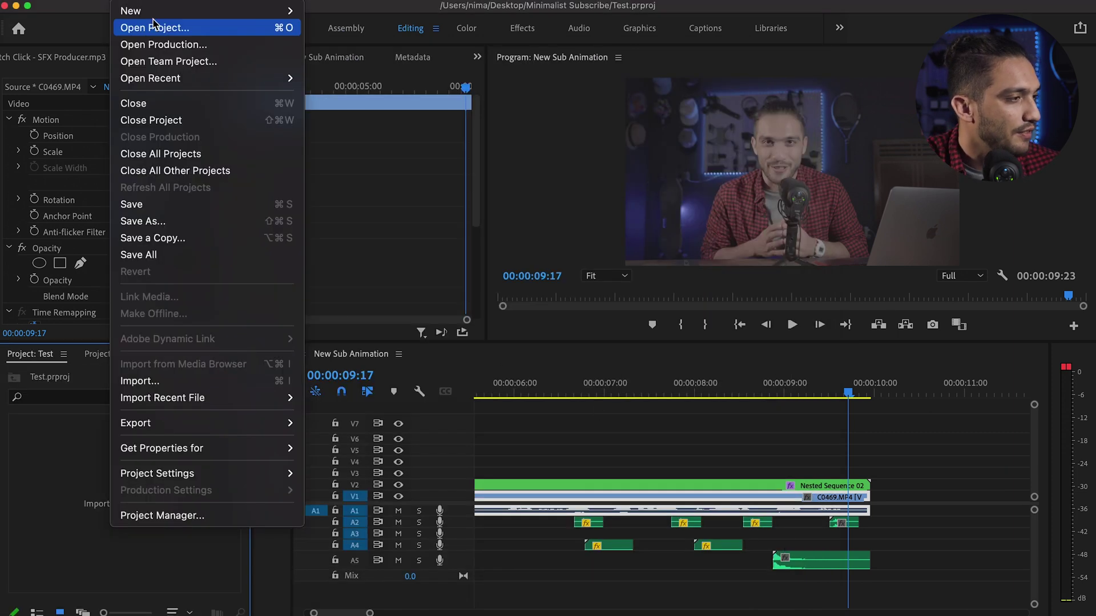
mouse_move(136, 7)
left_click(409, 61)
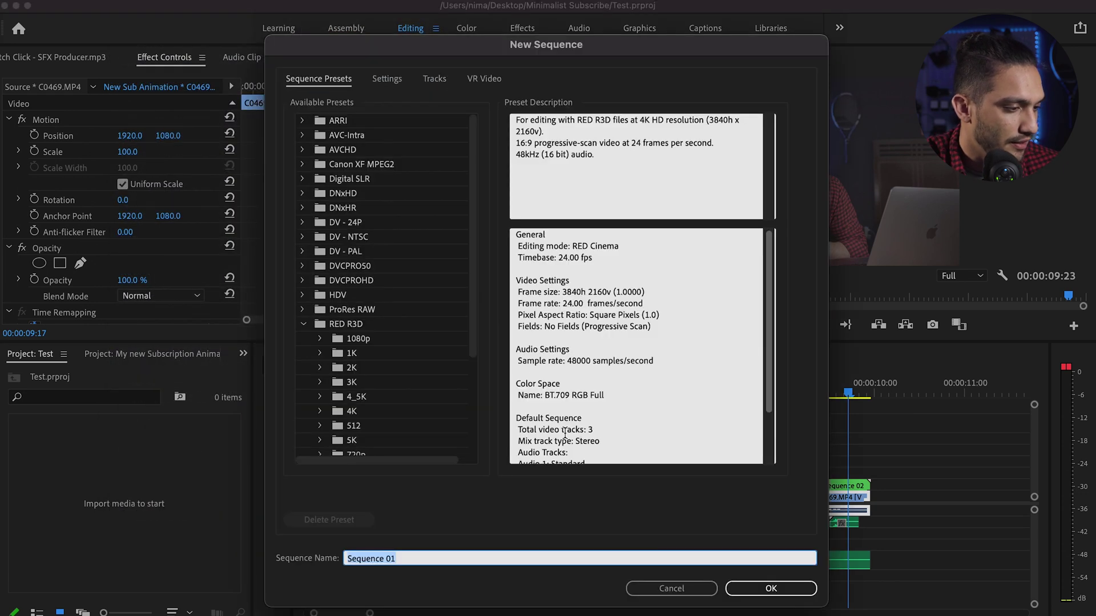
left_click(766, 593)
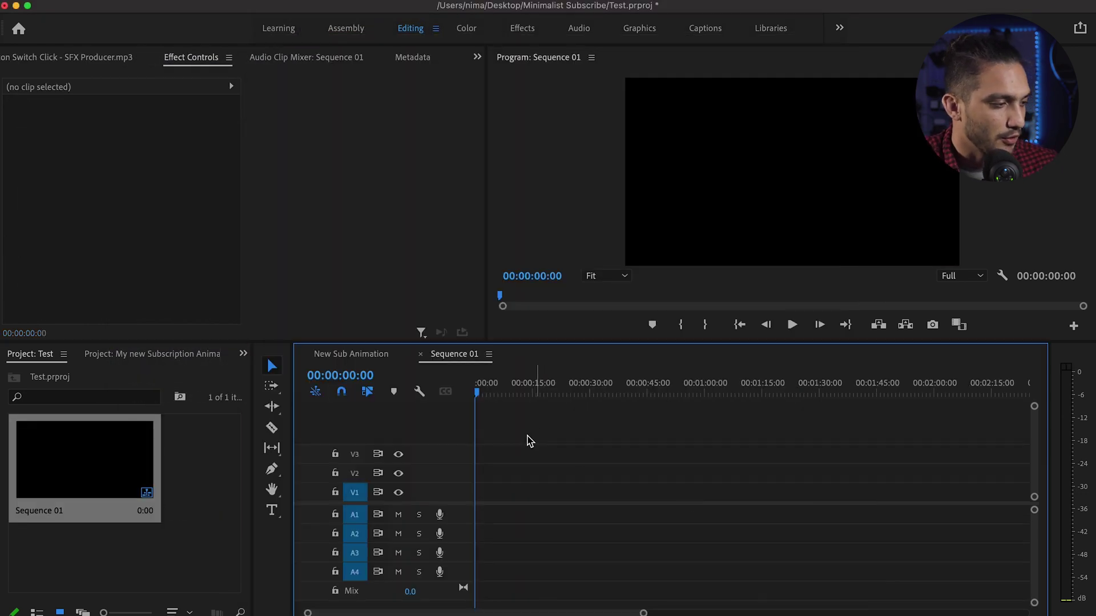
Add C0469.MP4 from Finder to the start of V1 in Sequence 01, keep the existing sequence settings and scrub through the footage
left_click(172, 608)
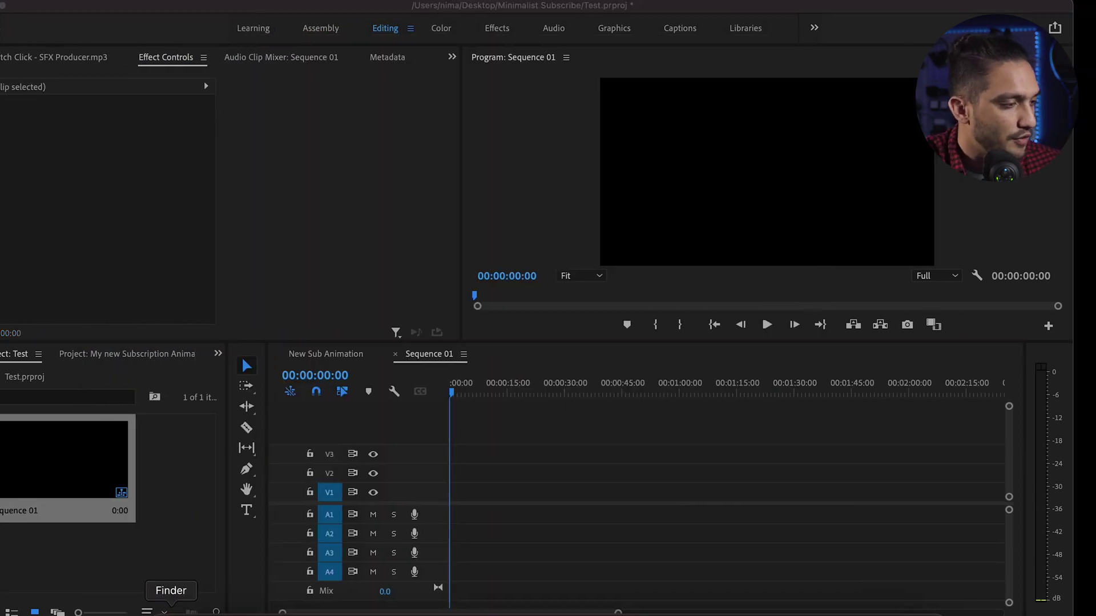
left_click_drag(528, 72, 485, 504)
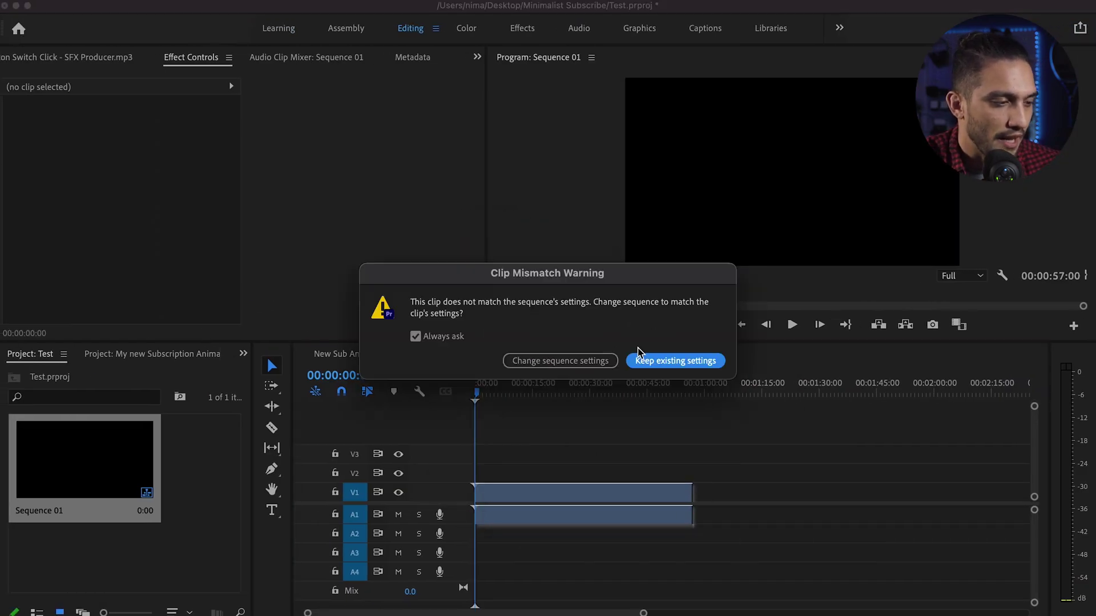
left_click(656, 359)
left_click_drag(600, 401, 576, 393)
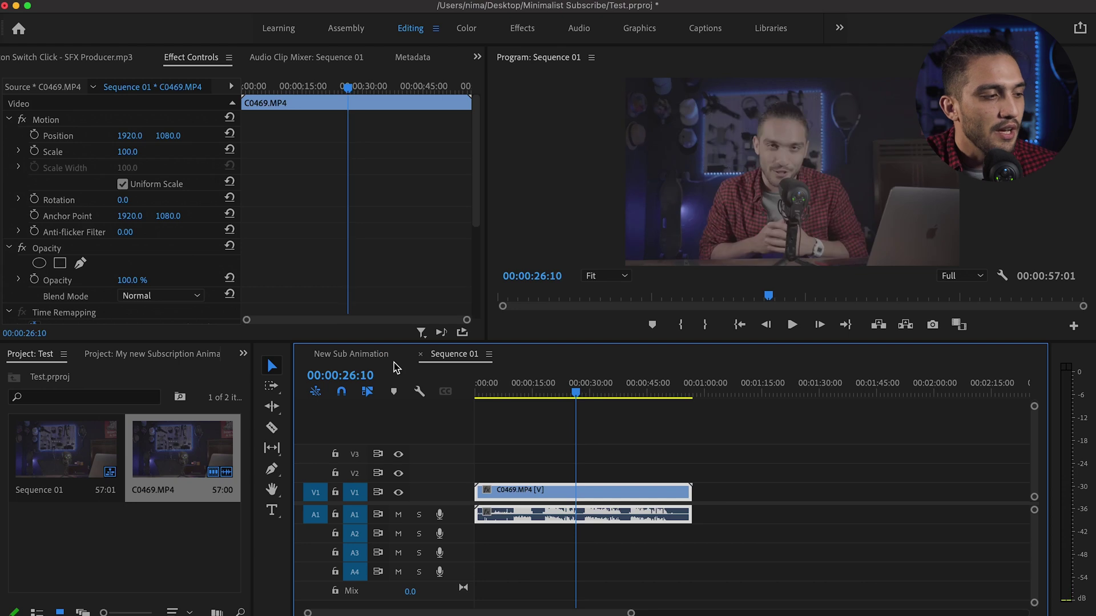
Copy the grouped subscribe animation from New Sub Animation onto V2 of Sequence 01, near the footage's end, and play it back
left_click(365, 357)
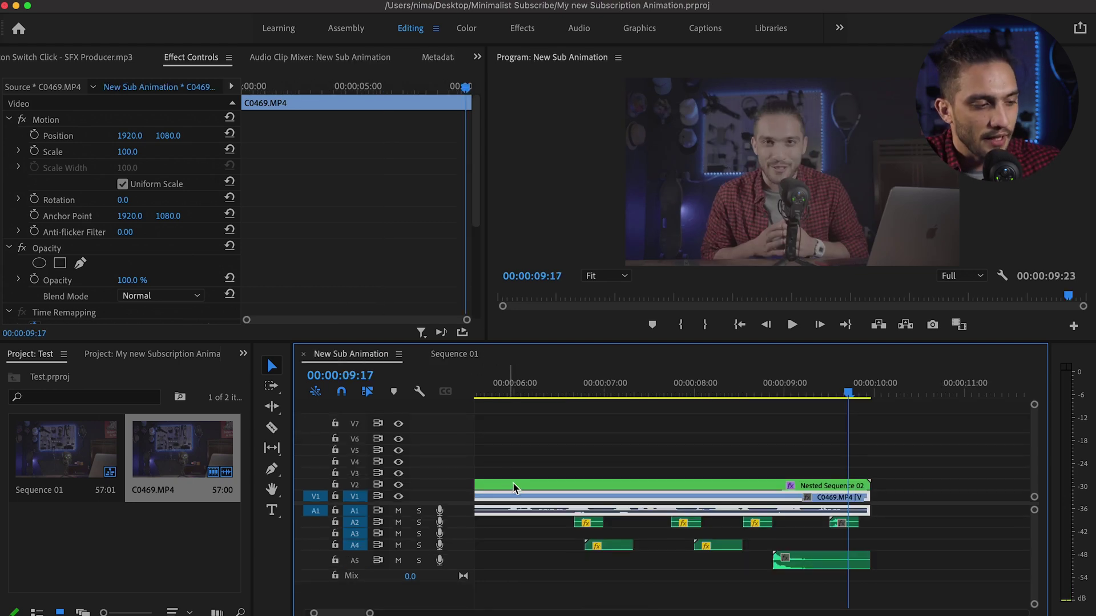
key("super+a")
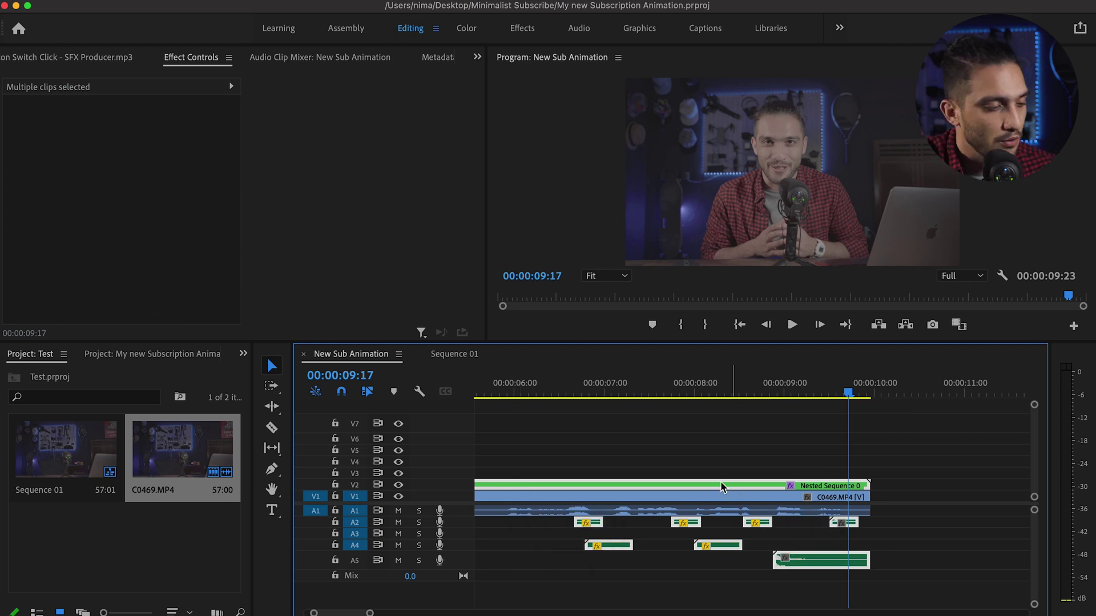
left_click_drag(711, 487, 588, 478)
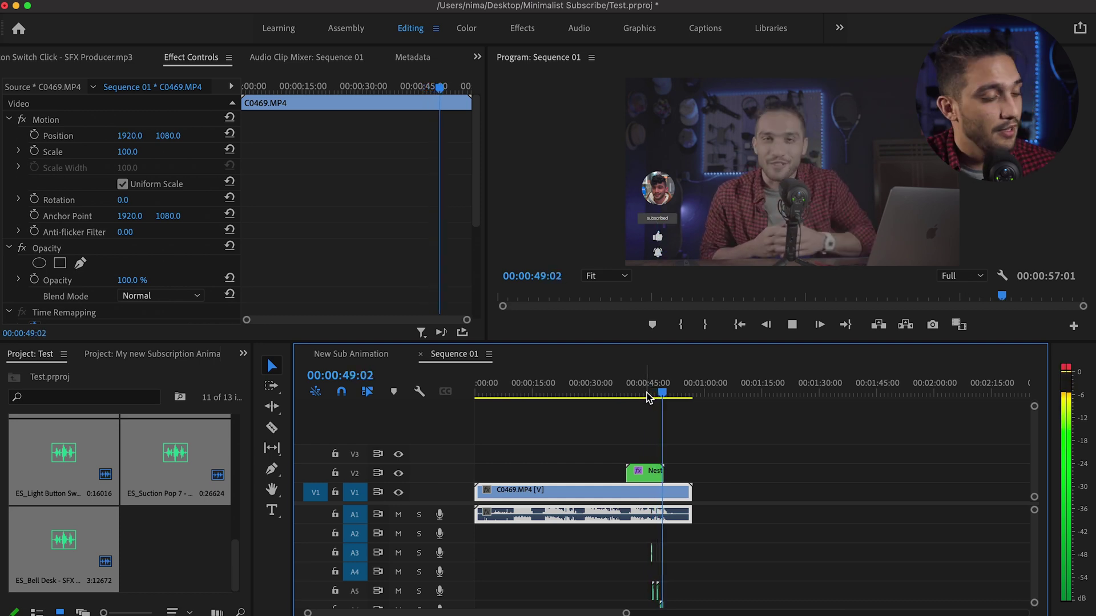
key("space")
left_click(655, 475, "shift")
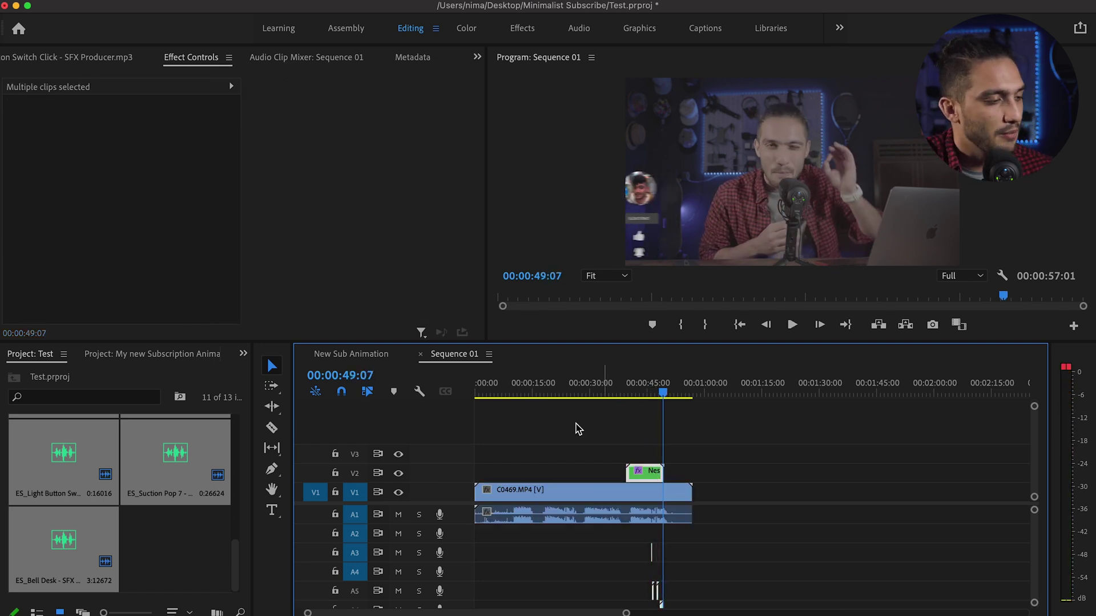
Return to the New Sub Animation sequence and ungroup Nested Sequence 02 and the sound effect clips
left_click(382, 355)
left_click(587, 394)
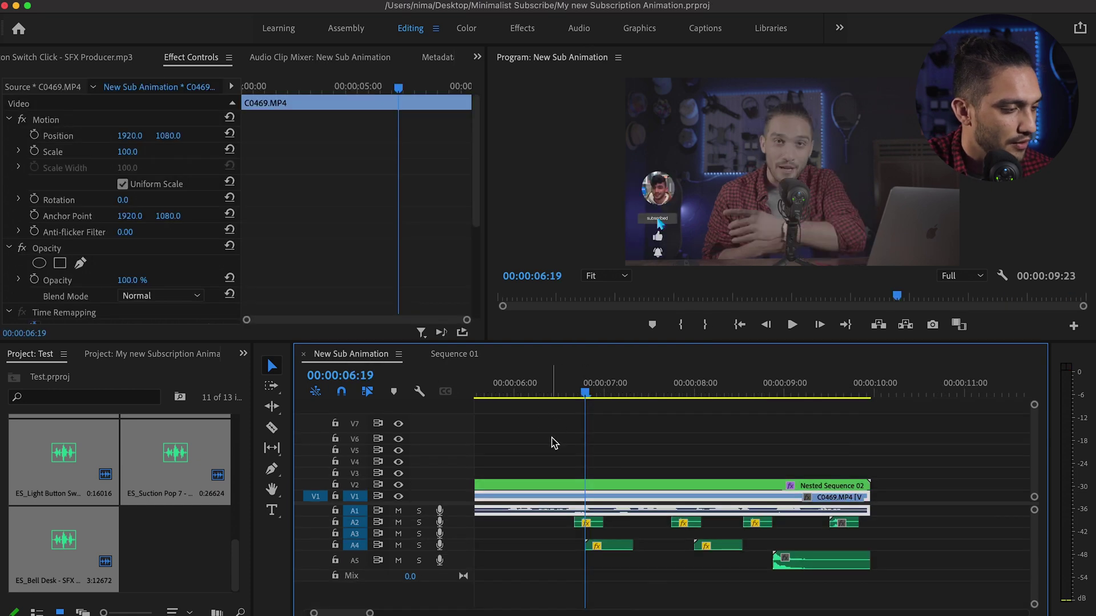
left_click(553, 440)
left_click(568, 393)
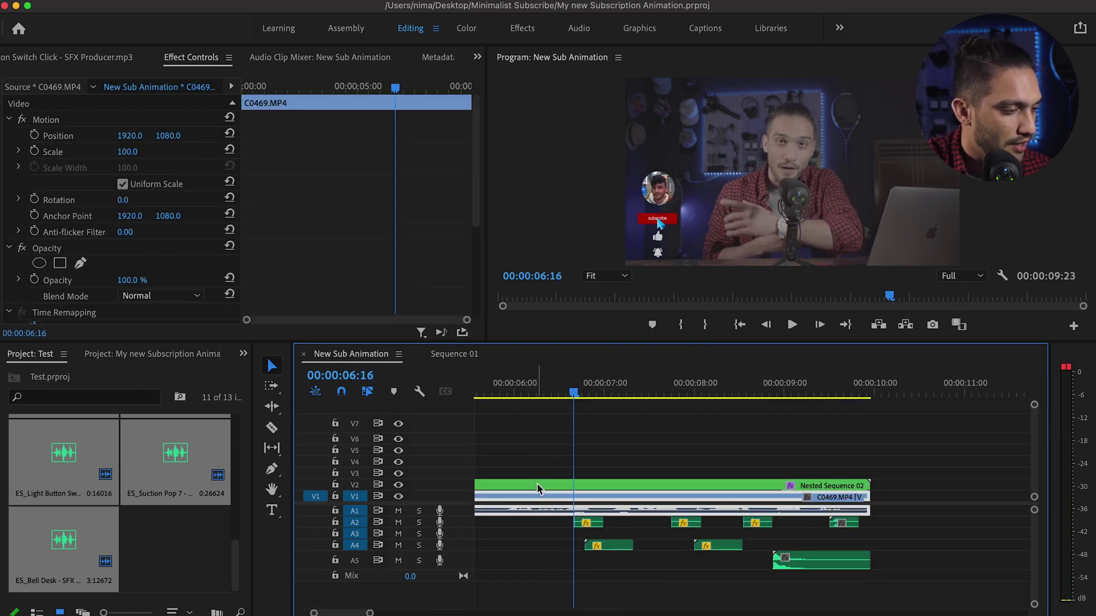
key("super+s")
key("super+a")
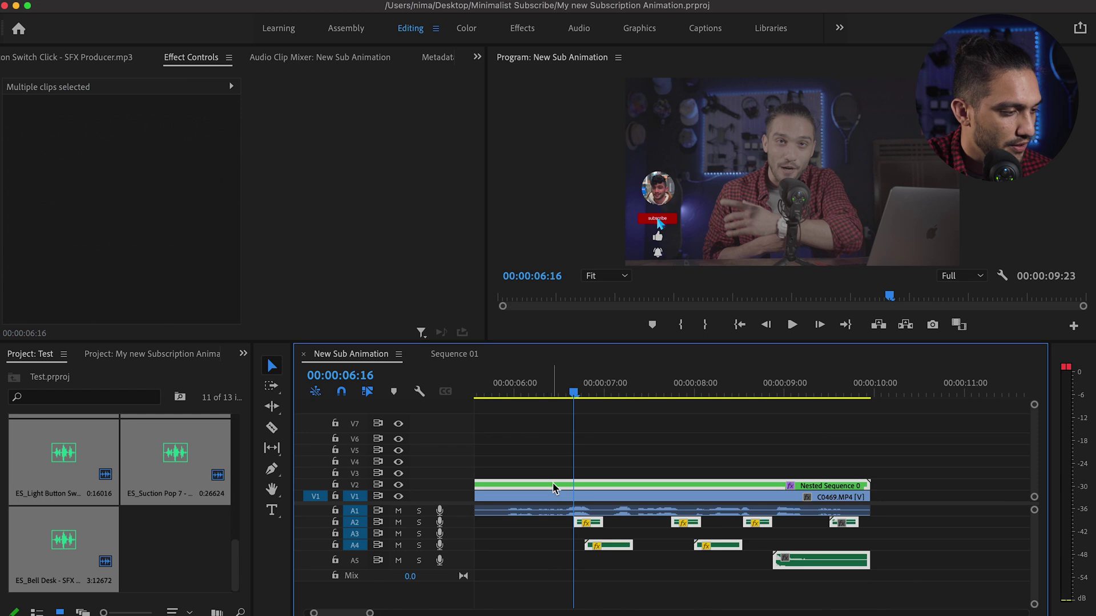
right_click(555, 488)
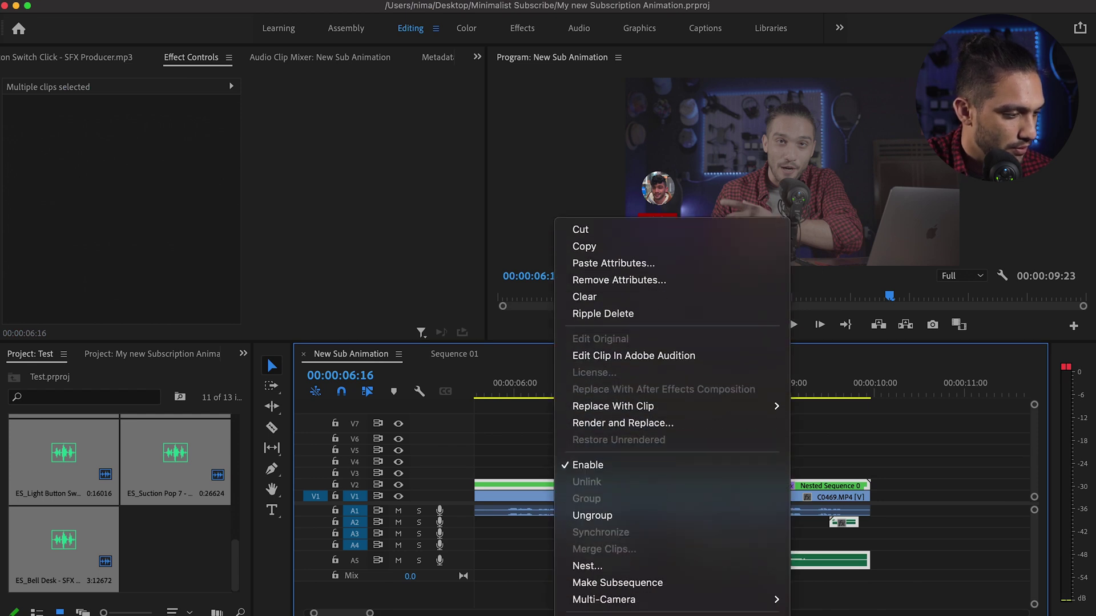
left_click(598, 450)
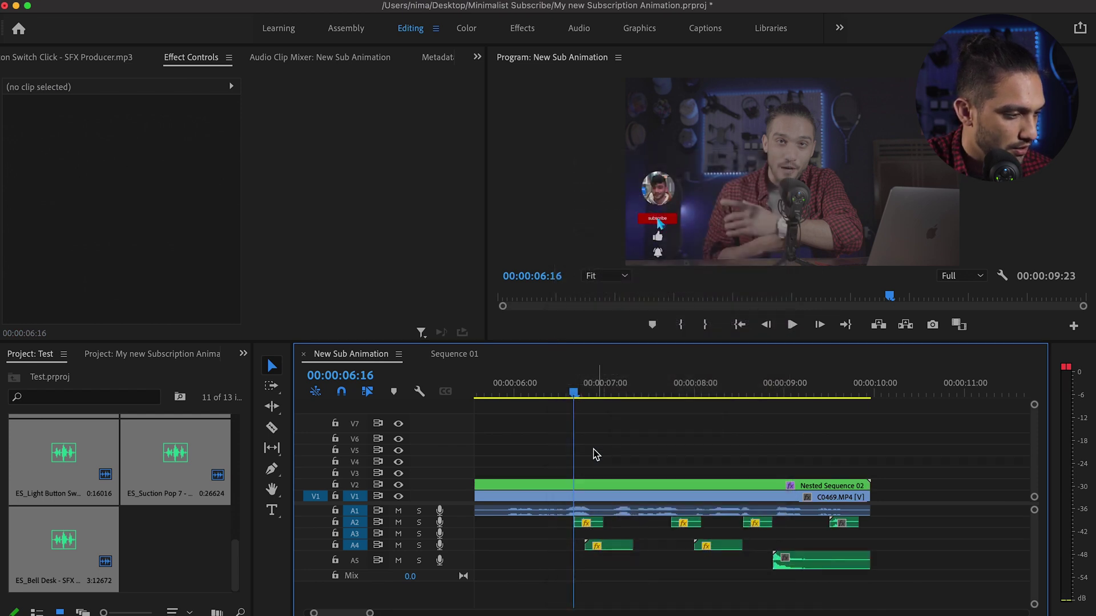
Trim the start of Nested Sequence 02 on V2 to 00:00:04:11, just before the animation slides in
left_click(556, 395)
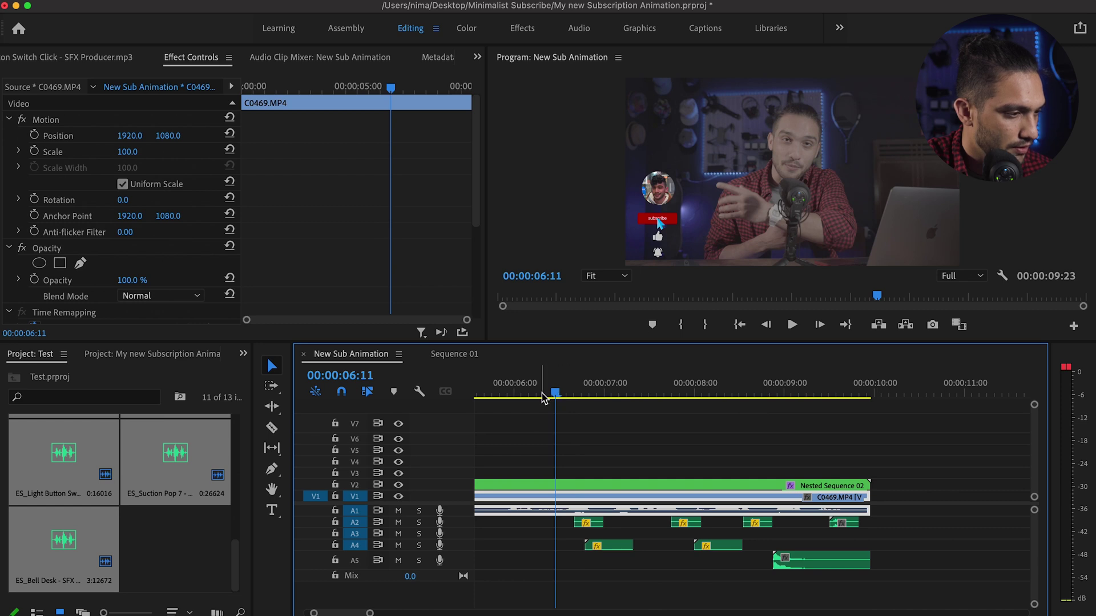
left_click_drag(543, 398, 548, 443)
key("minus")
key("minus")
key("minus")
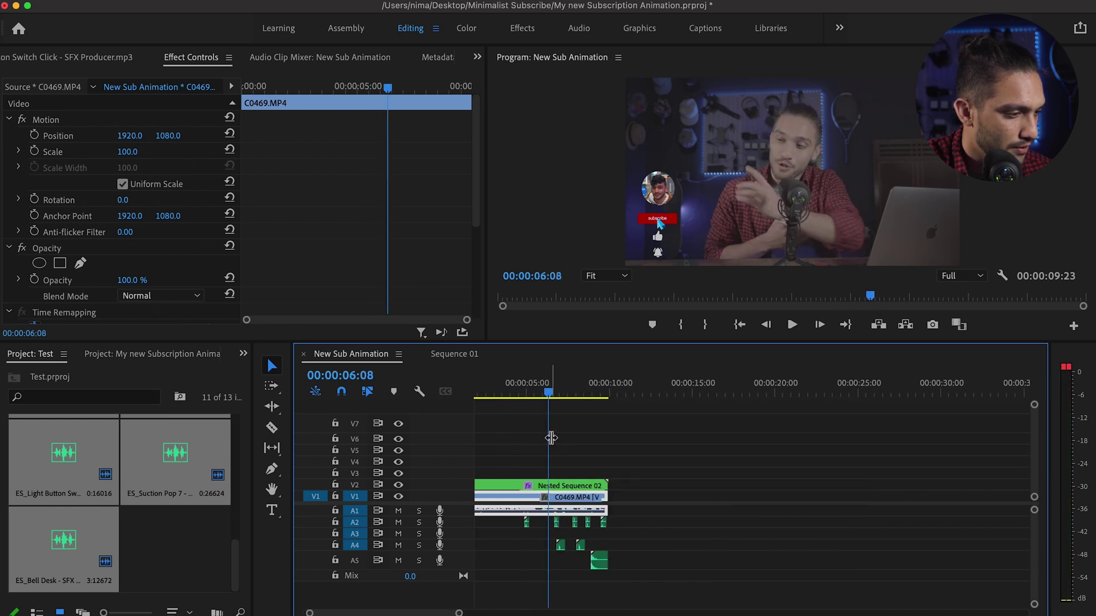
left_click_drag(528, 394, 552, 394)
left_click(498, 486)
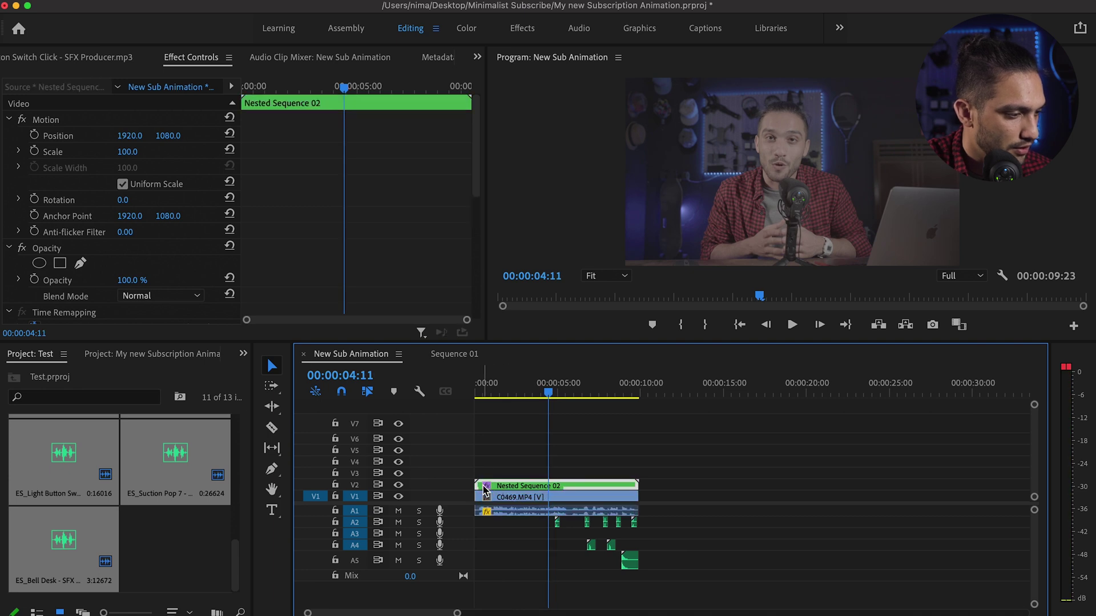
left_click_drag(532, 483, 555, 482)
left_click(624, 476)
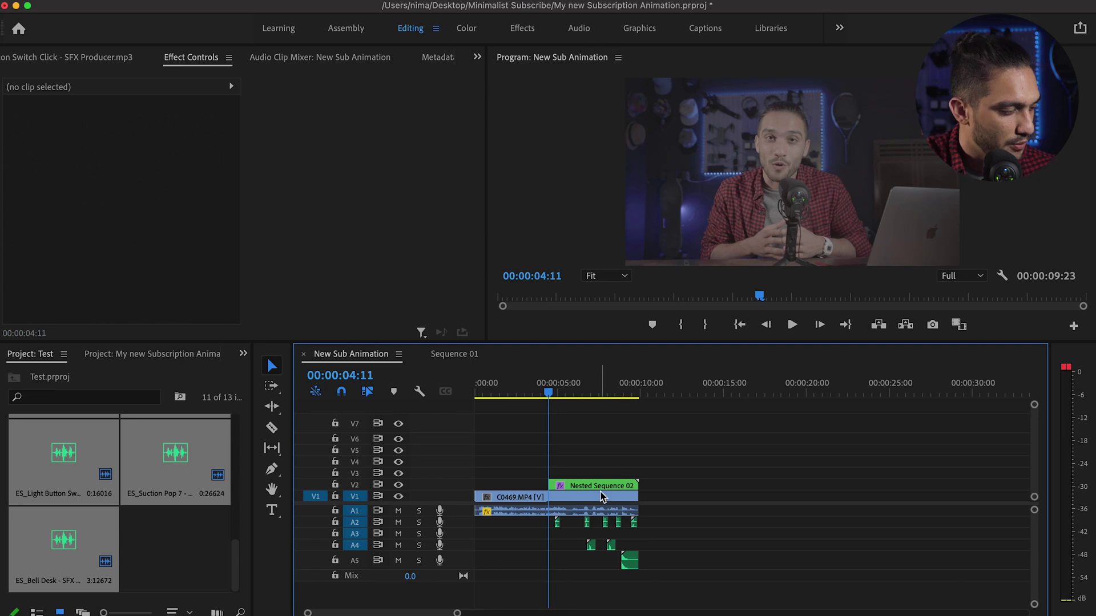